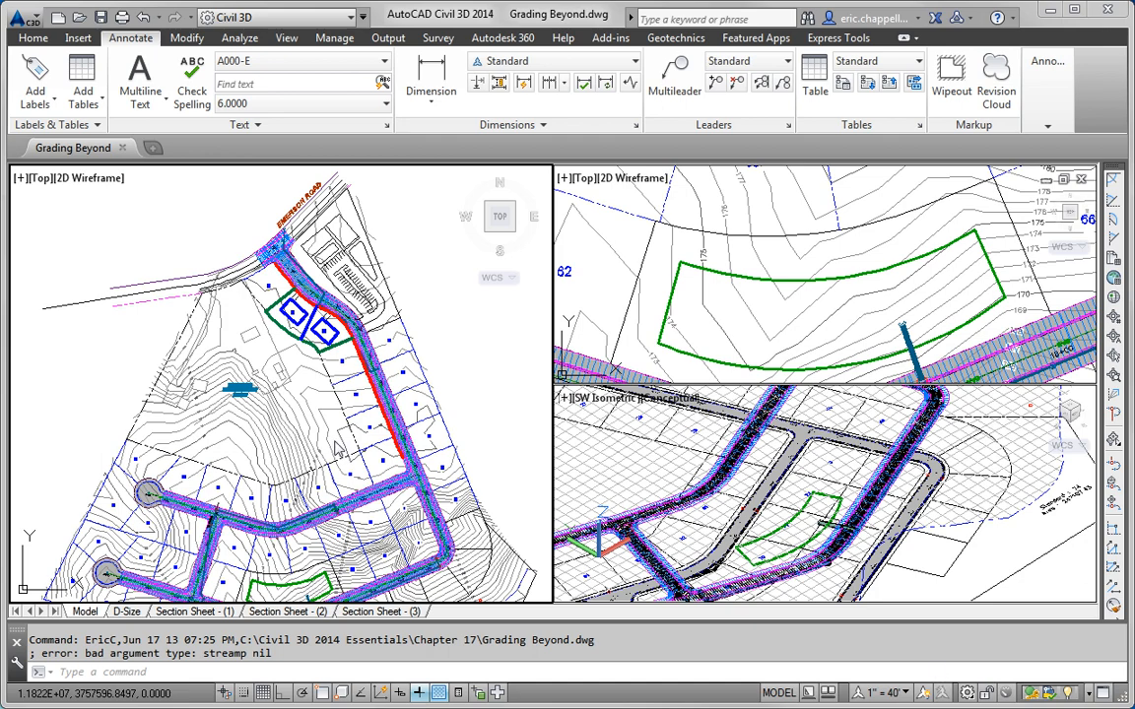
Step: Pan and zoom the left plan viewport until the green pond outline beside the road fills the view
middle_drag(311, 446, 349, 339)
scroll(313, 491, up, 4)
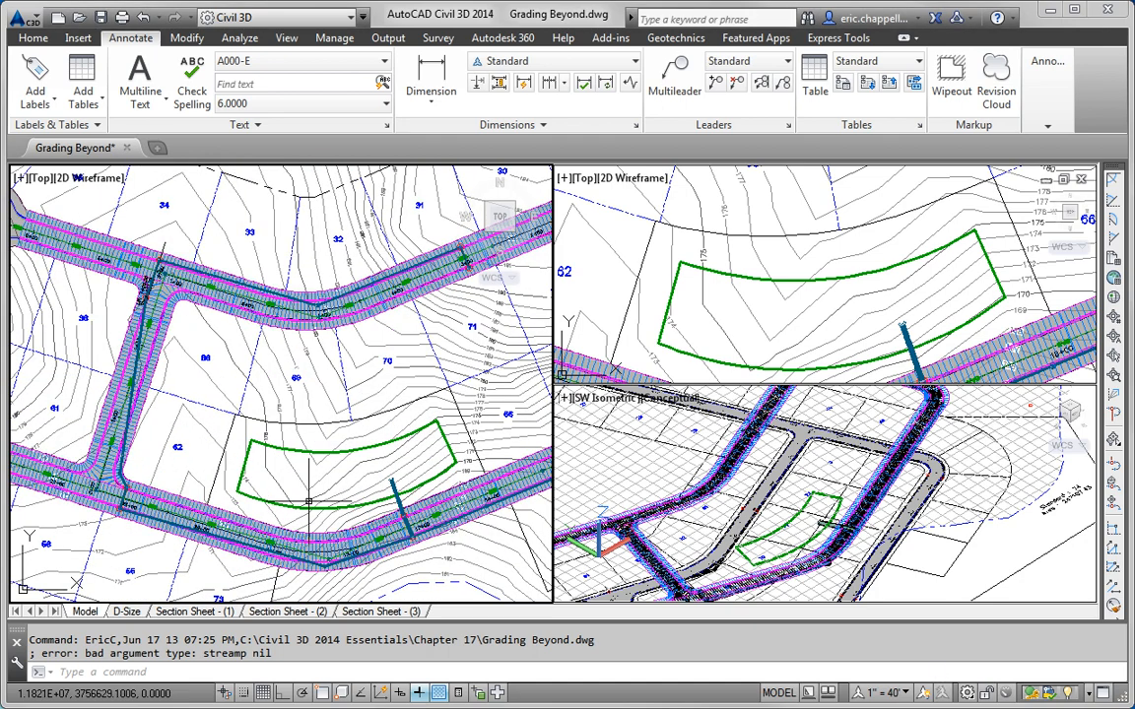
middle_drag(308, 476, 217, 416)
scroll(320, 448, up, 4)
scroll(327, 452, down, 4)
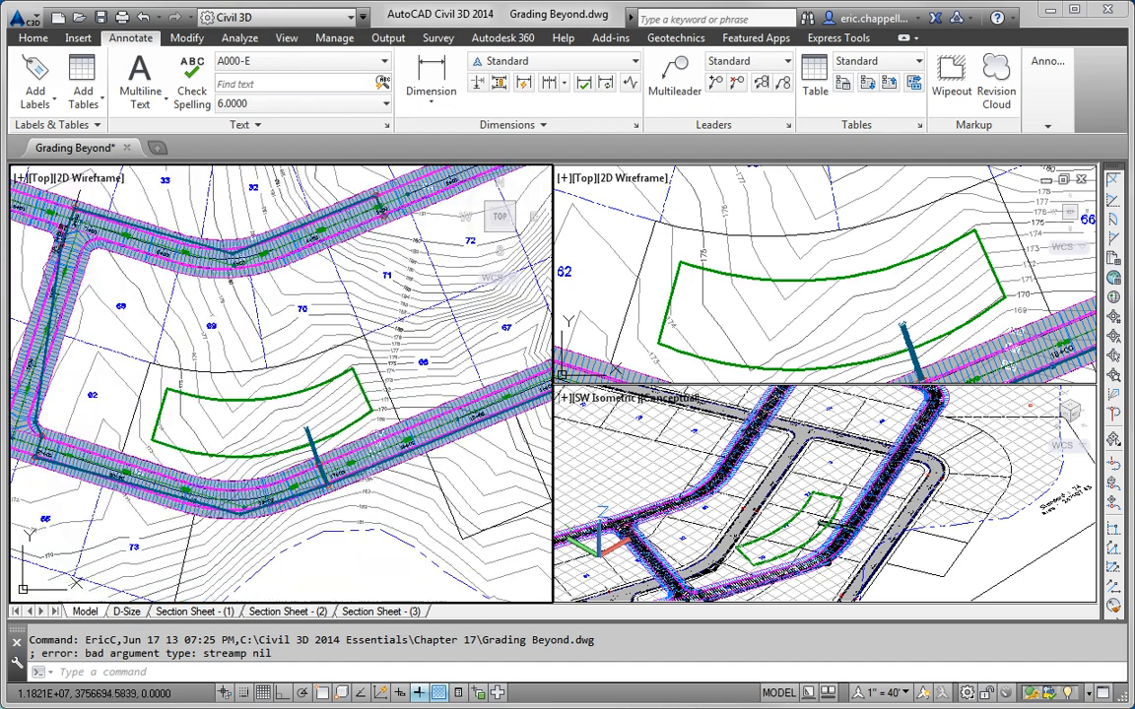
middle_drag(338, 418, 377, 376)
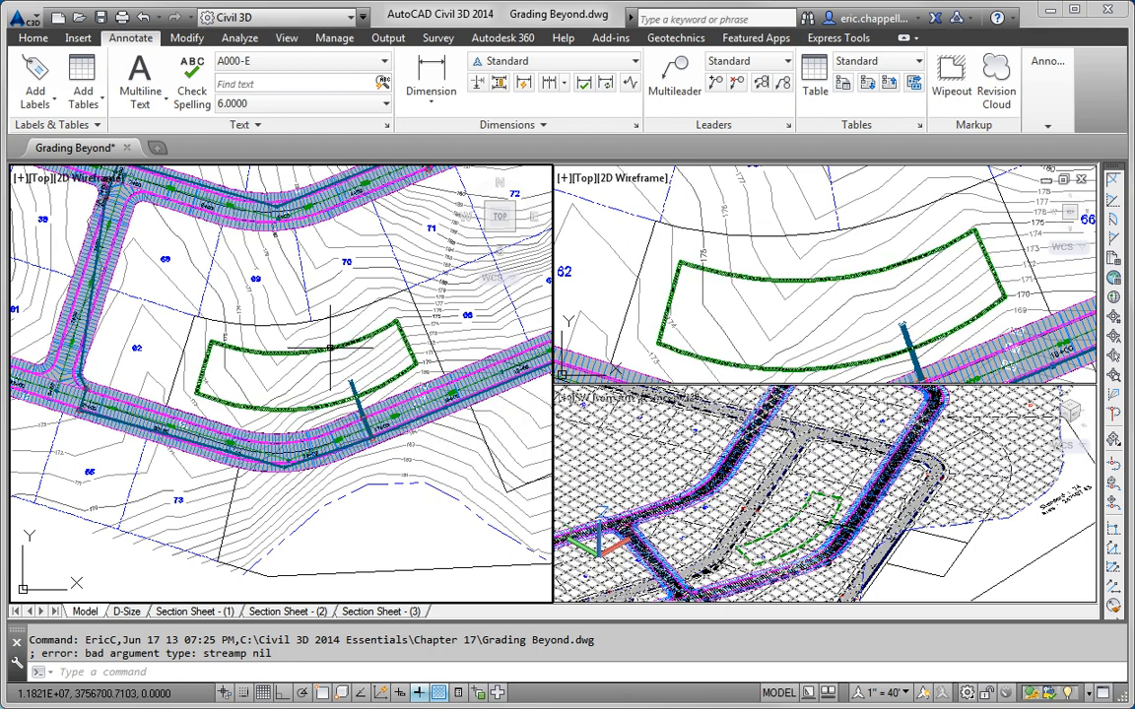
click(329, 347)
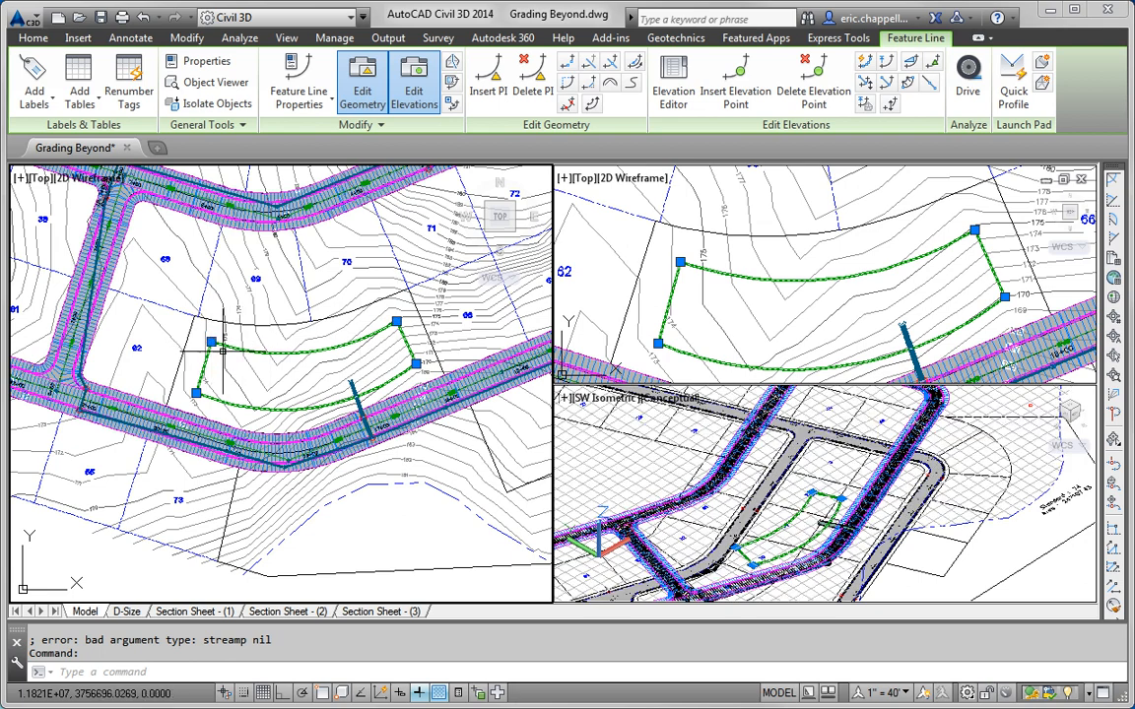
key(Escape)
scroll(336, 371, up, 3)
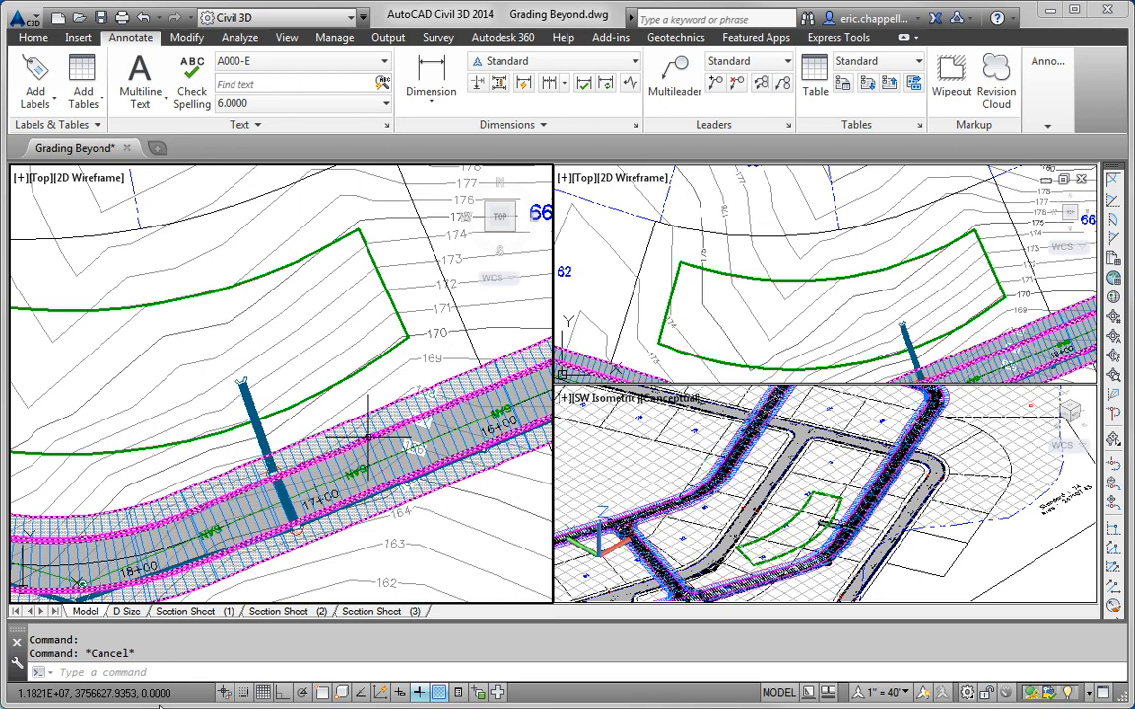
scroll(339, 309, down, 2)
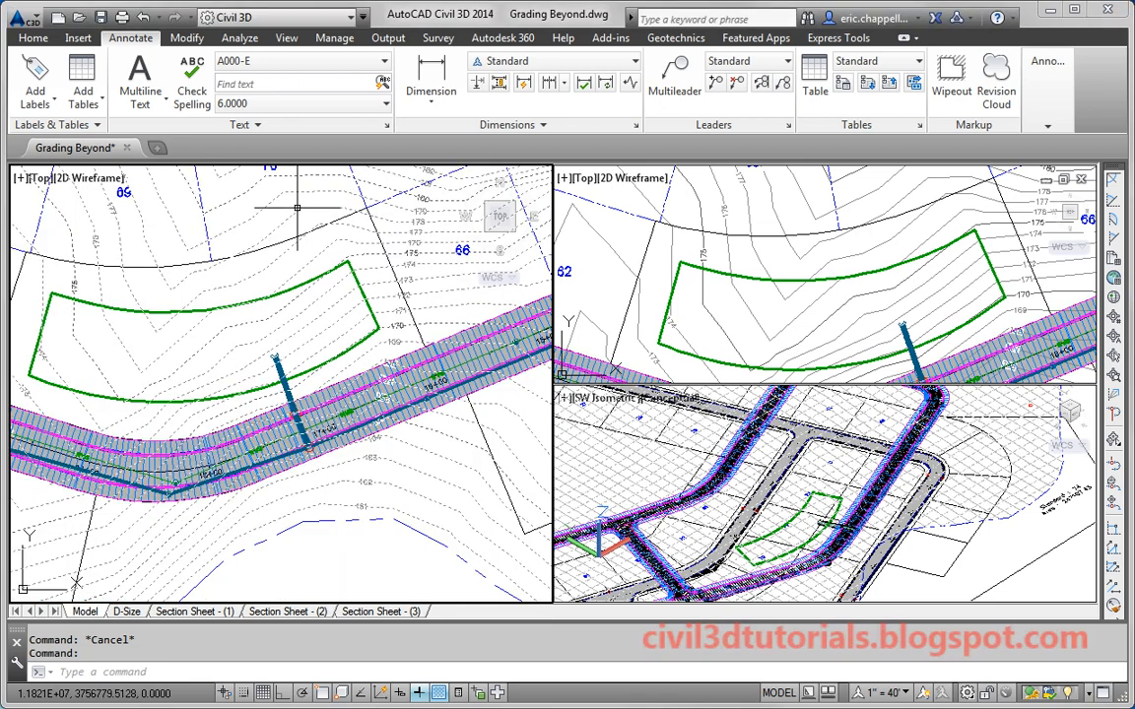
click(295, 204)
key(Escape)
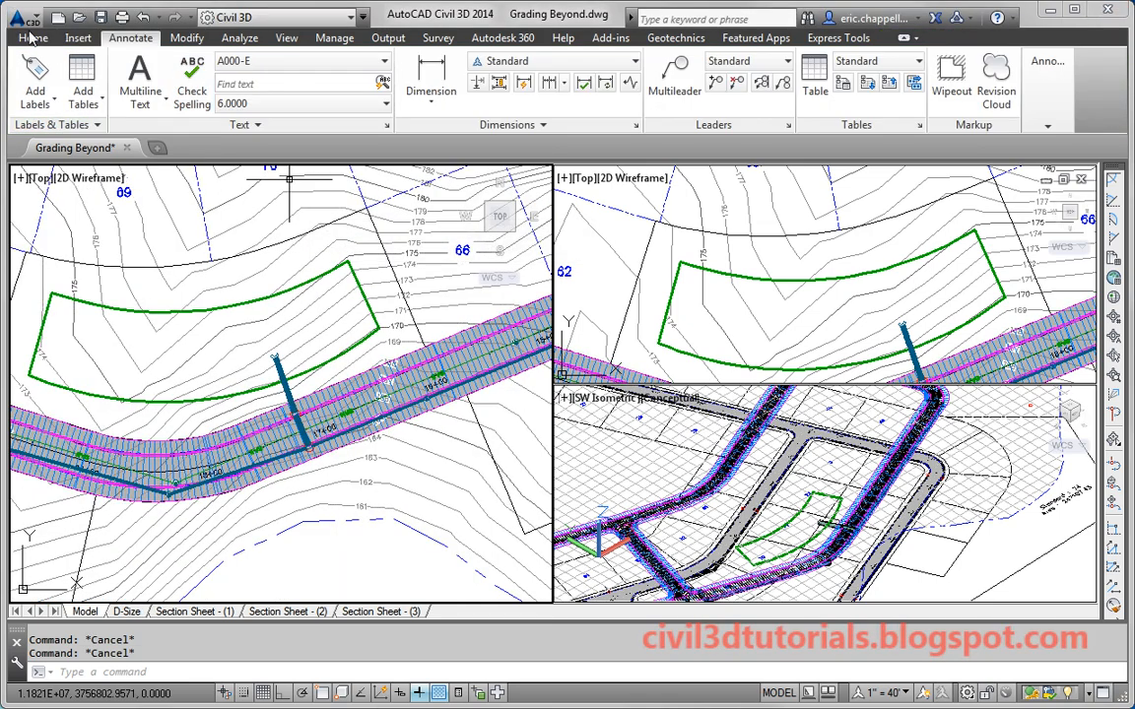
Step: Open the Grading Creation Tools with Grade to Relative Elevation as the criteria
click(30, 38)
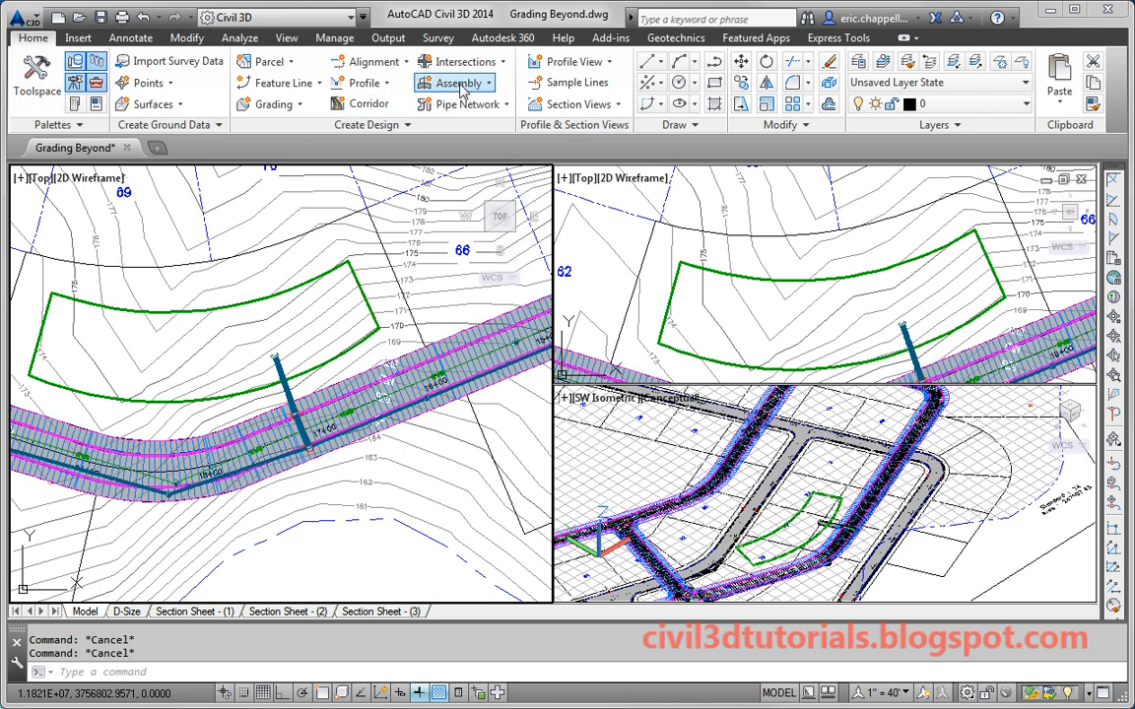
click(280, 105)
click(292, 134)
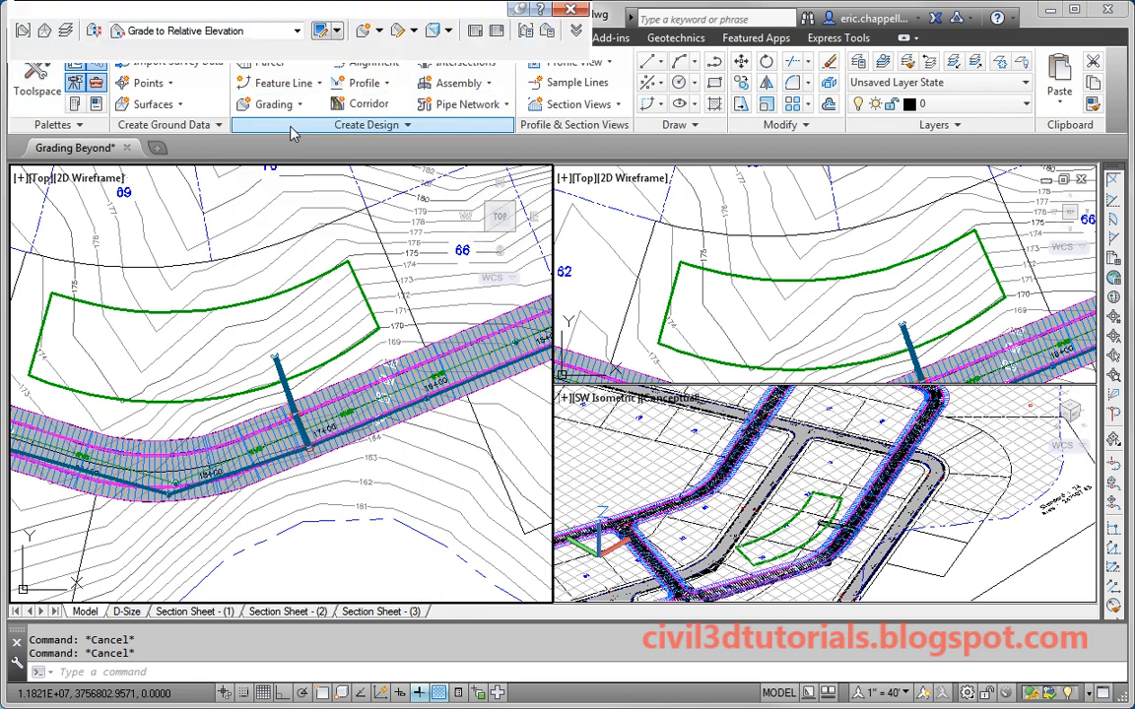
drag(248, 16, 278, 126)
click(294, 140)
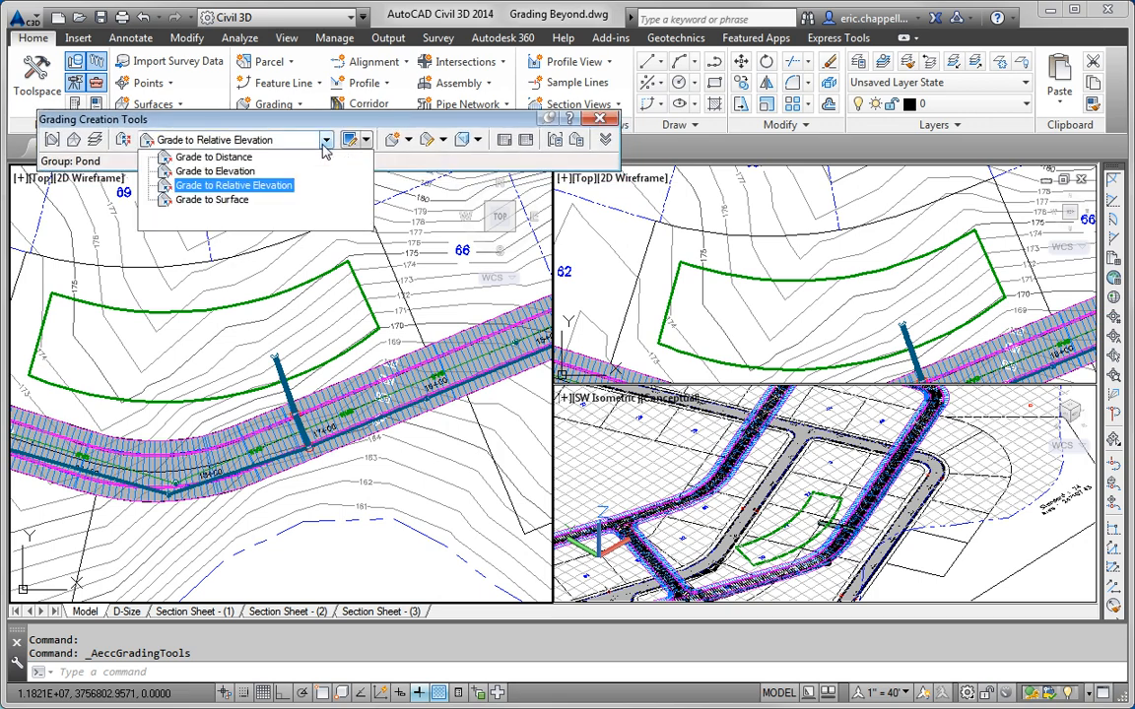
click(262, 148)
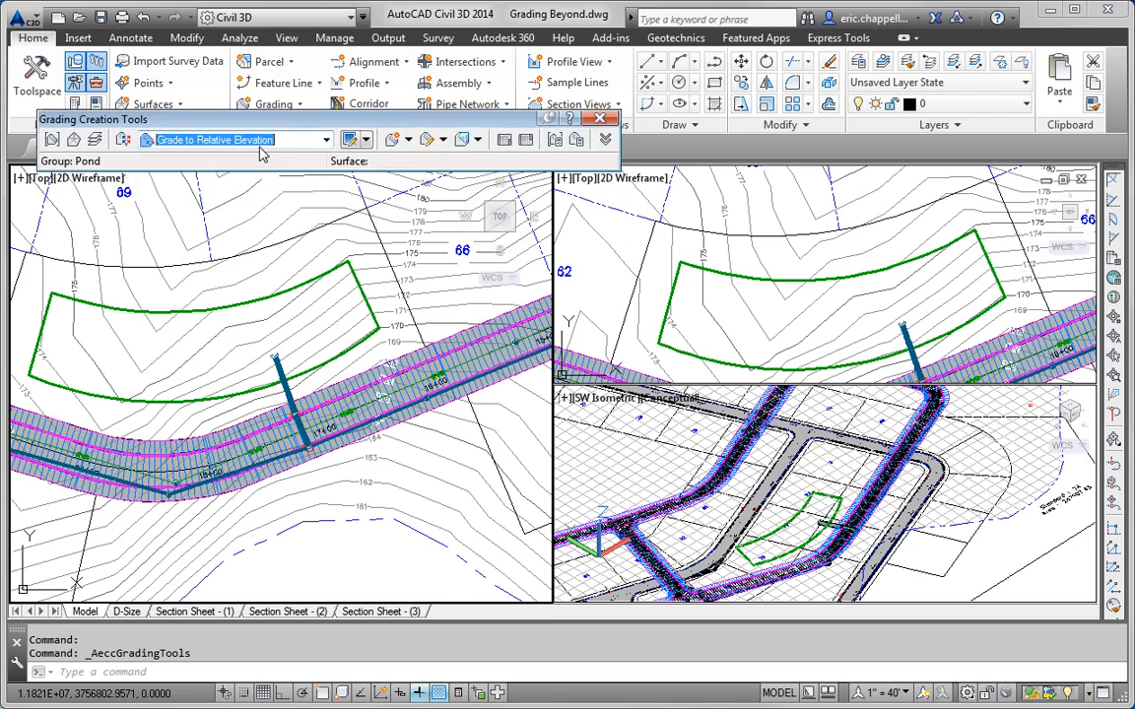
Step: Grade the full pond outline inward to -5 ft relative elevation at a 3:1 slope
click(392, 141)
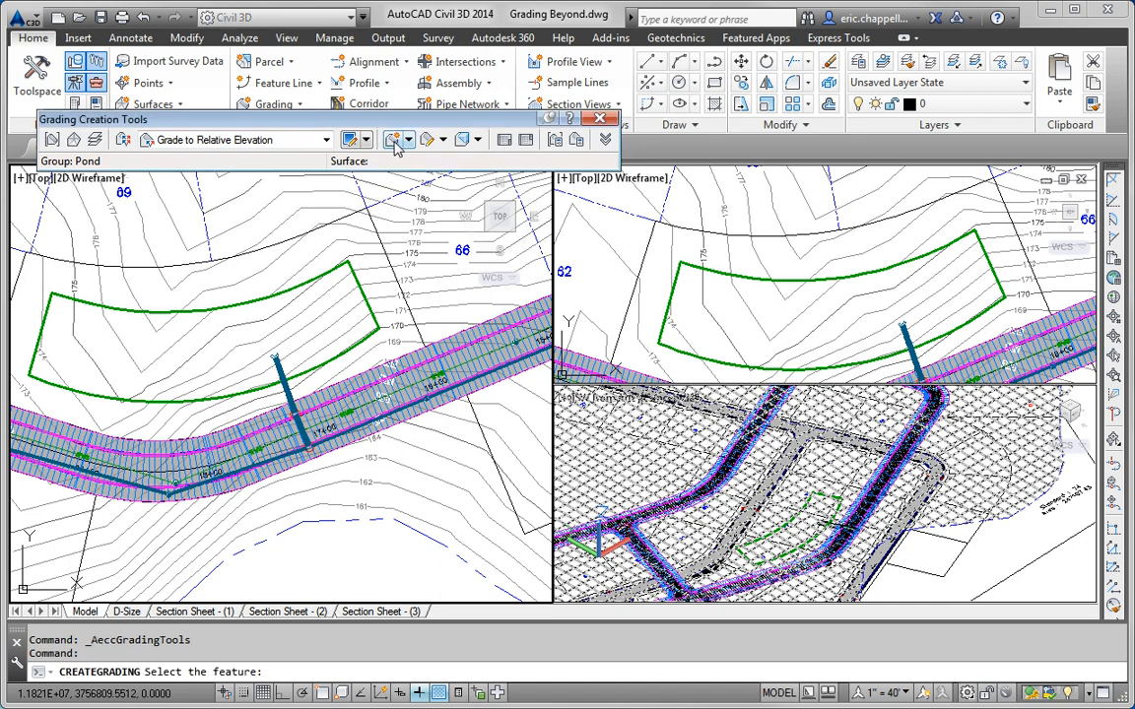
click(312, 369)
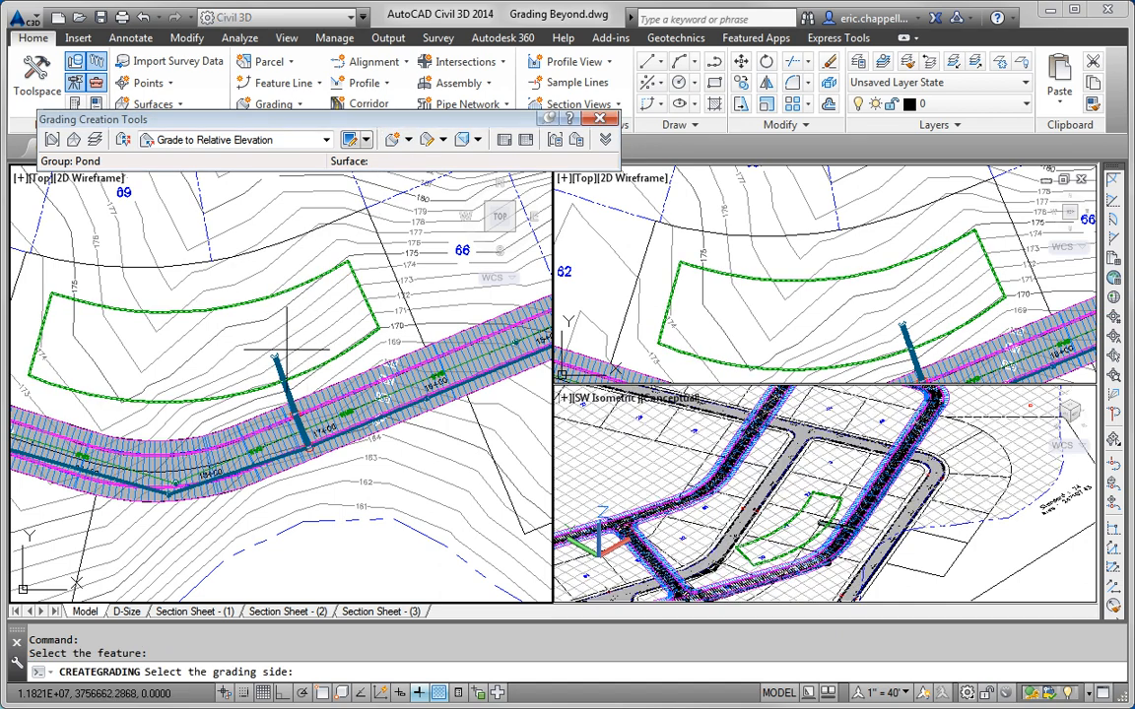
click(286, 351)
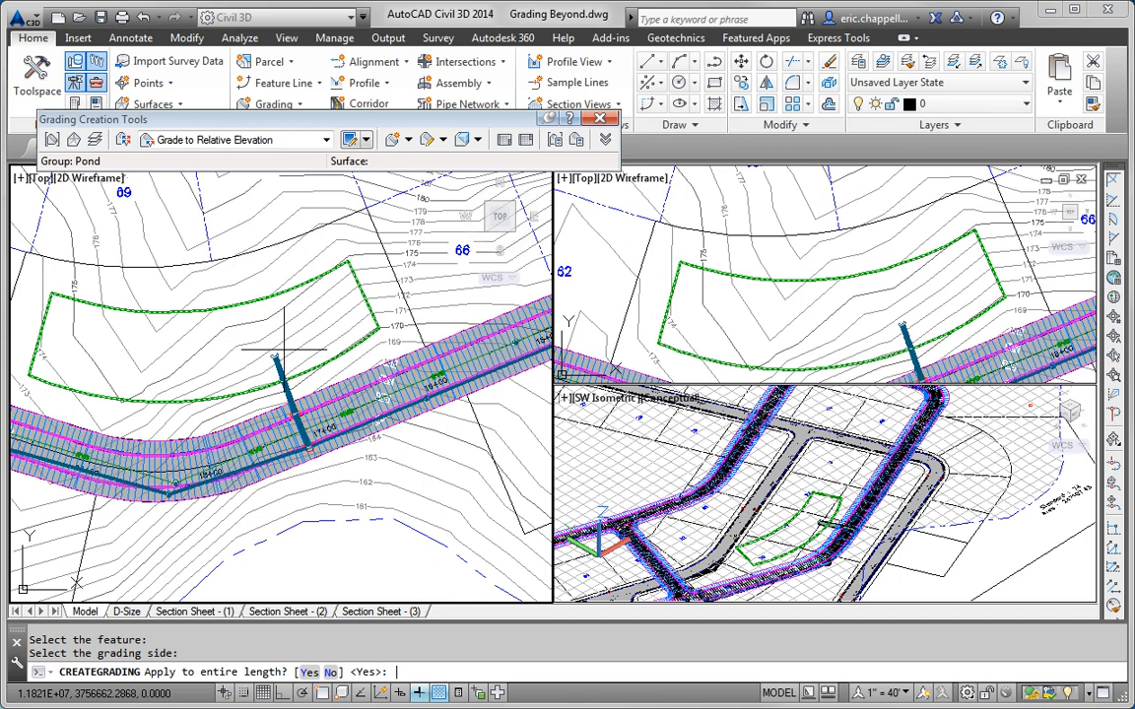
key(Return)
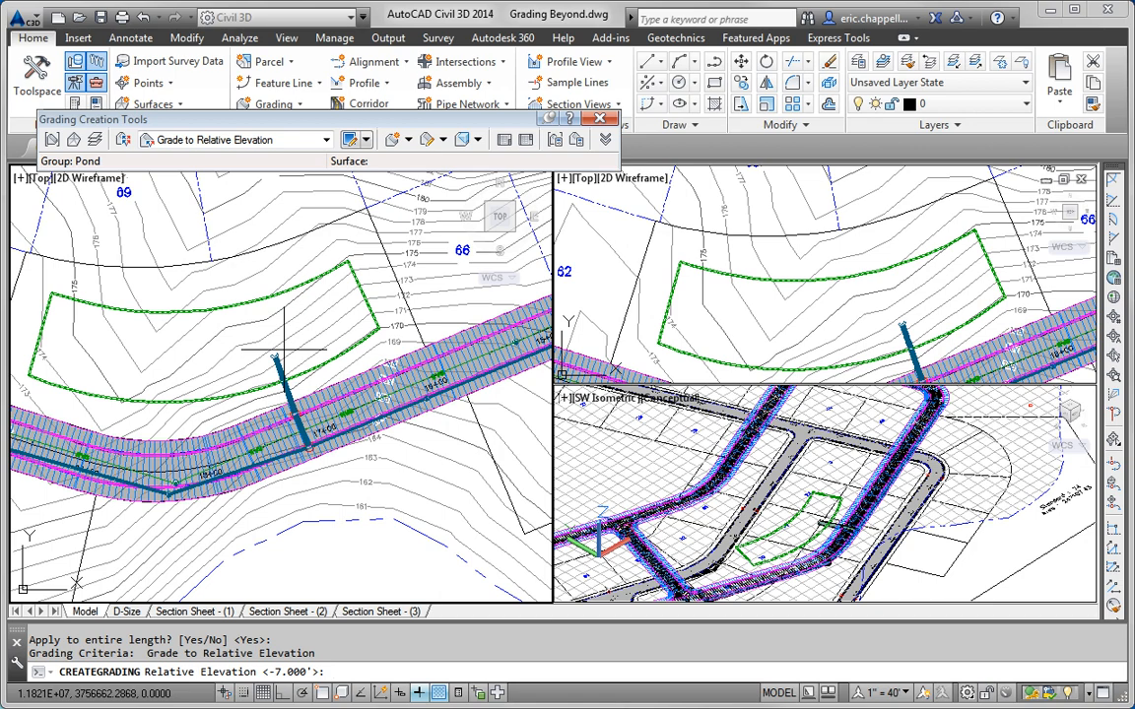
text(-5)
key(Return)
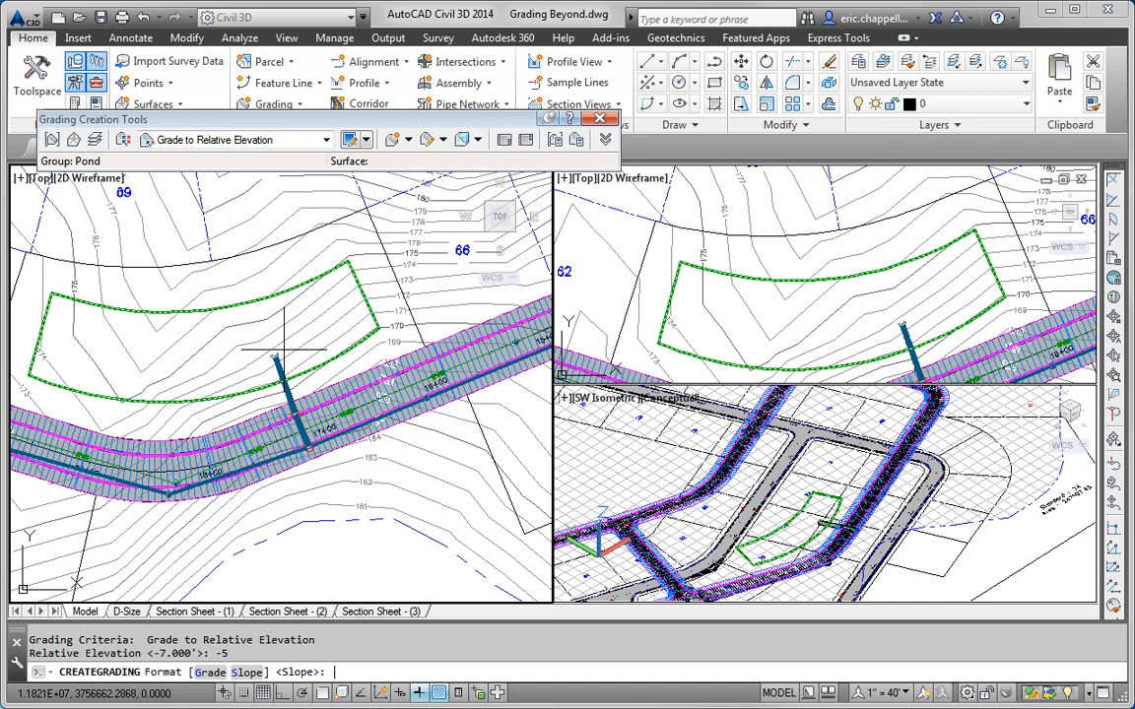
key(Return)
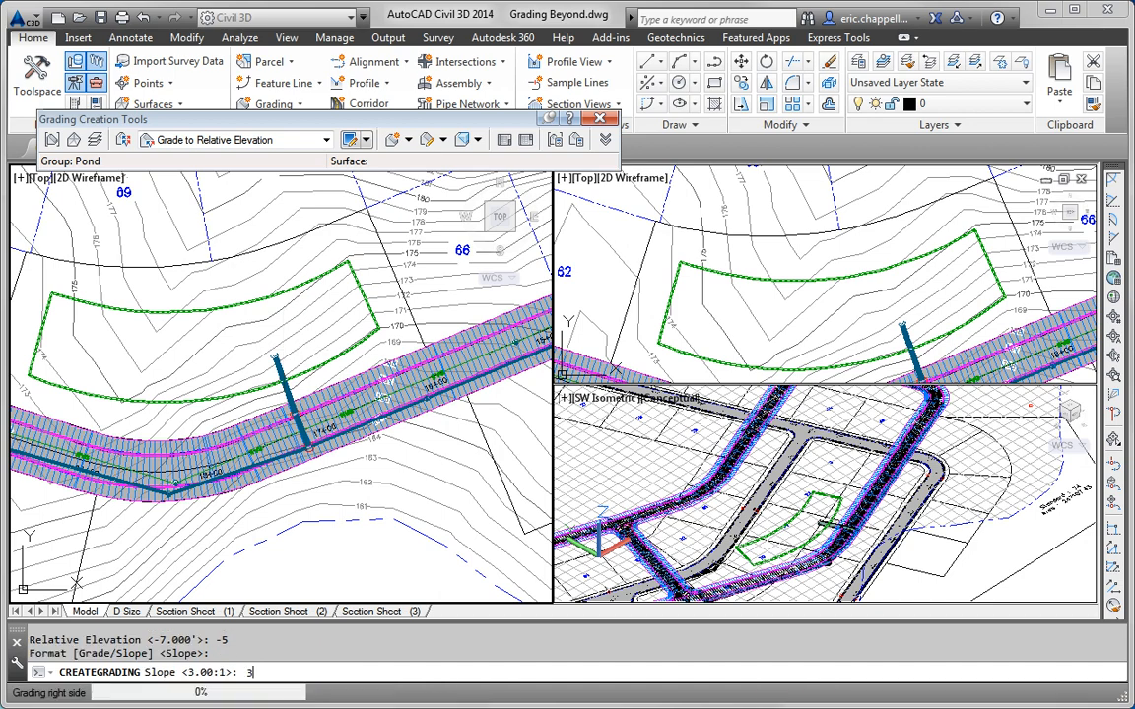
text(3)
key(Return)
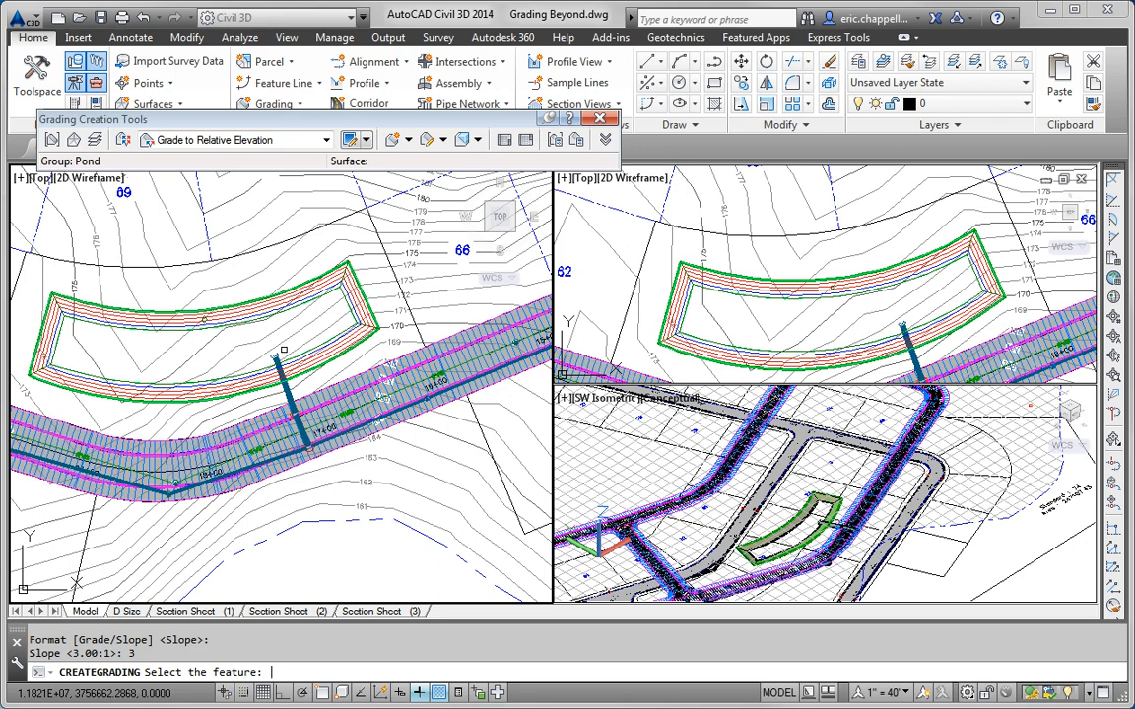
Step: Create an infill grading in the flat area inside the pond
click(408, 140)
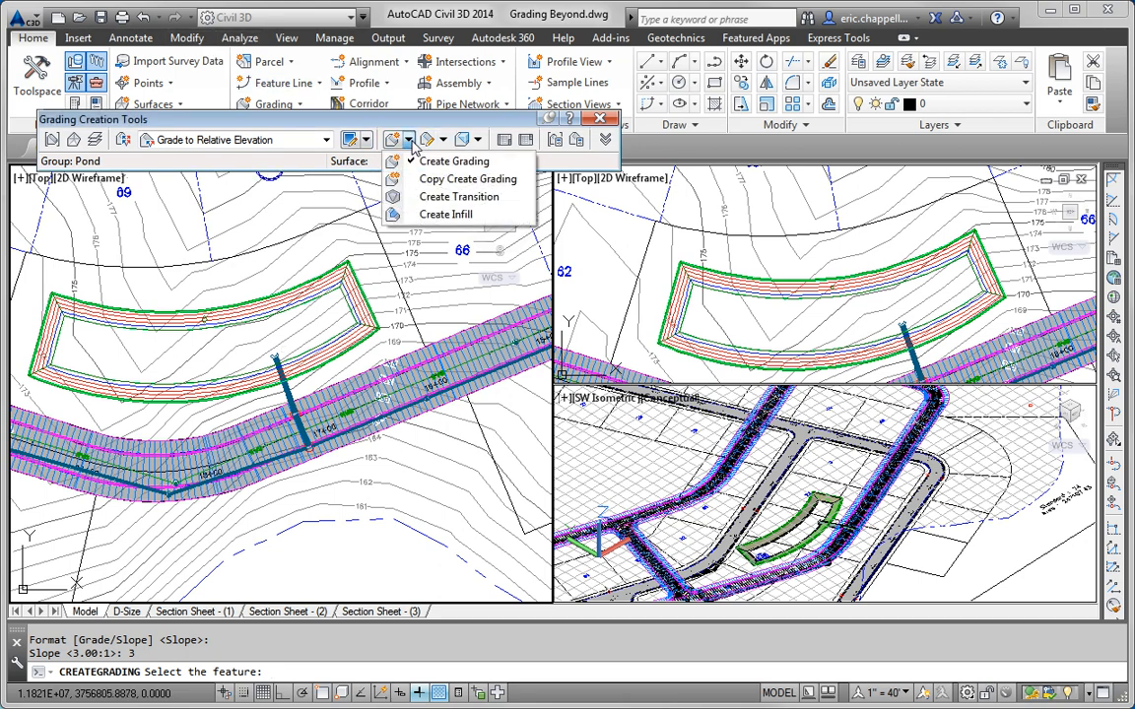
click(445, 214)
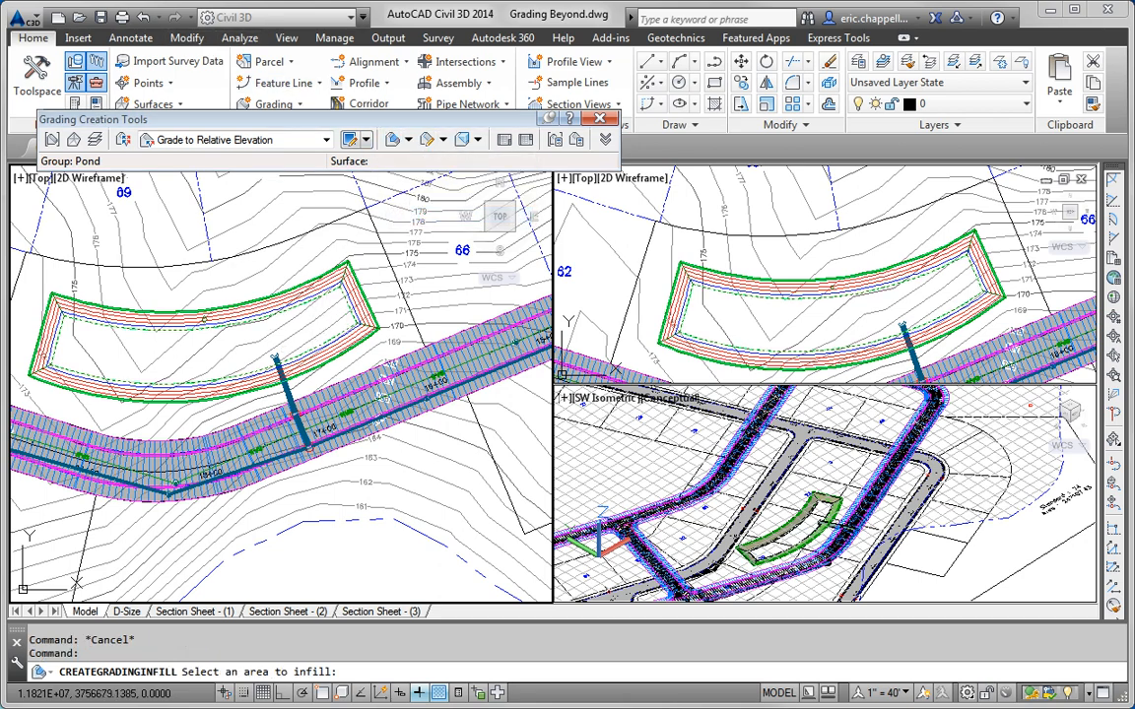
click(303, 332)
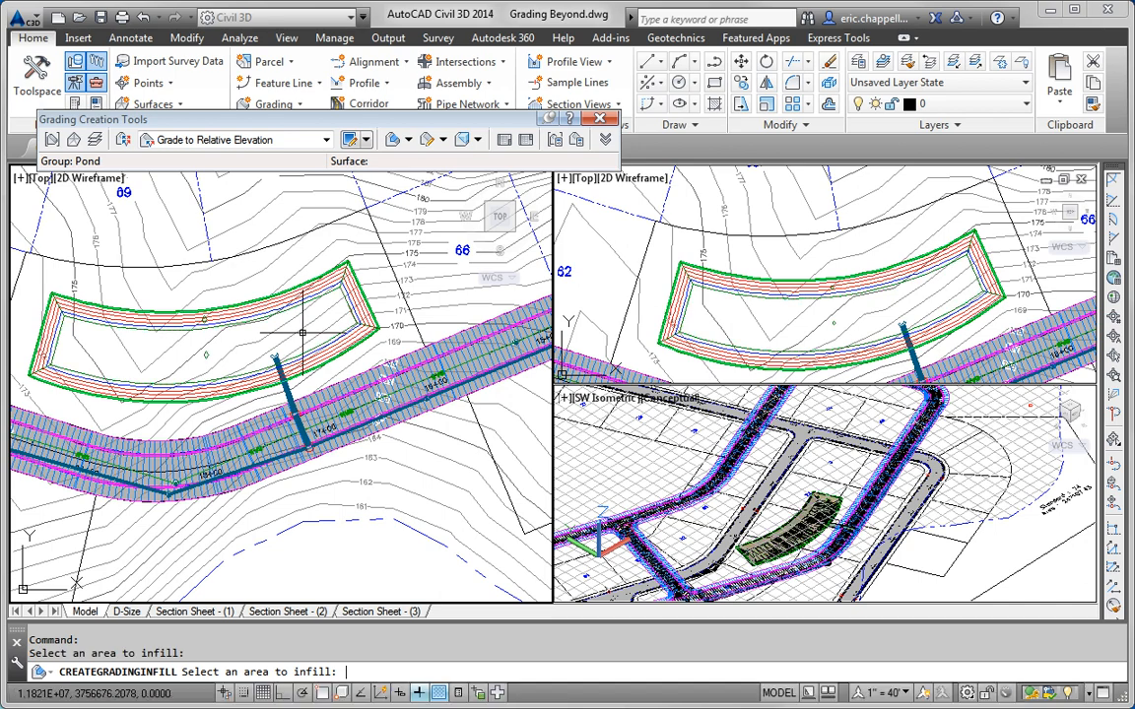
key(Return)
Step: Zoom and pan the SW Isometric viewport to inspect the finished pond basin
click(804, 494)
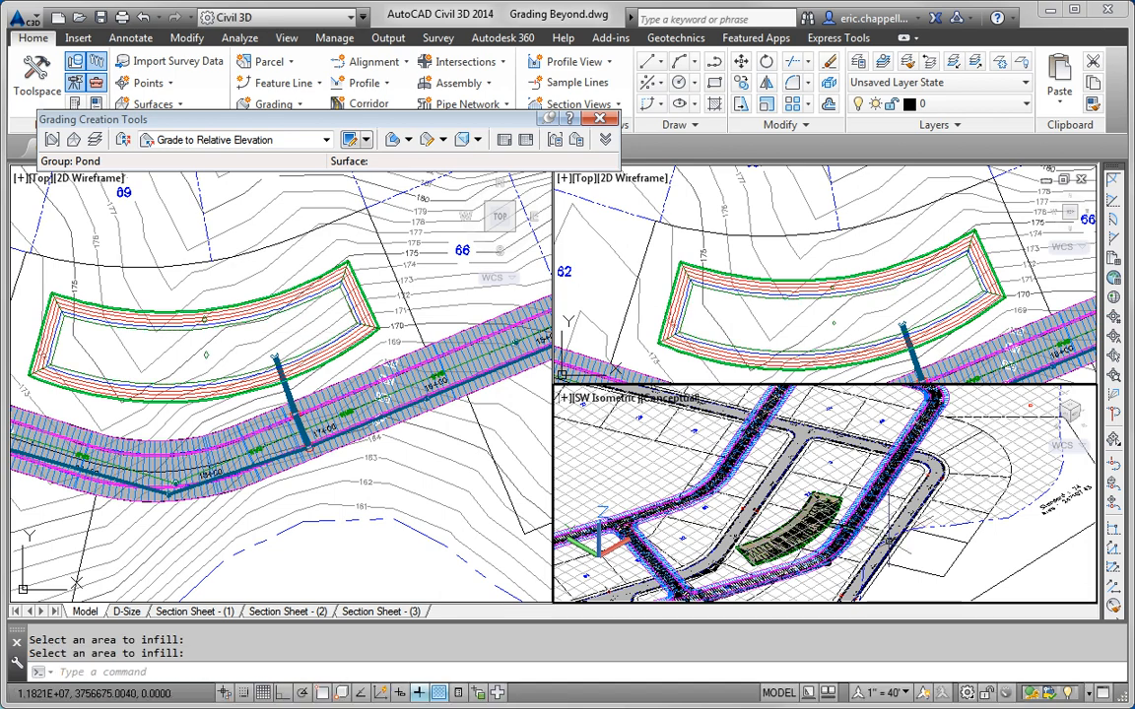
scroll(867, 545, up, 2)
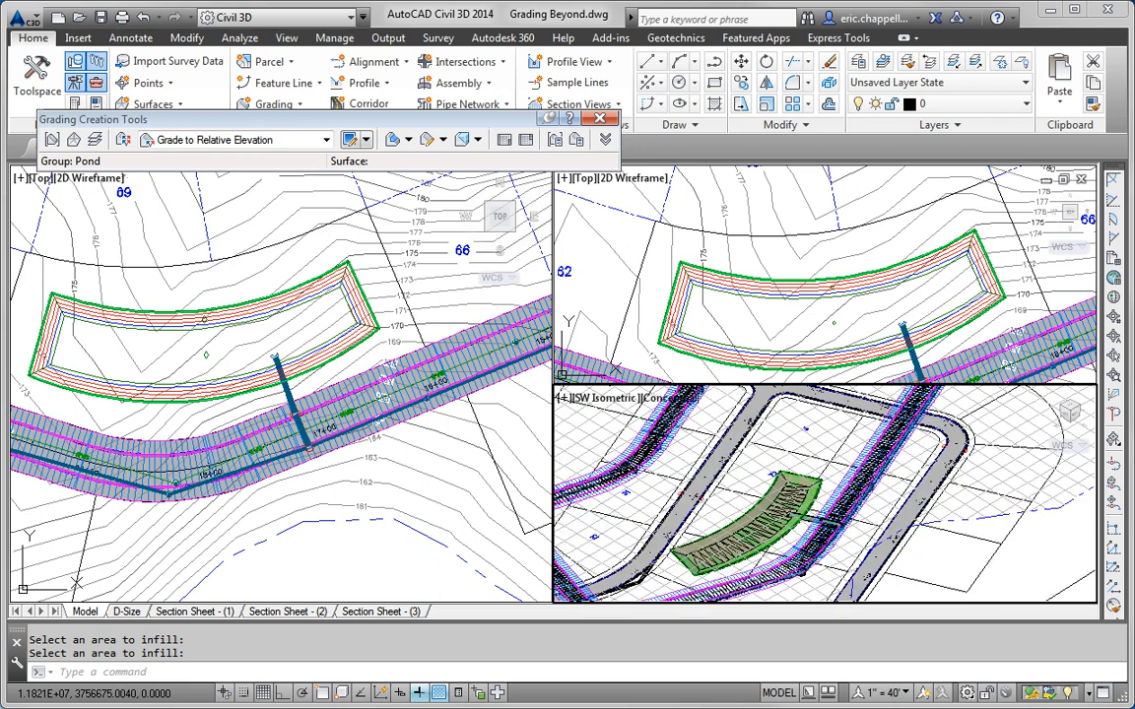
scroll(864, 539, up, 2)
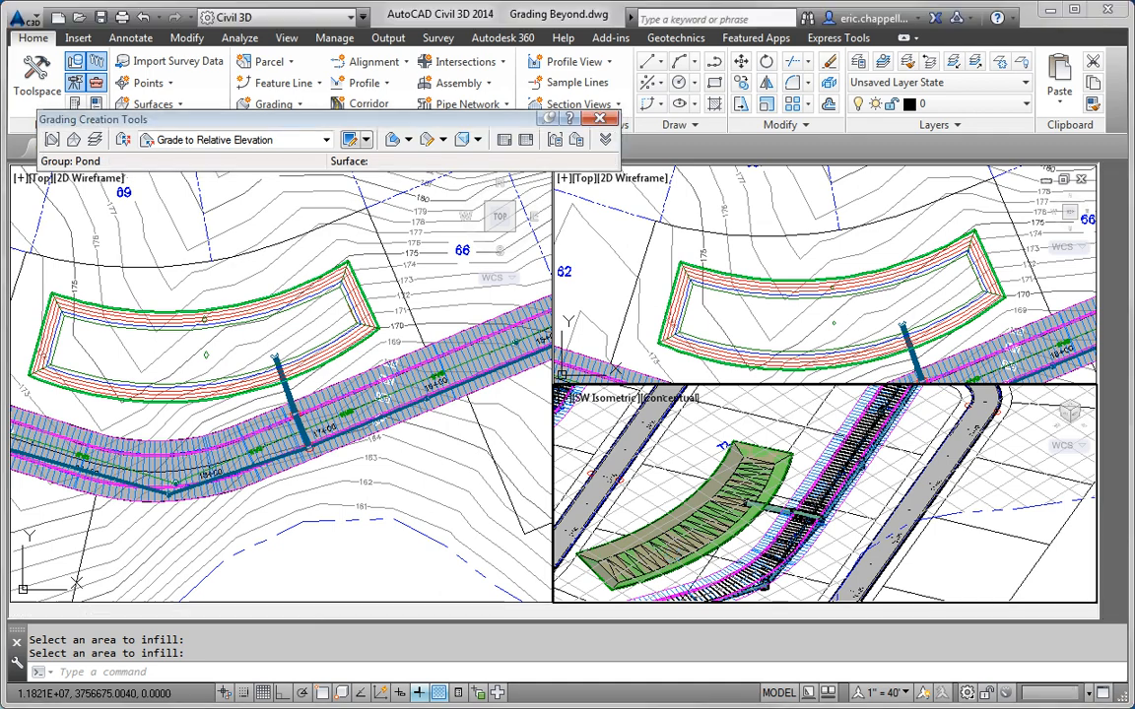
scroll(674, 556, up, 3)
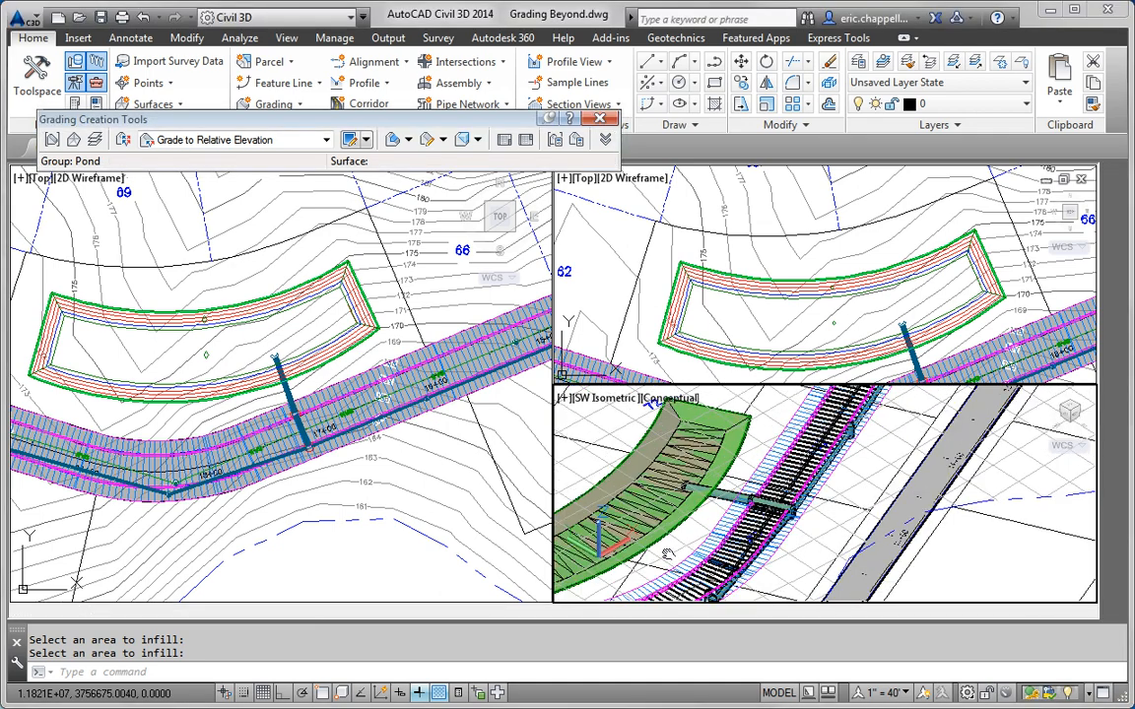
middle_drag(817, 529, 776, 554)
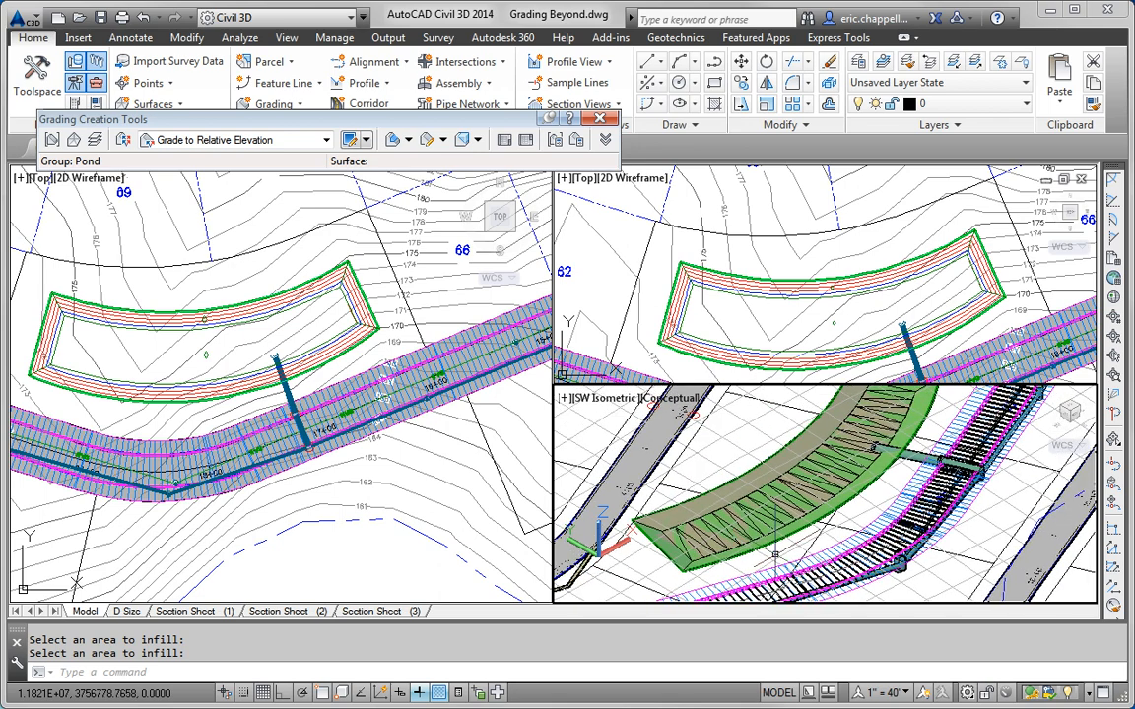
key(Escape)
key(Escape)
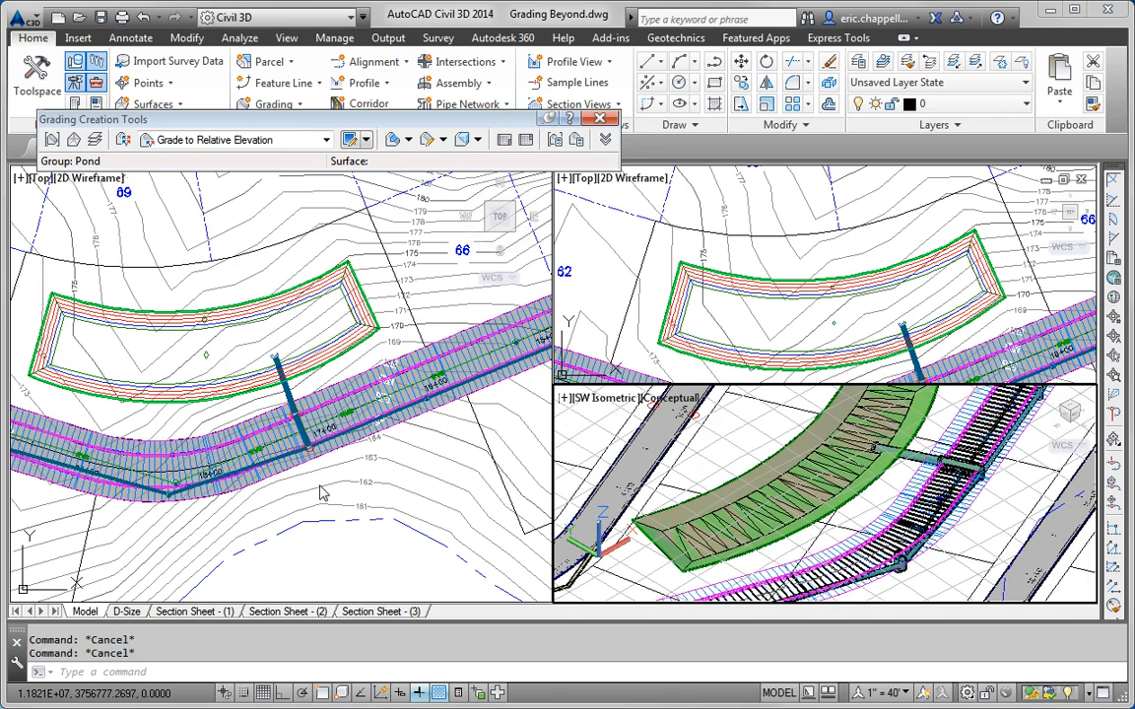
Step: Switch the grading criteria to Grade to Distance and start a new grading
click(292, 444)
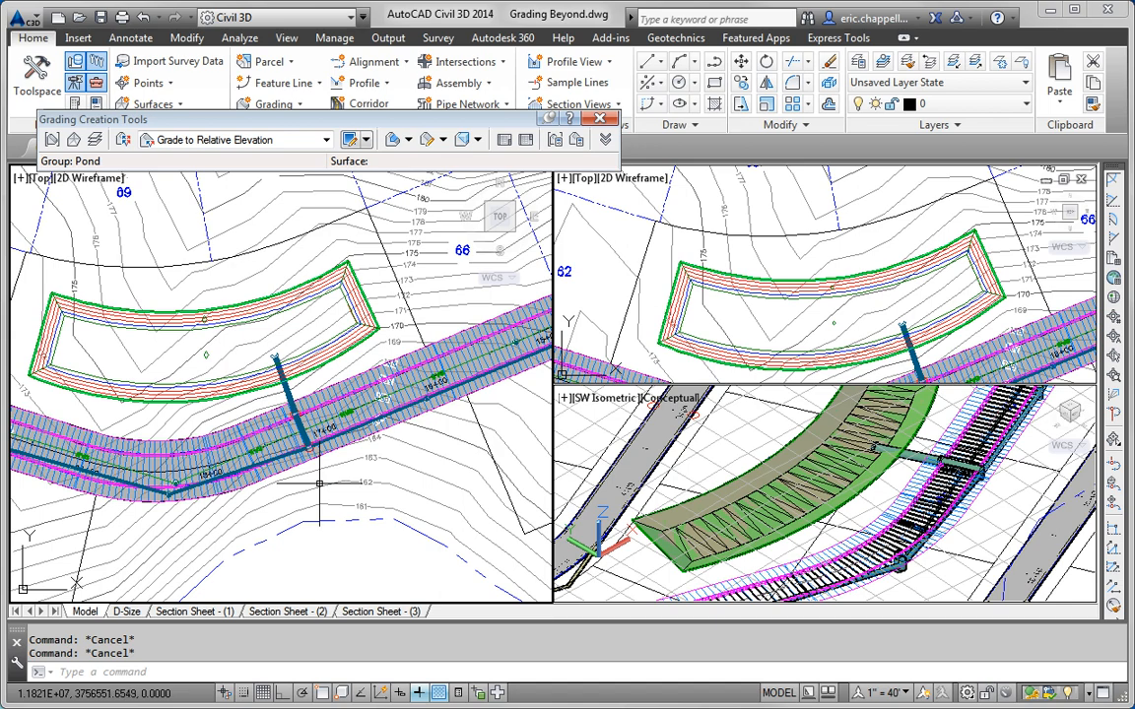
click(326, 140)
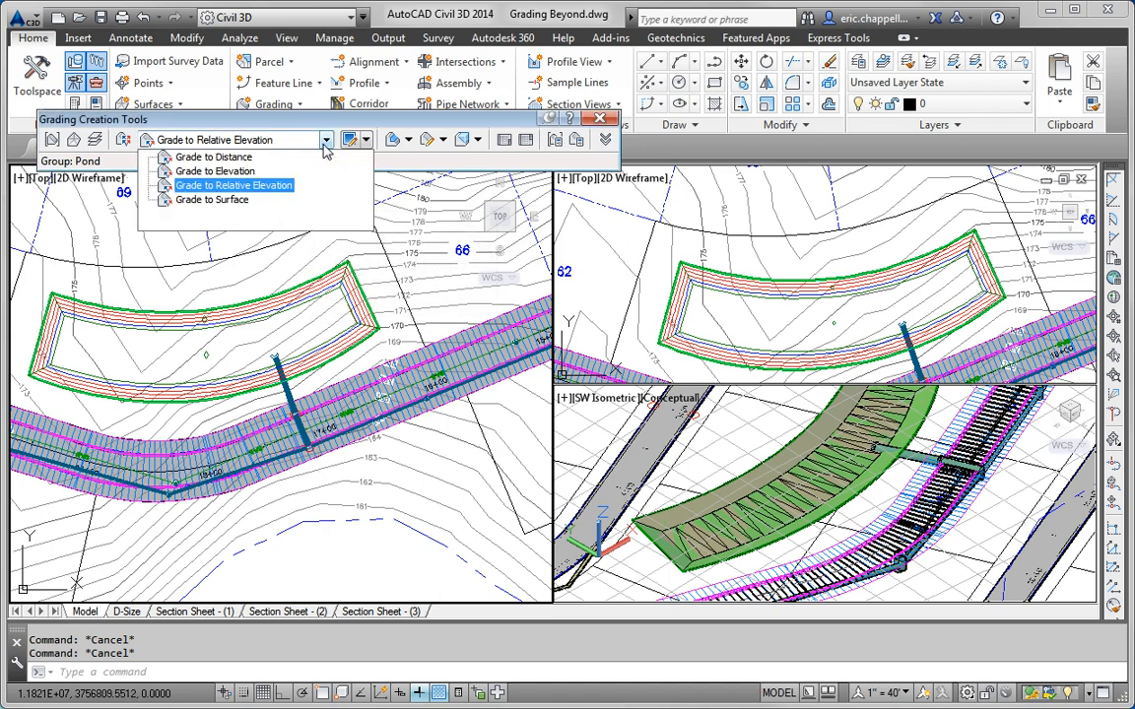
click(221, 156)
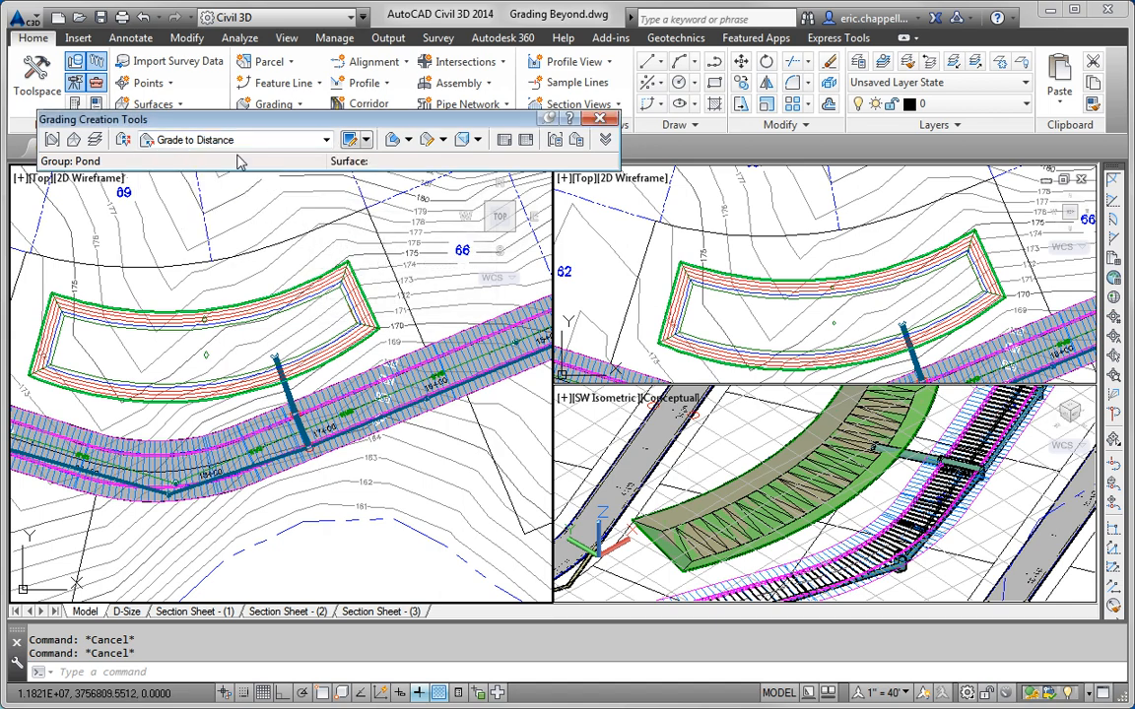
click(392, 139)
click(408, 139)
click(424, 164)
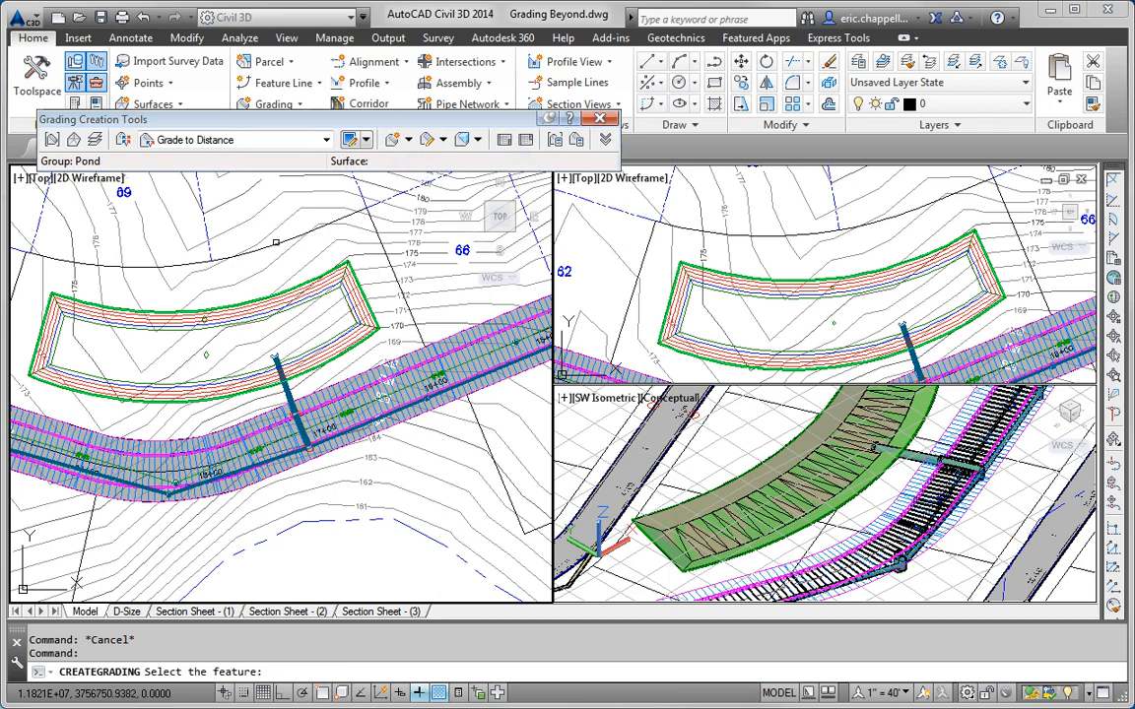
Step: Grade outward along the full pond feature line 10 ft at a 2% grade
click(284, 291)
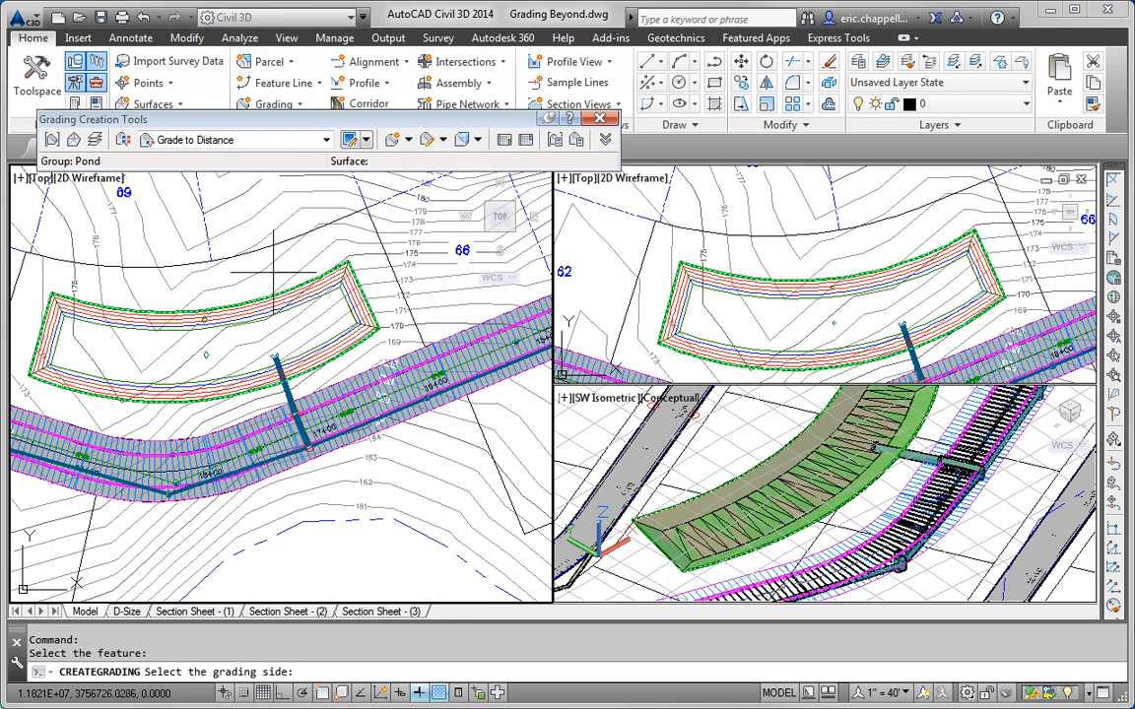
click(272, 267)
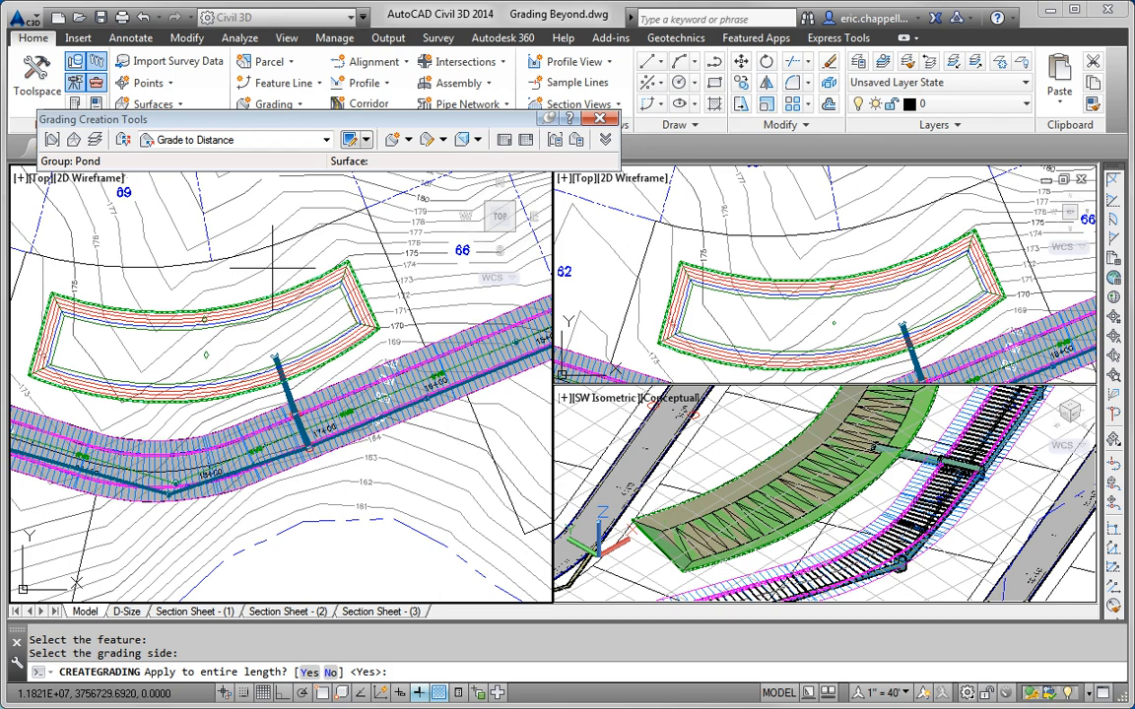
key(Return)
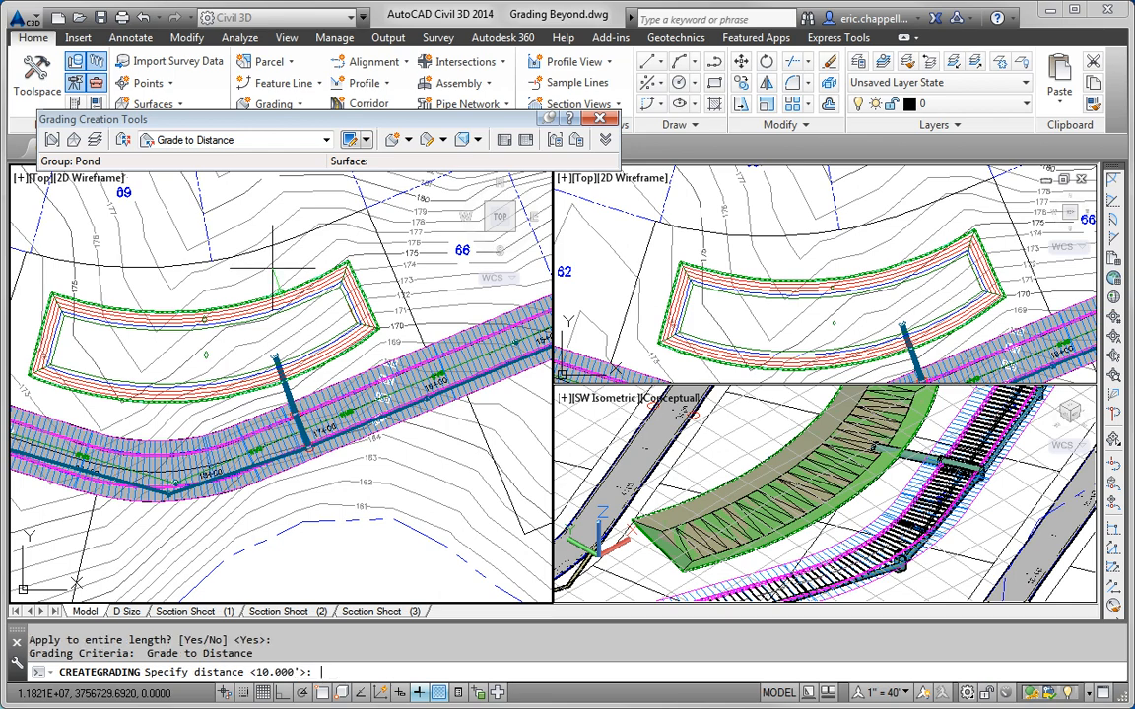
key(Return)
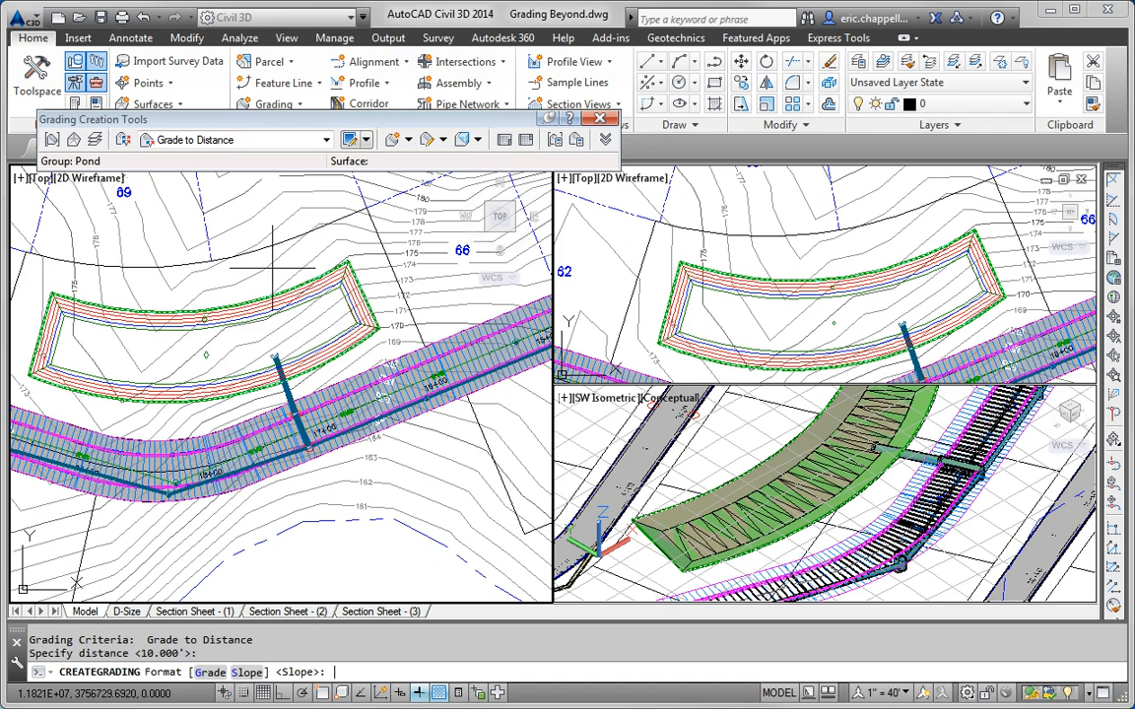
text(g)
key(Return)
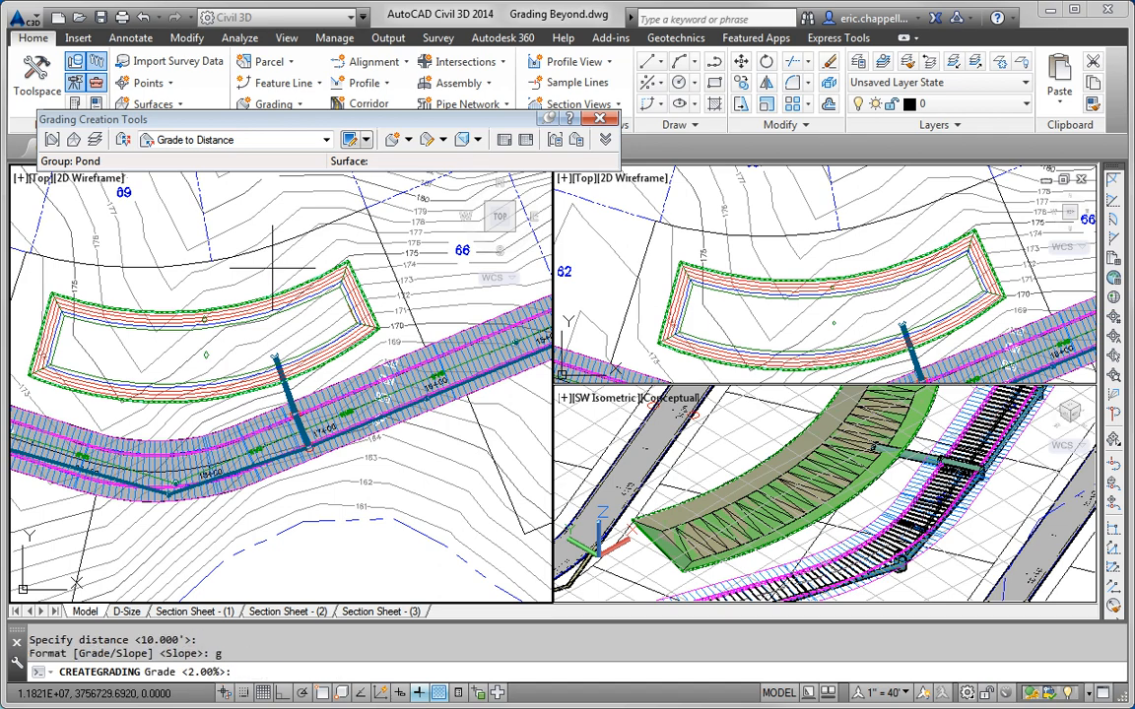
text(2)
key(Return)
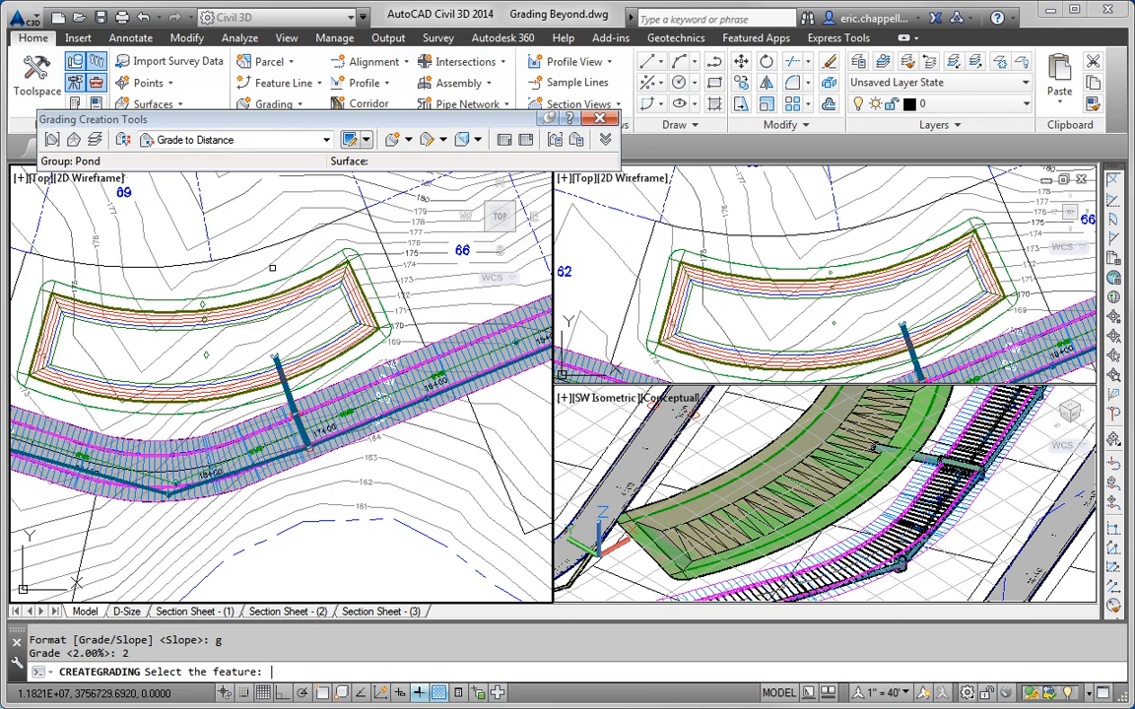
click(325, 140)
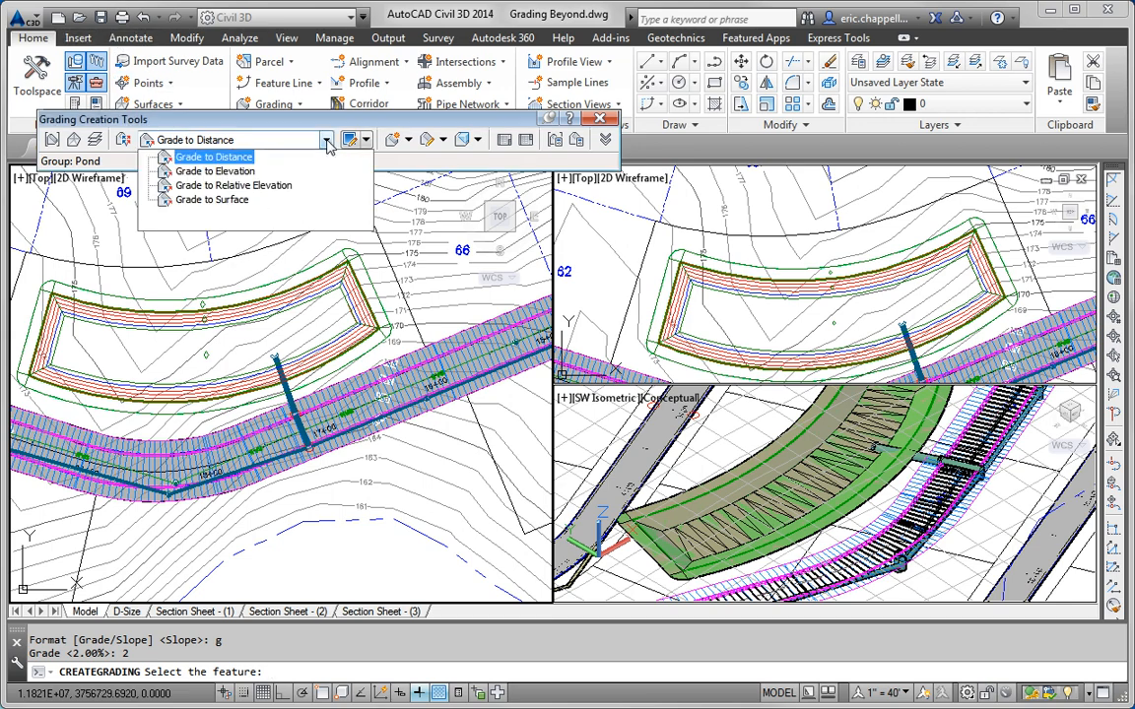
Step: Switch the criteria to Grade to Surface and set EG as the target surface
click(250, 200)
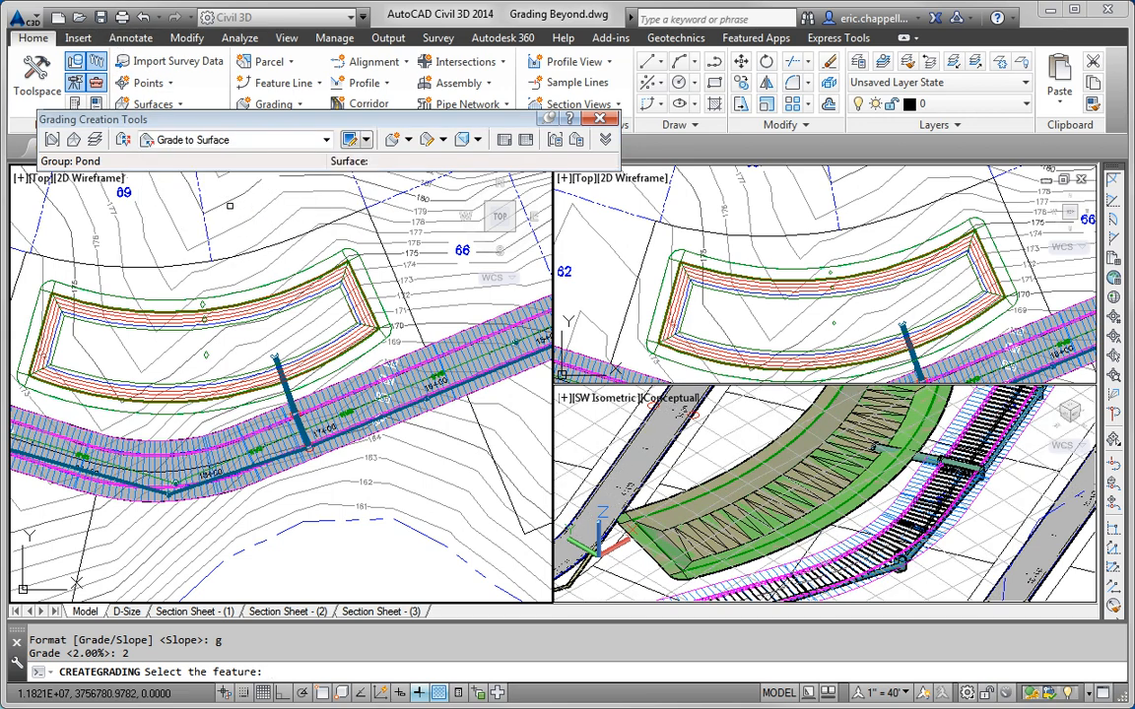
click(409, 143)
click(423, 158)
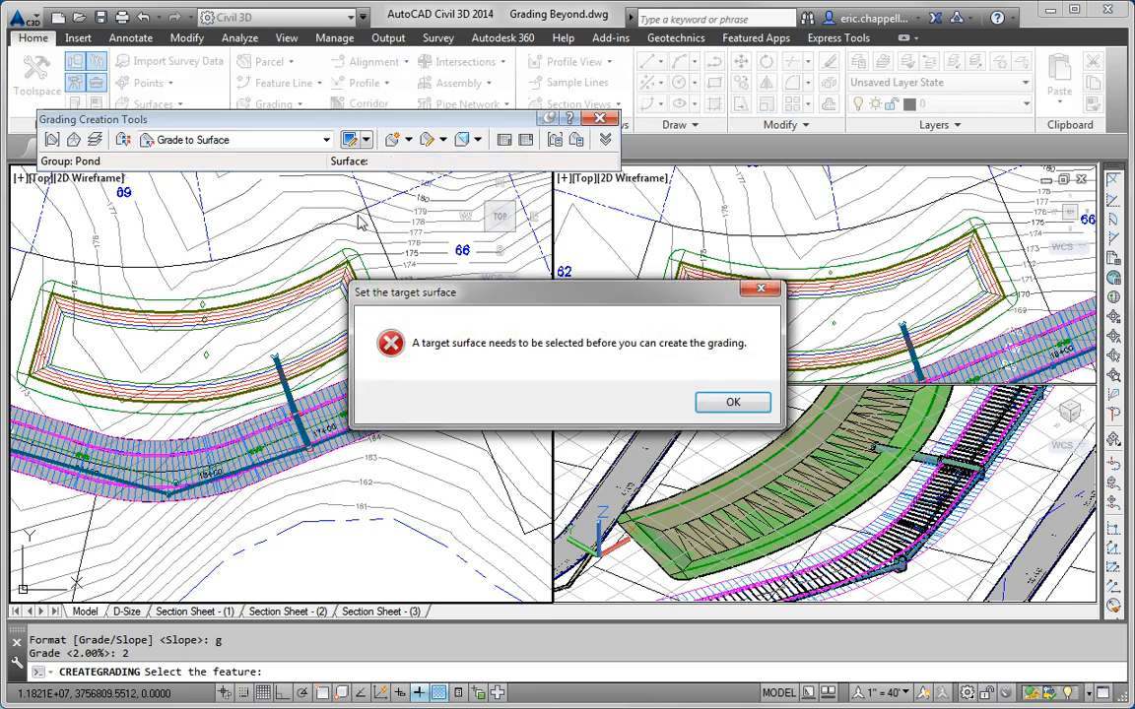
click(731, 403)
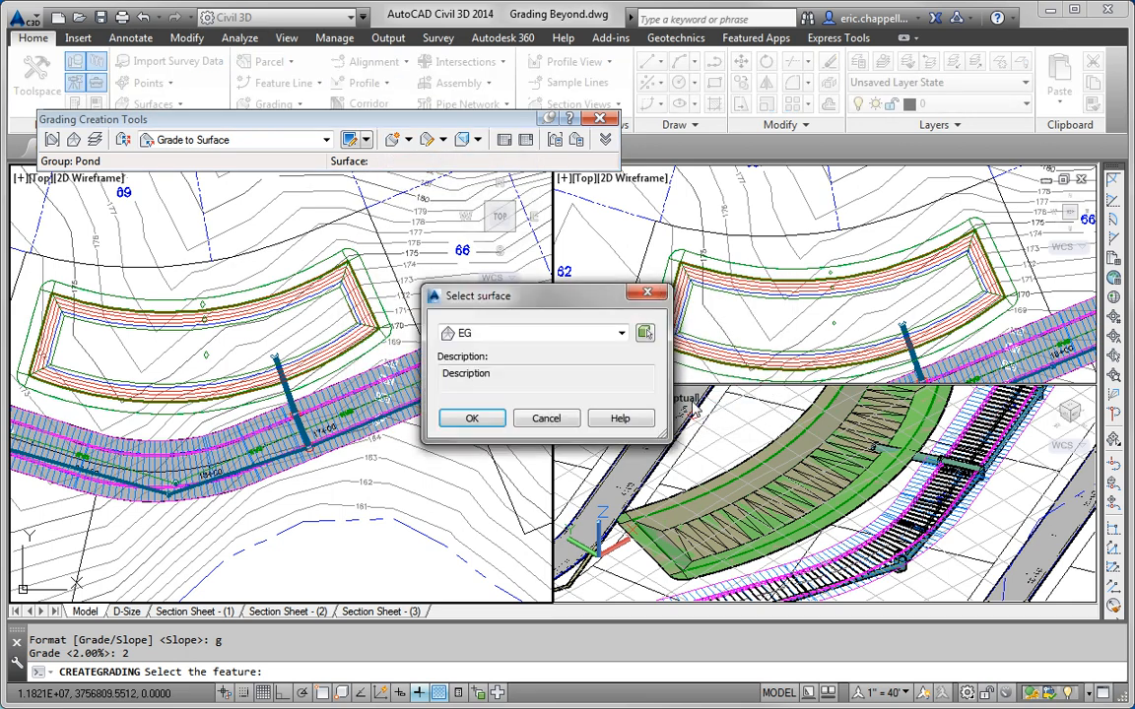
click(474, 417)
key(Escape)
Step: Daylight the outer pond feature line outward to EG with 3:1 cut and fill slopes
click(319, 308)
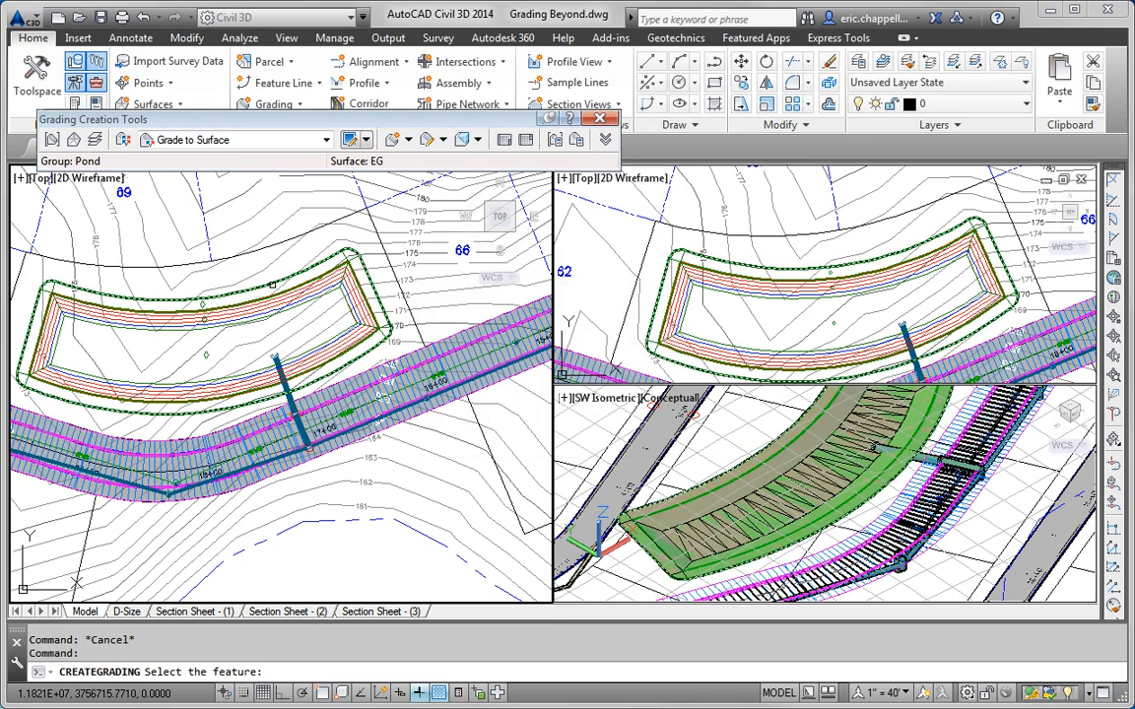
click(273, 285)
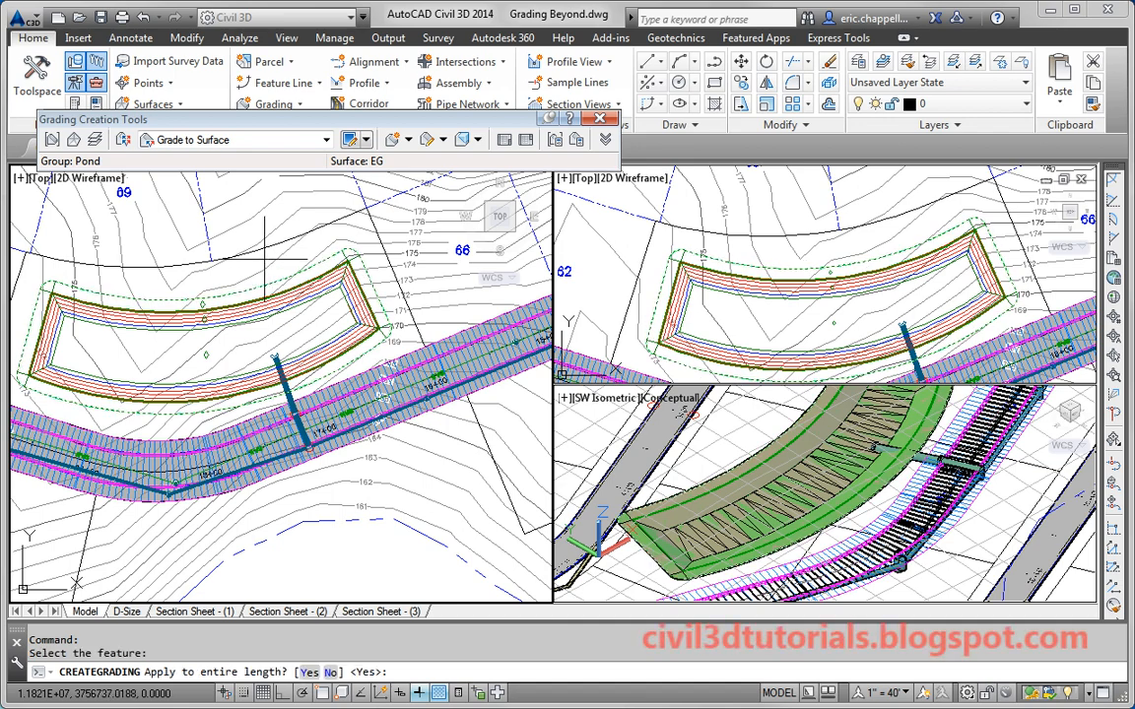
key(Return)
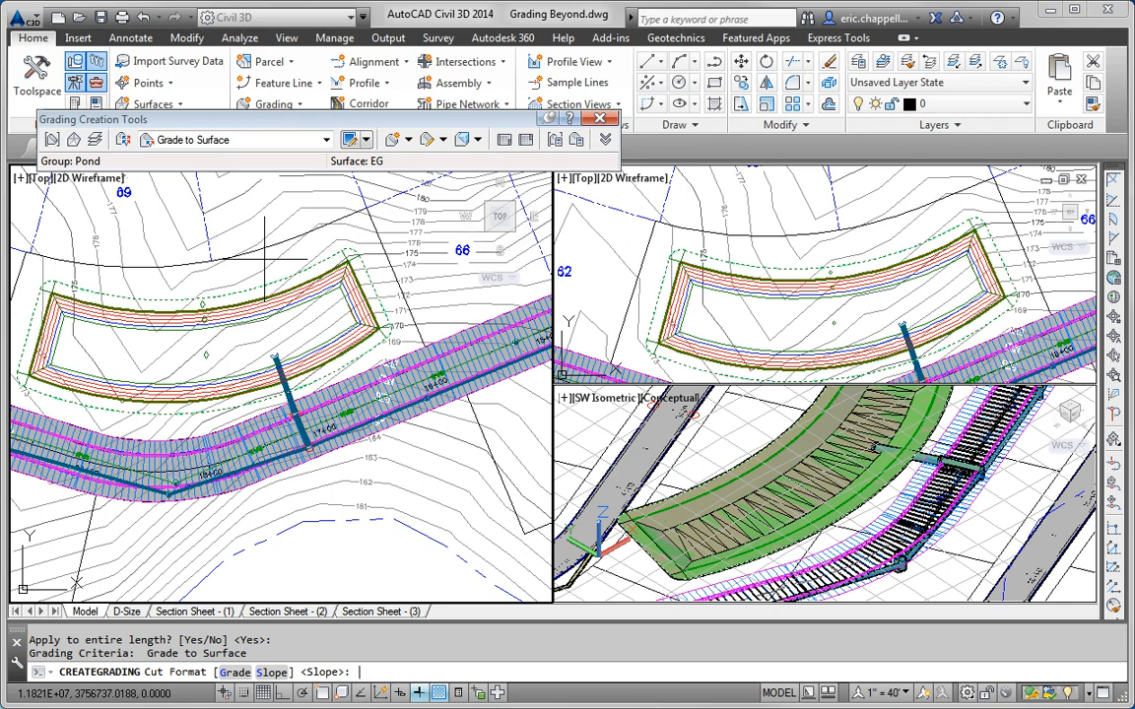
key(Return)
text(3)
key(Return)
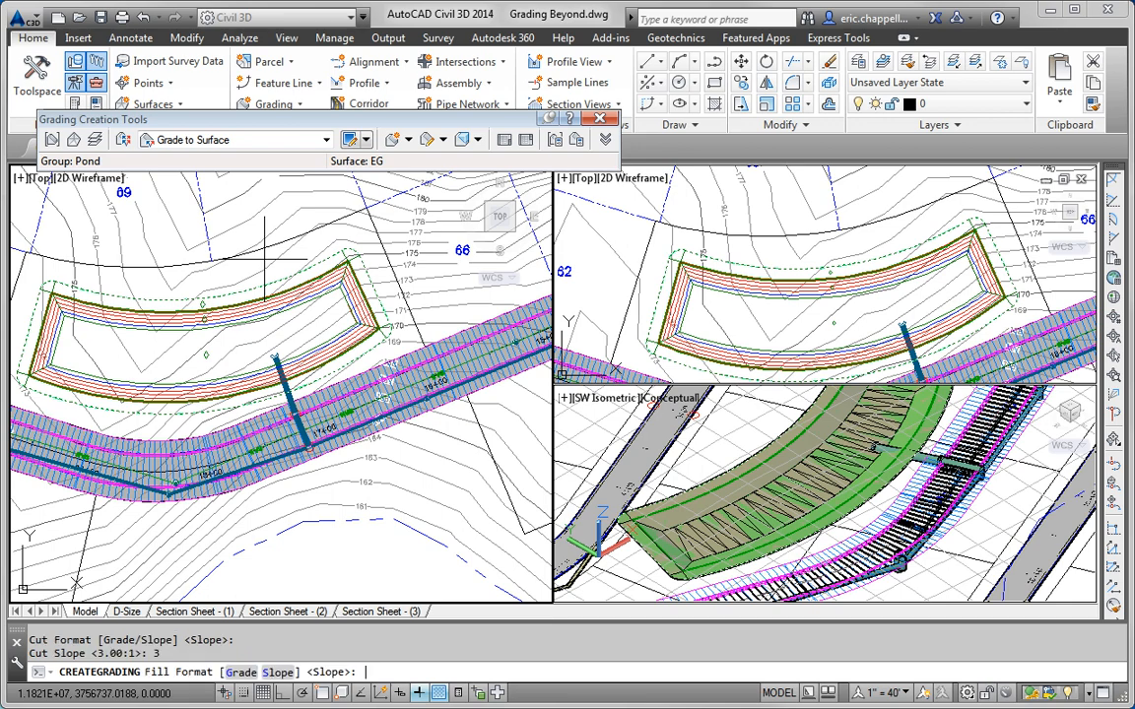
key(Return)
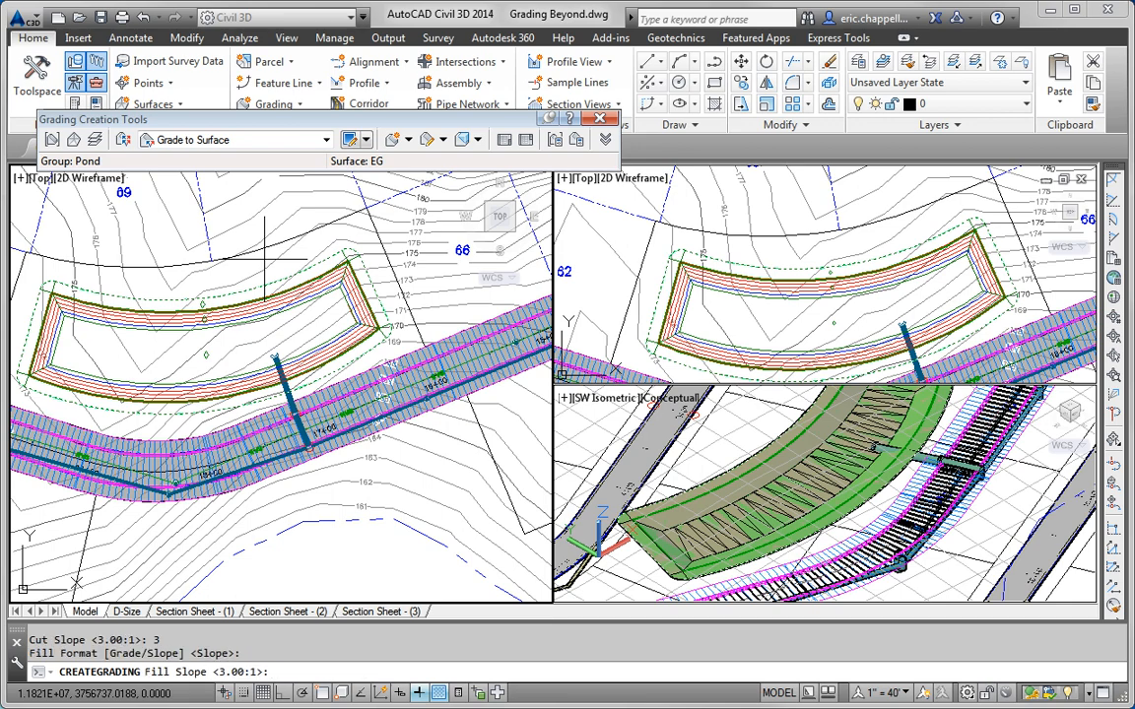
key(Return)
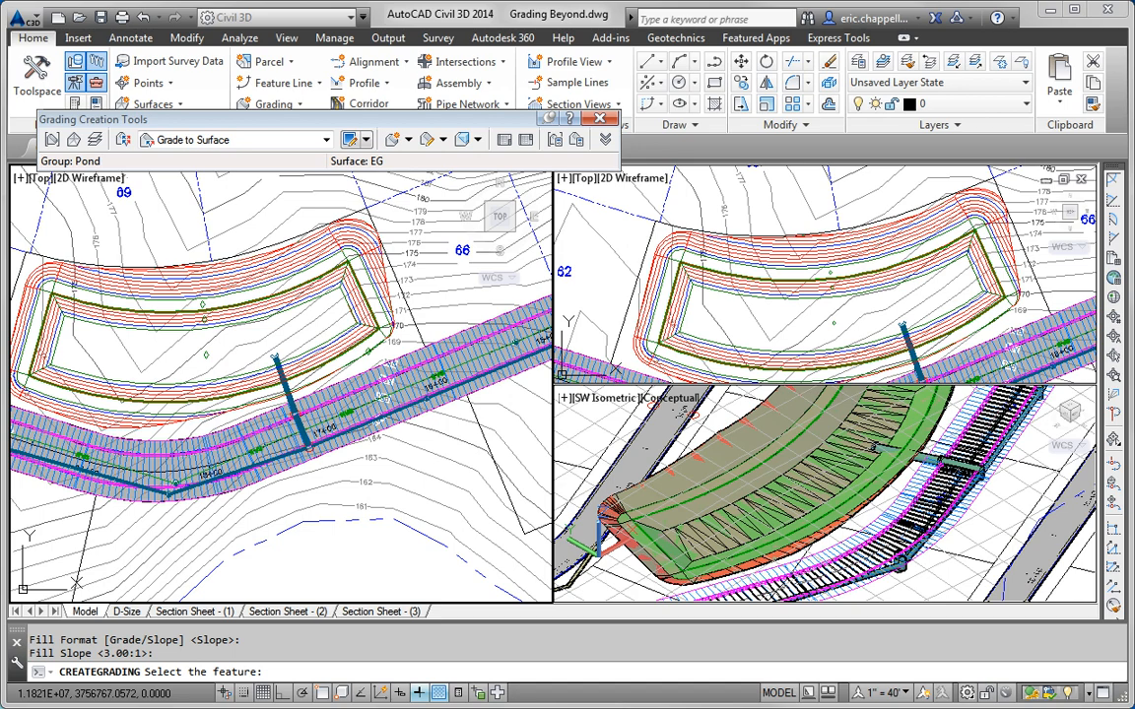
Step: Review the whole pond and road corridor, then end grading and undo one operation
scroll(328, 235, up, 4)
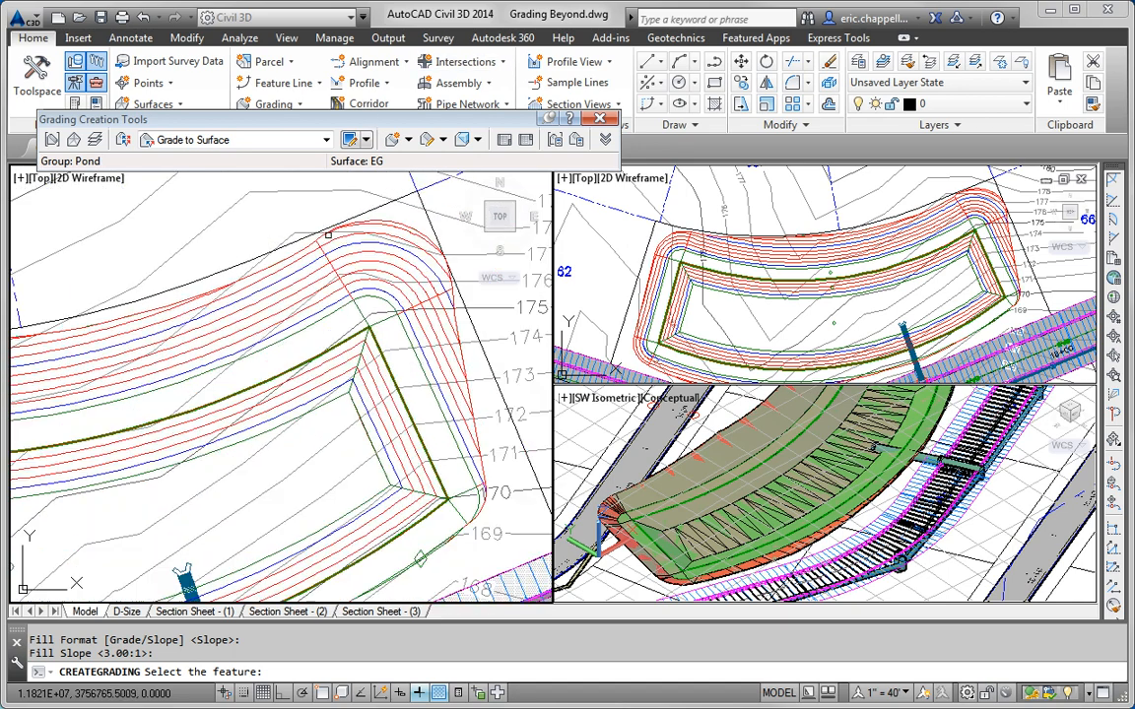
scroll(328, 235, down, 4)
middle_drag(319, 243, 574, 249)
scroll(100, 320, up, 4)
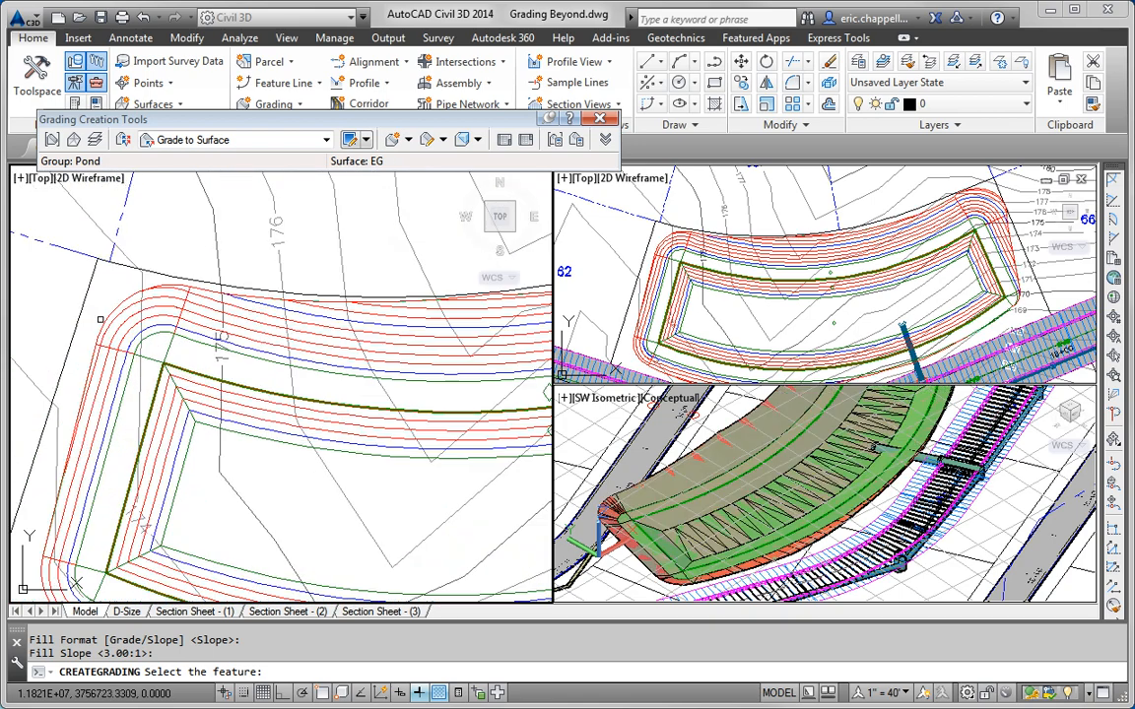
scroll(99, 320, down, 4)
middle_drag(253, 344, 173, 297)
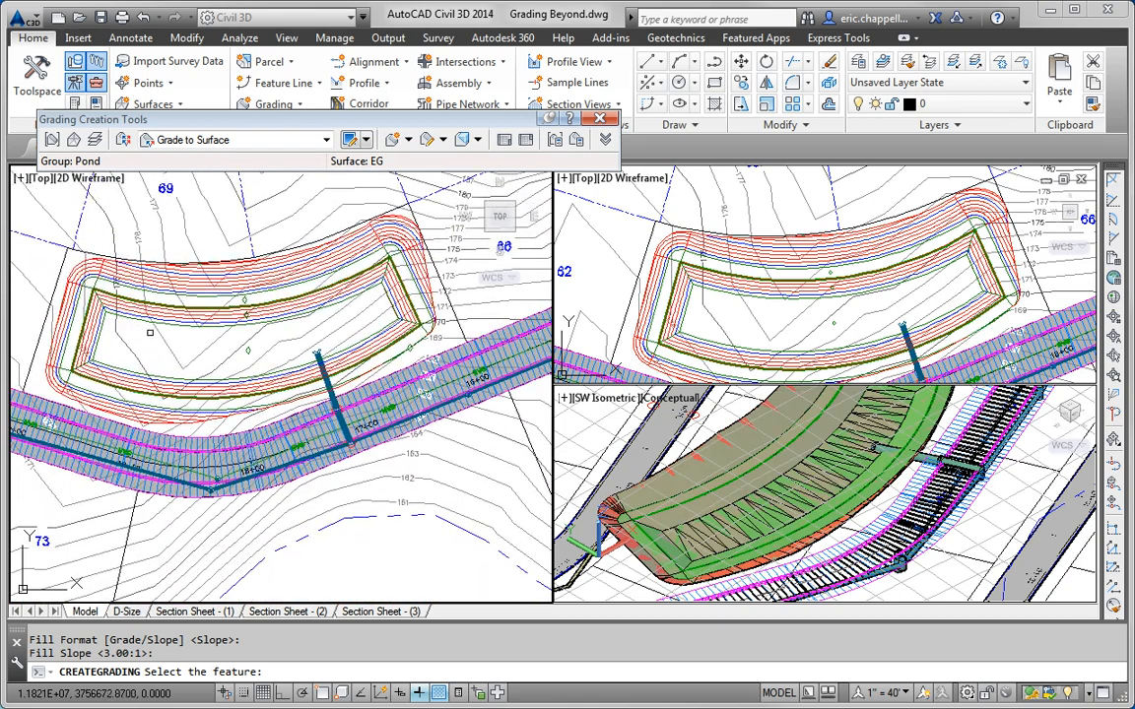
key(ctrl+z)
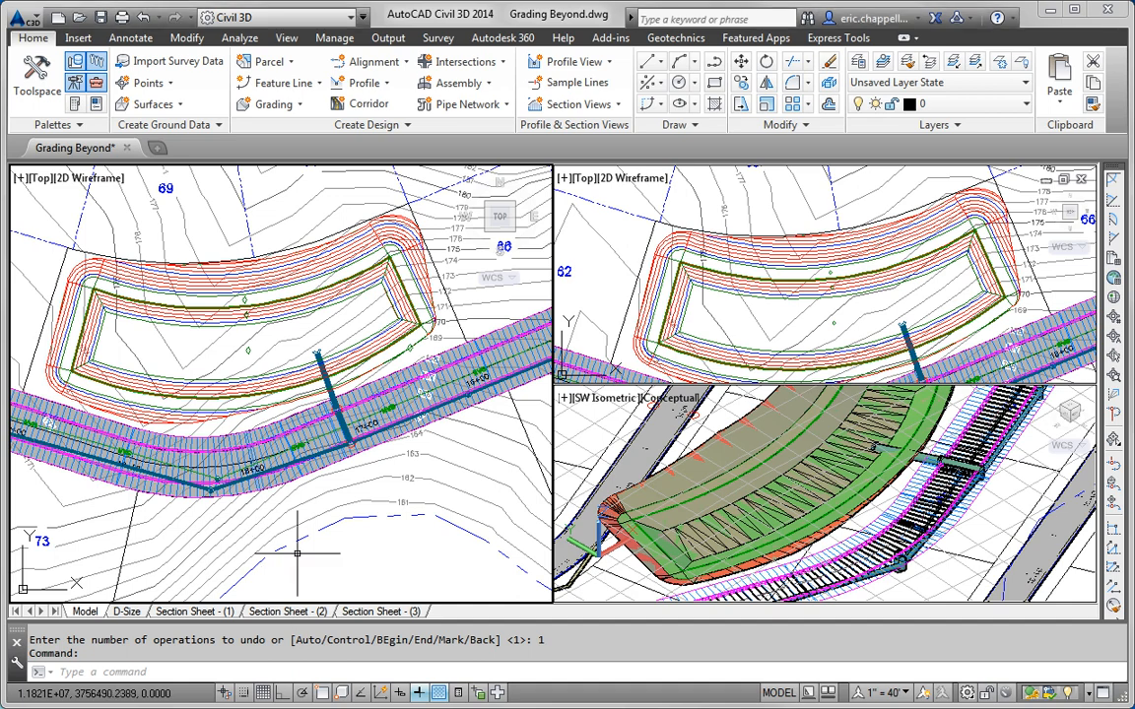
scroll(307, 533, down, 5)
Step: Pan the plan view to show lots 25 through 44
scroll(399, 519, up, 6)
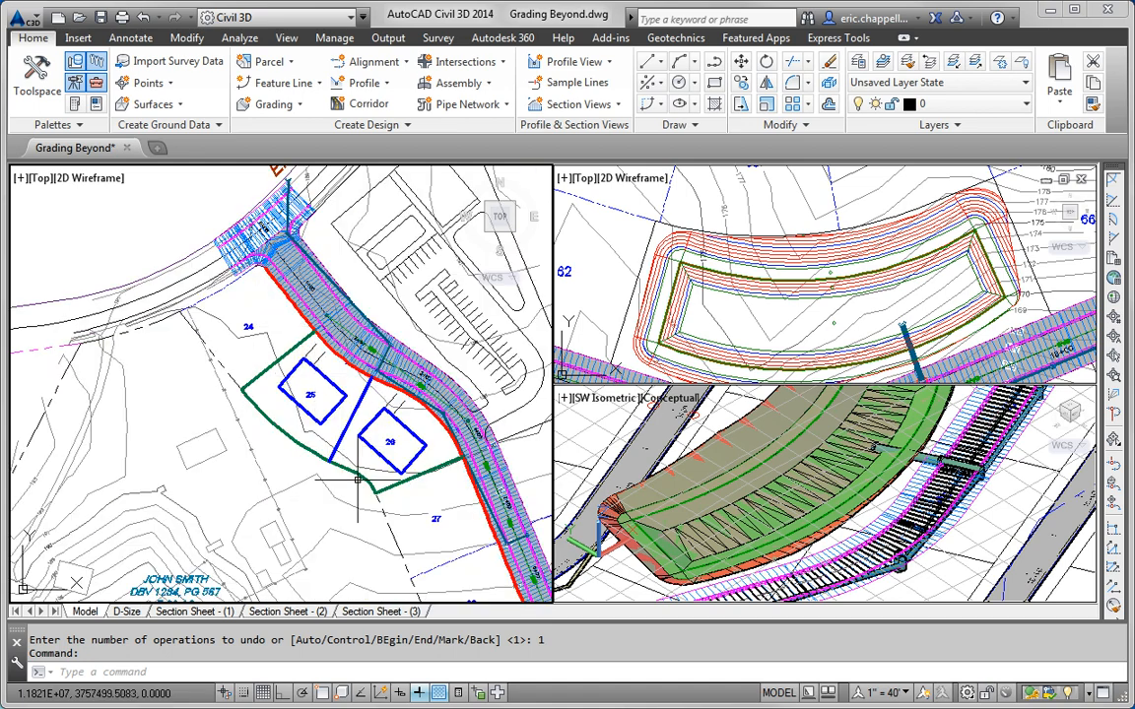
middle_drag(399, 520, 293, 487)
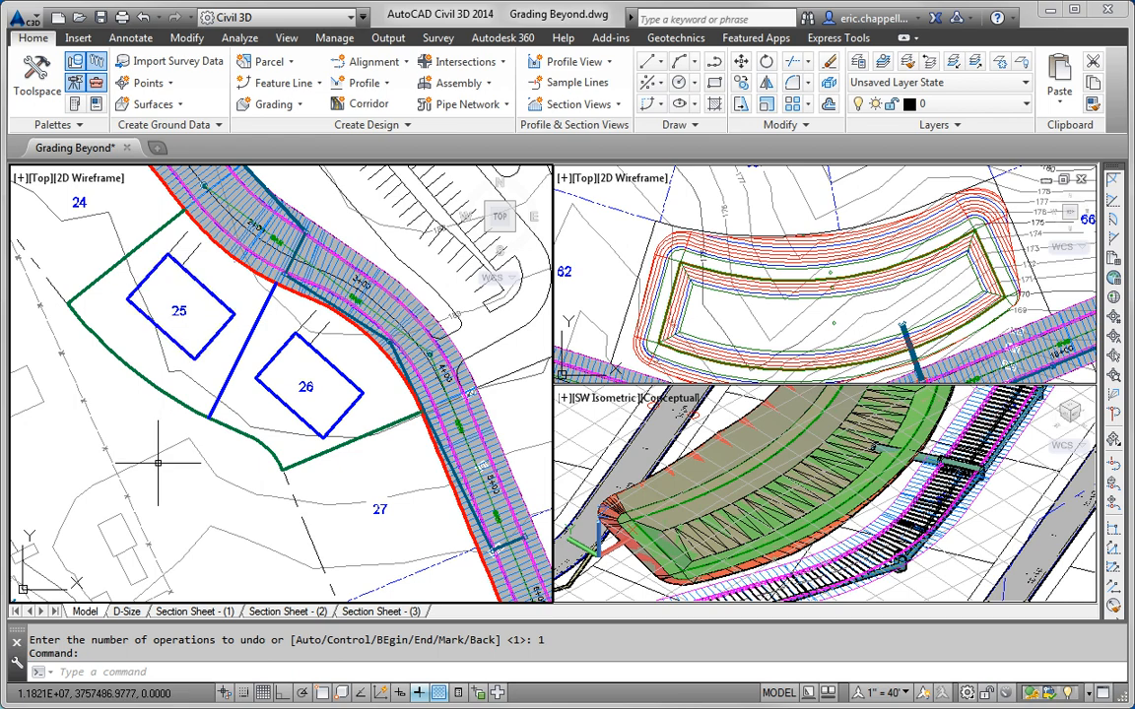
mouse_move(169, 478)
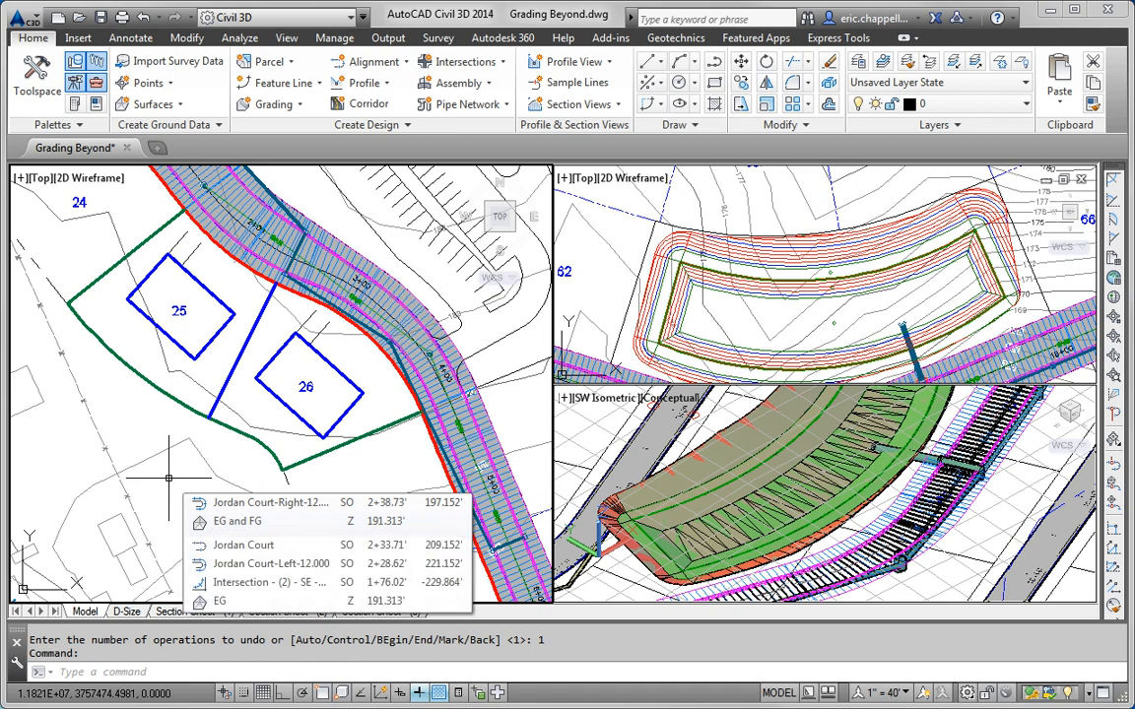
middle_drag(216, 496, 183, 340)
scroll(180, 331, down, 2)
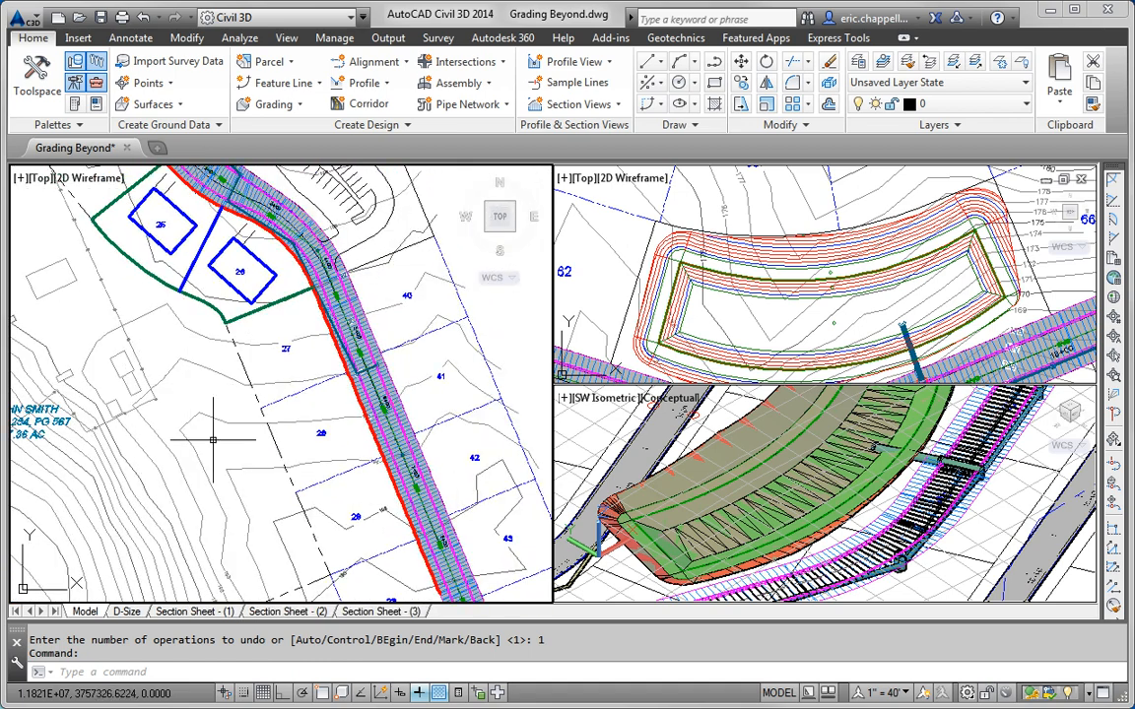
middle_drag(215, 442, 185, 381)
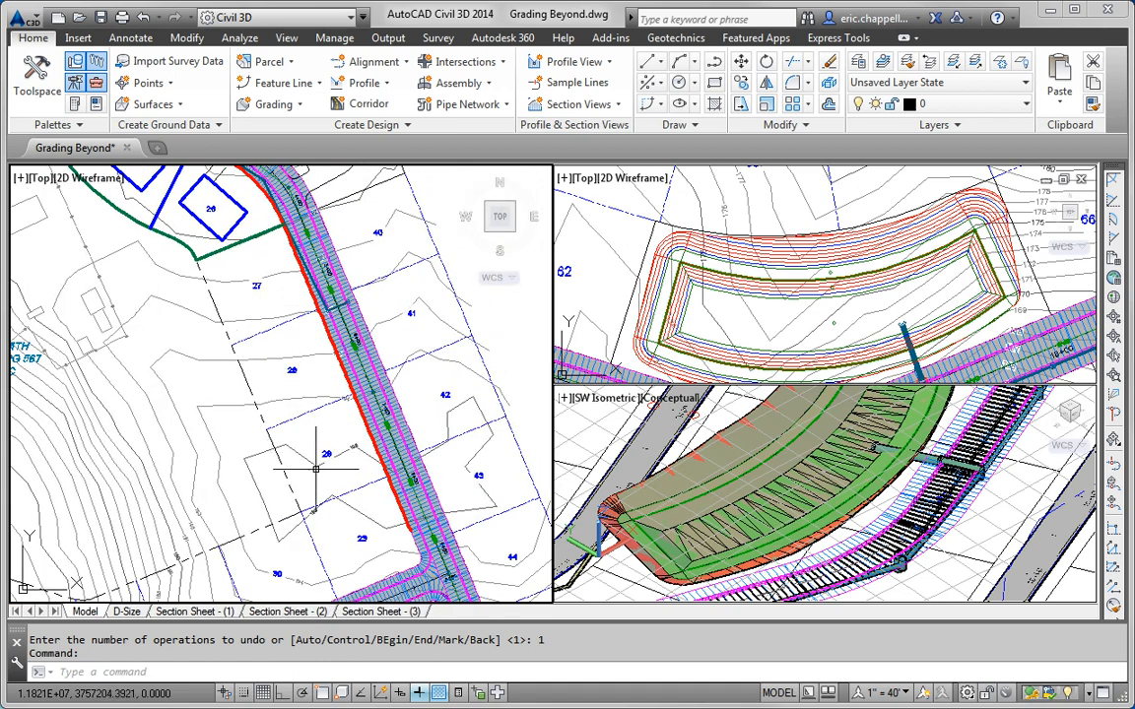
Step: Zoom, pan and orbit the 3D isometric view to a custom angle across the lots and road
click(855, 486)
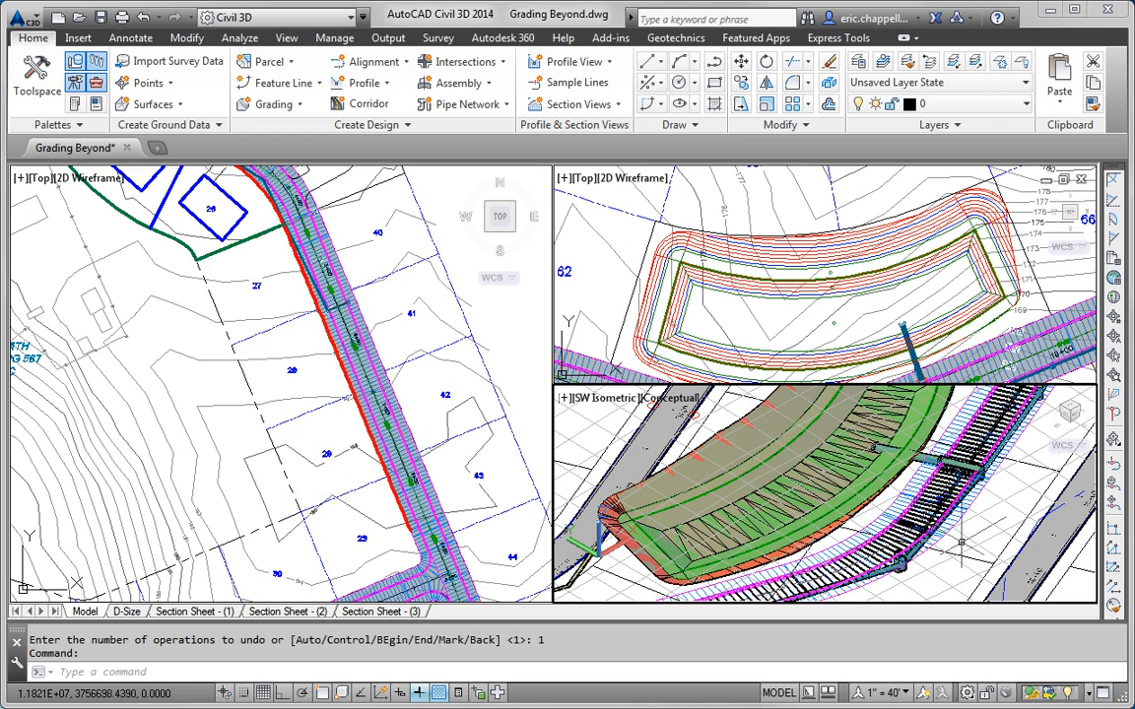
scroll(961, 538, down, 2)
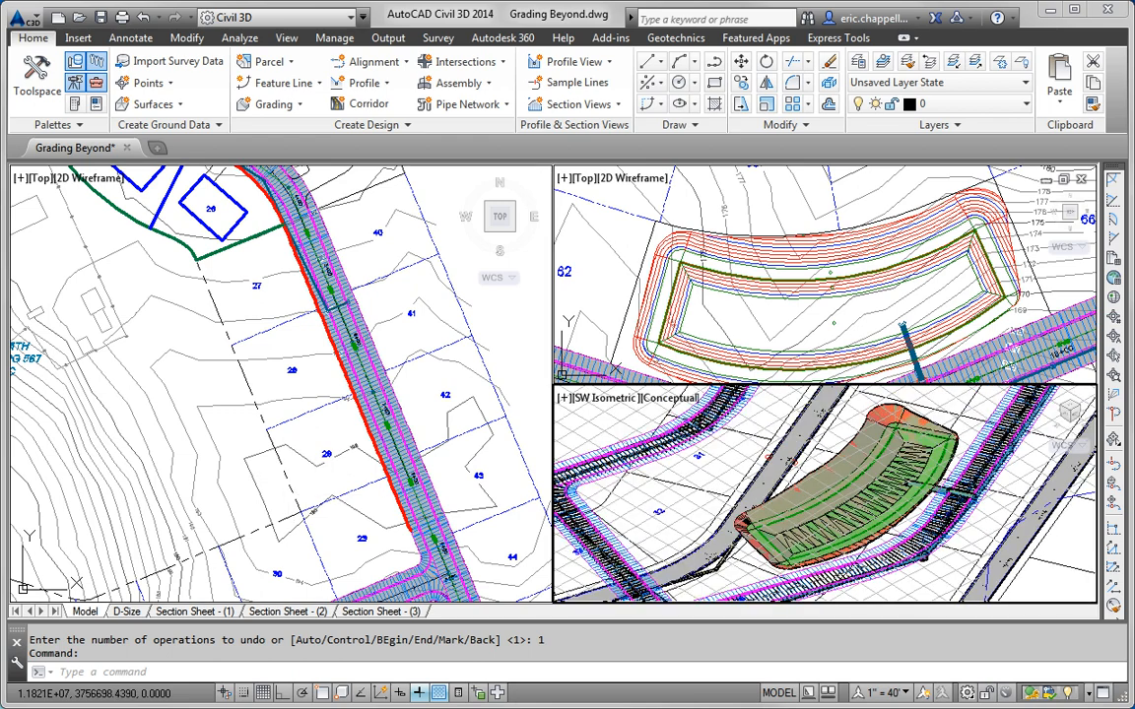
scroll(958, 537, down, 2)
scroll(957, 538, down, 2)
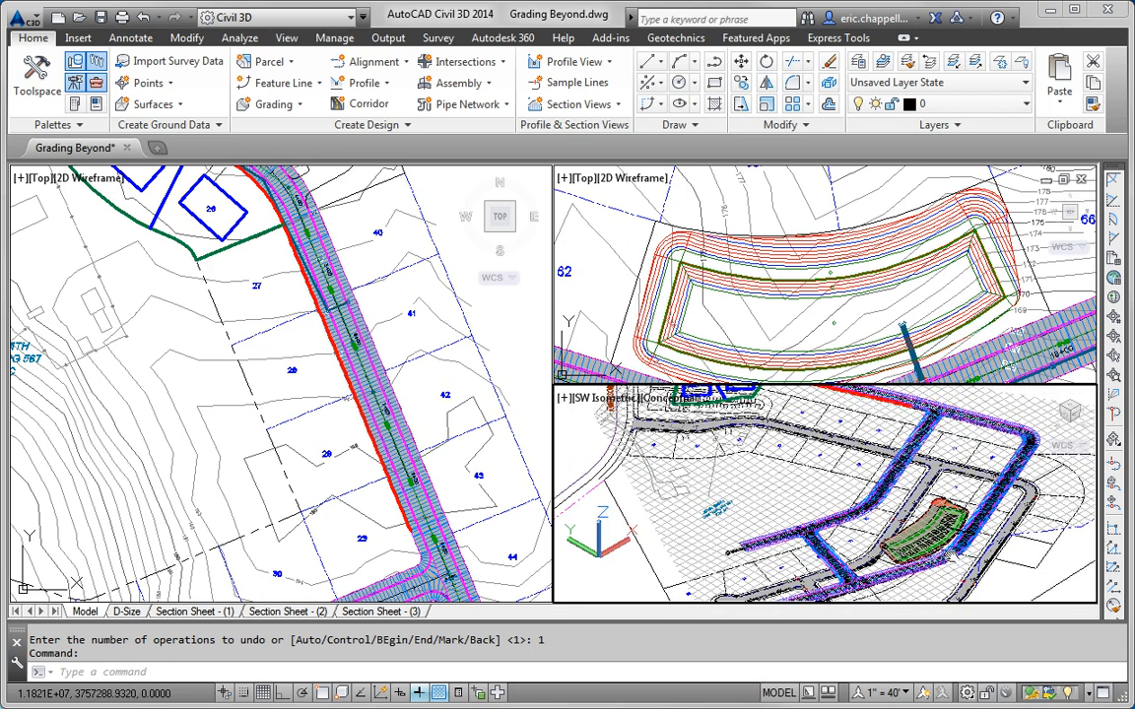
scroll(867, 516, up, 3)
middle_drag(918, 549, 937, 572)
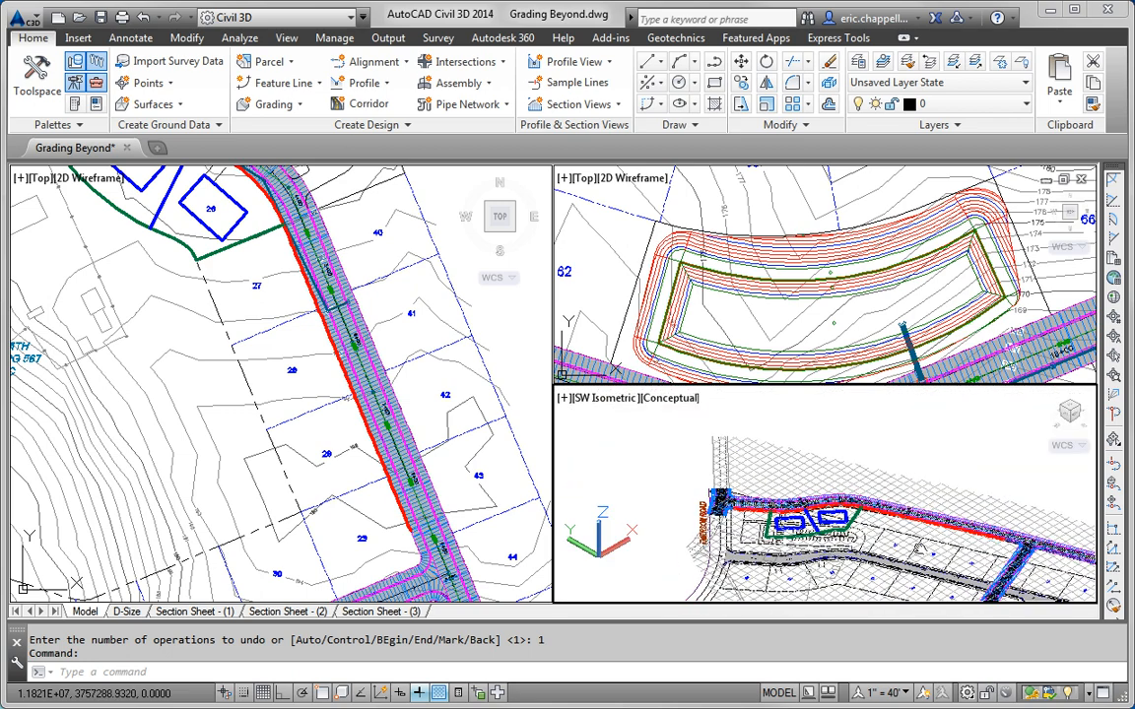
scroll(916, 545, up, 2)
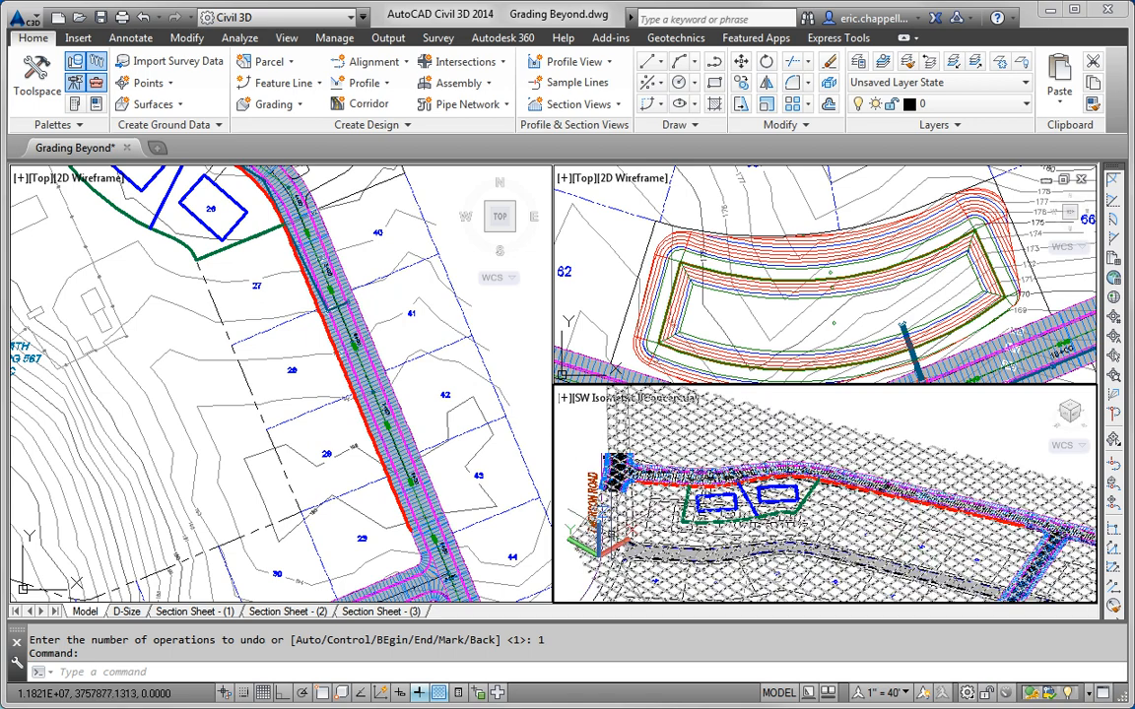
mouse_move(818, 483)
shift+middle_down()
mouse_move(874, 554)
mouse_move(763, 490)
mouse_move(836, 536)
mouse_move(843, 529)
shift+middle_up()
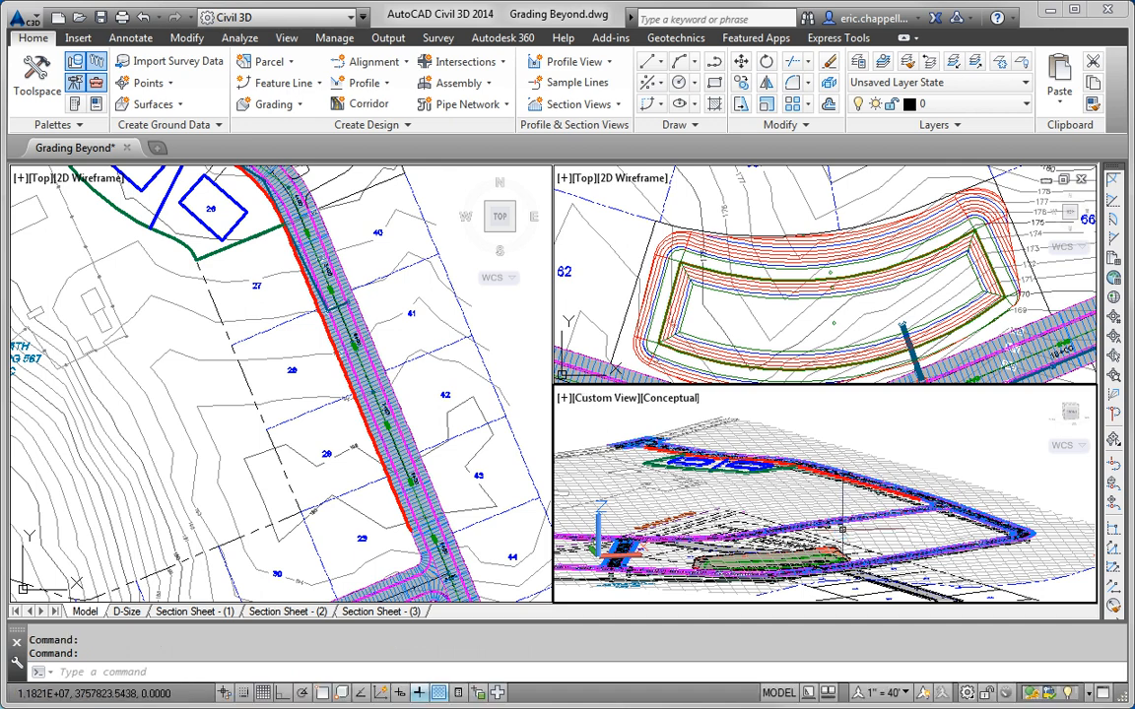
click(169, 311)
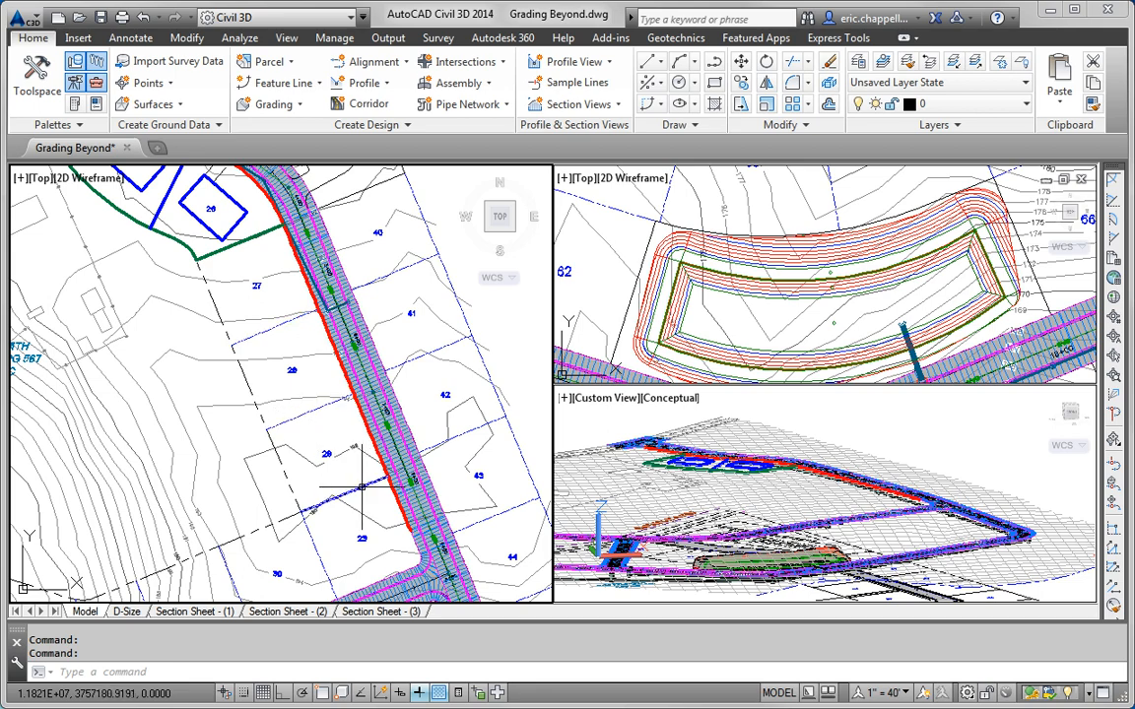
Step: Start a feature line in the Lot Grading site, picked from the drawing, with the Lot Grading style
click(284, 83)
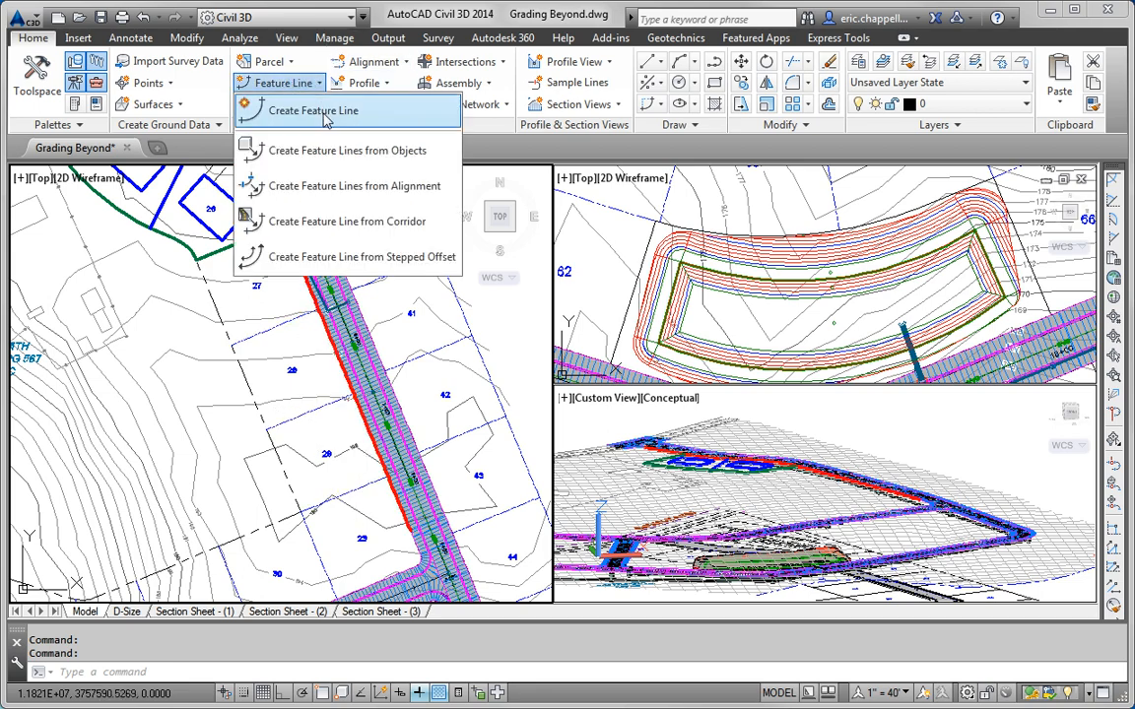
click(283, 83)
click(685, 167)
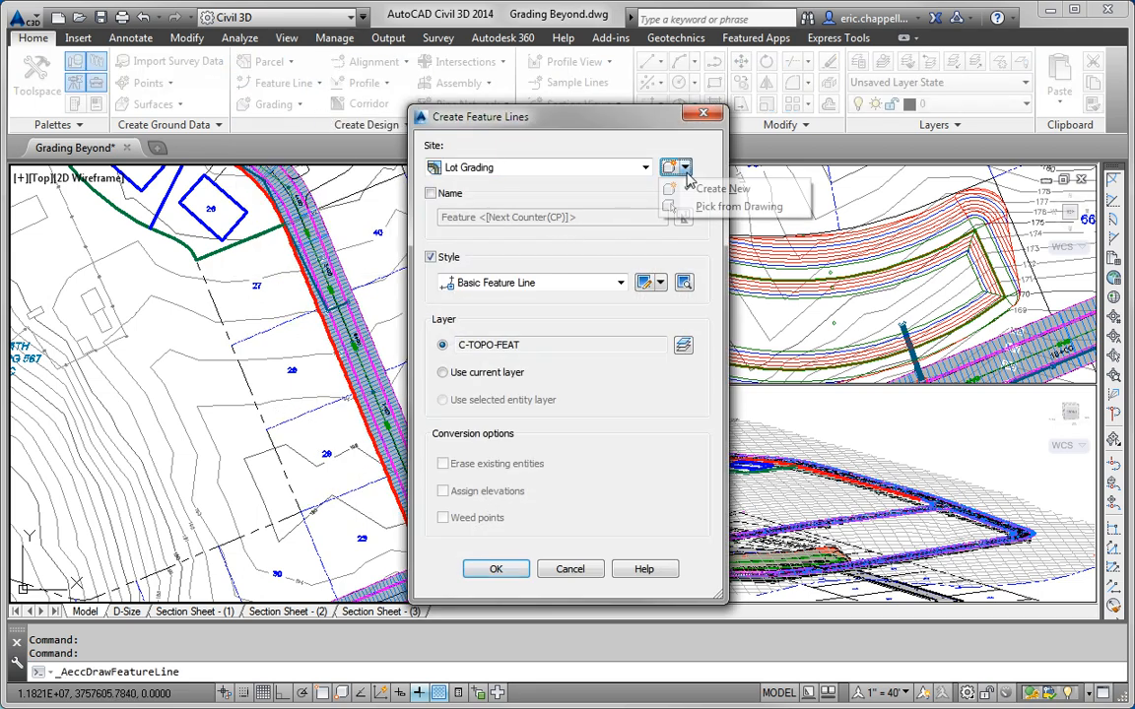
click(707, 207)
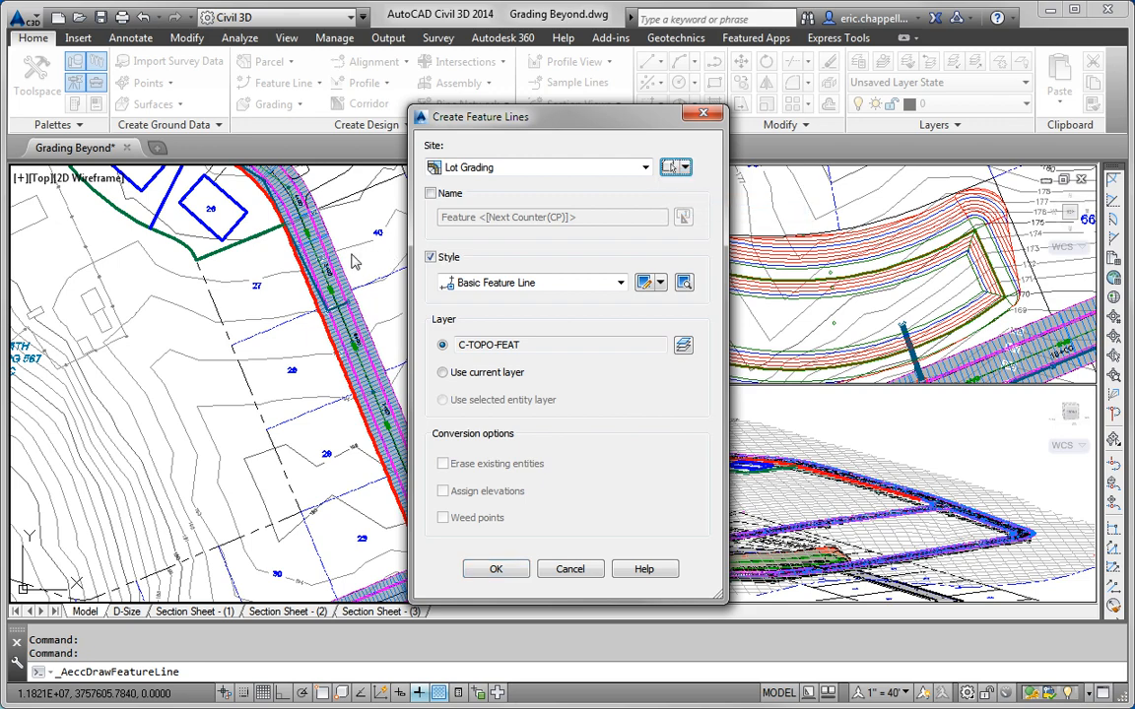
click(246, 263)
click(244, 242)
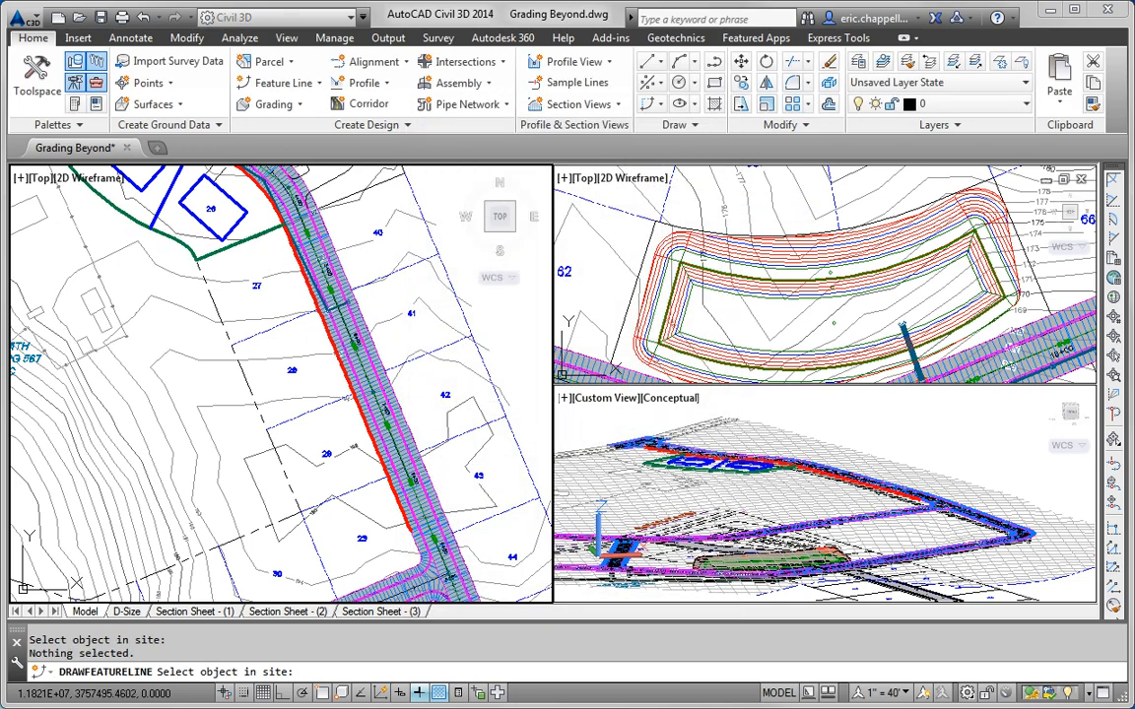
click(226, 258)
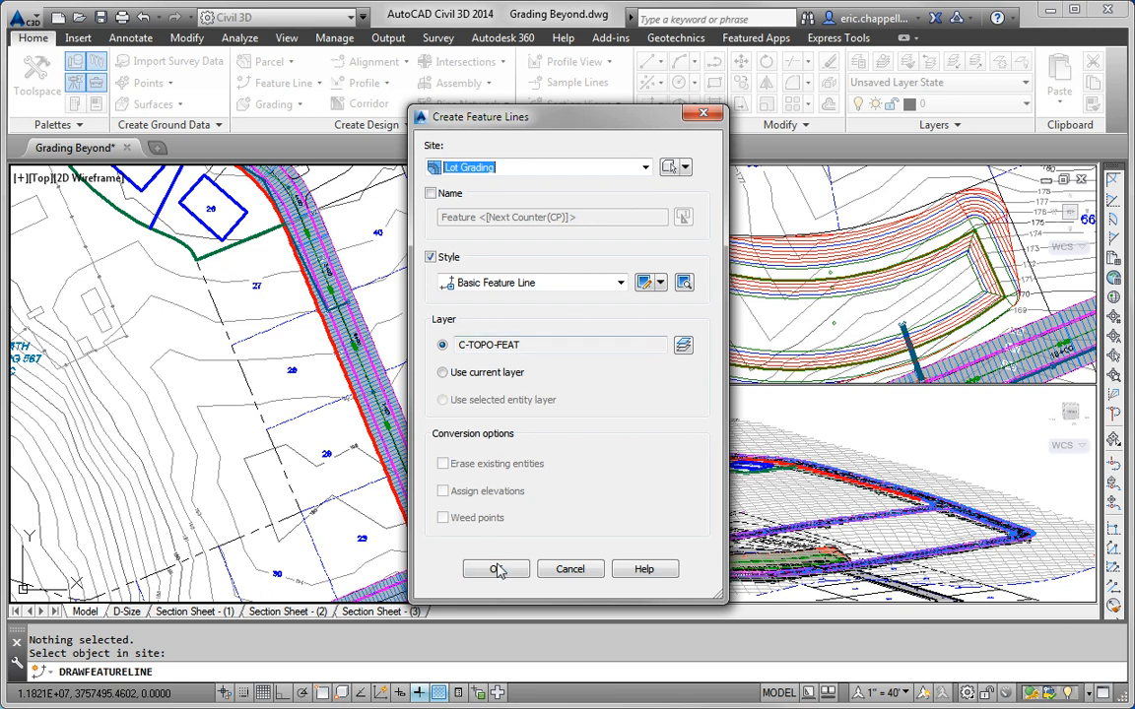
click(620, 285)
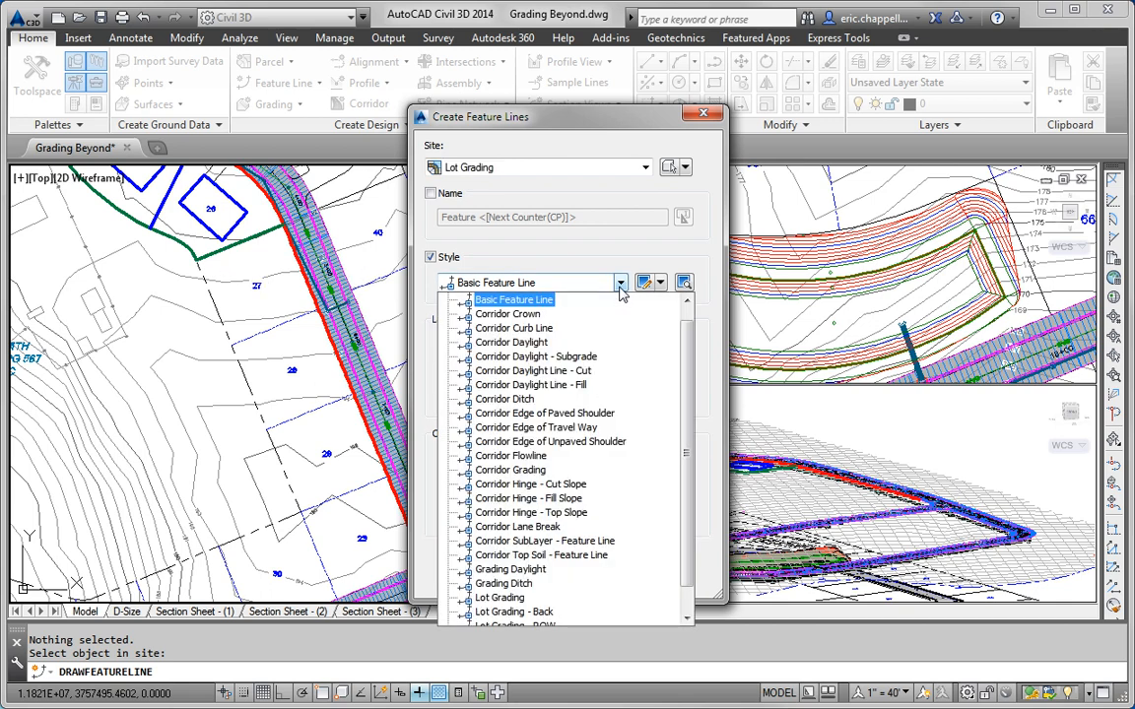
drag(683, 370, 696, 451)
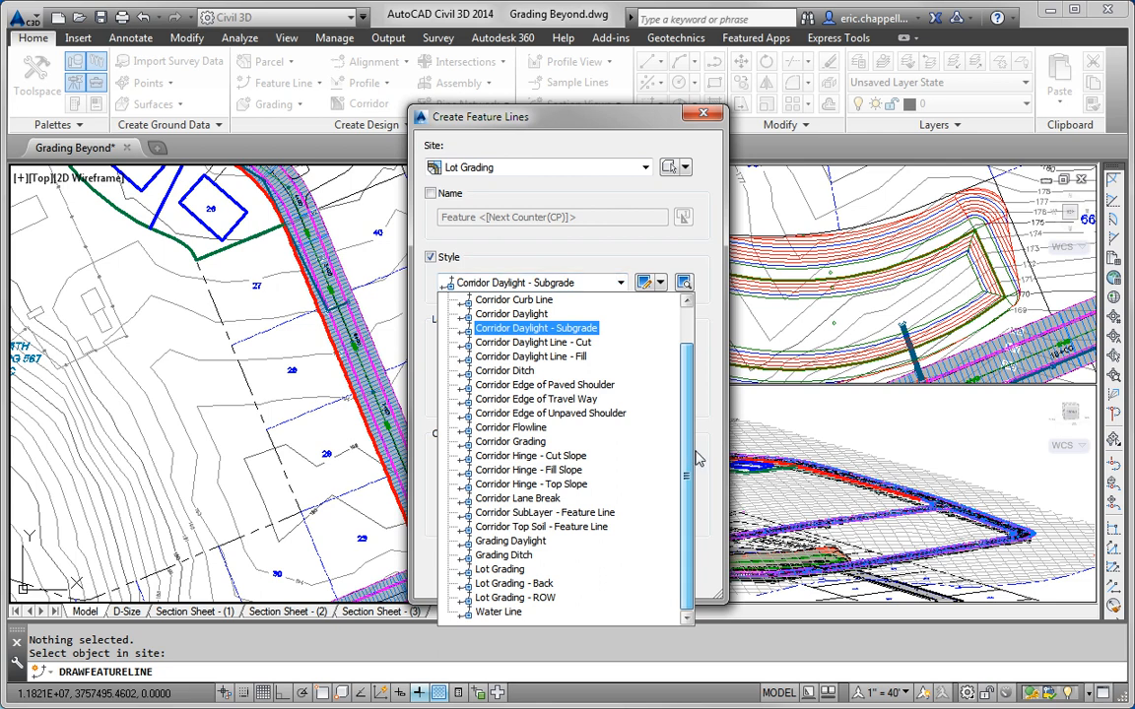
click(509, 574)
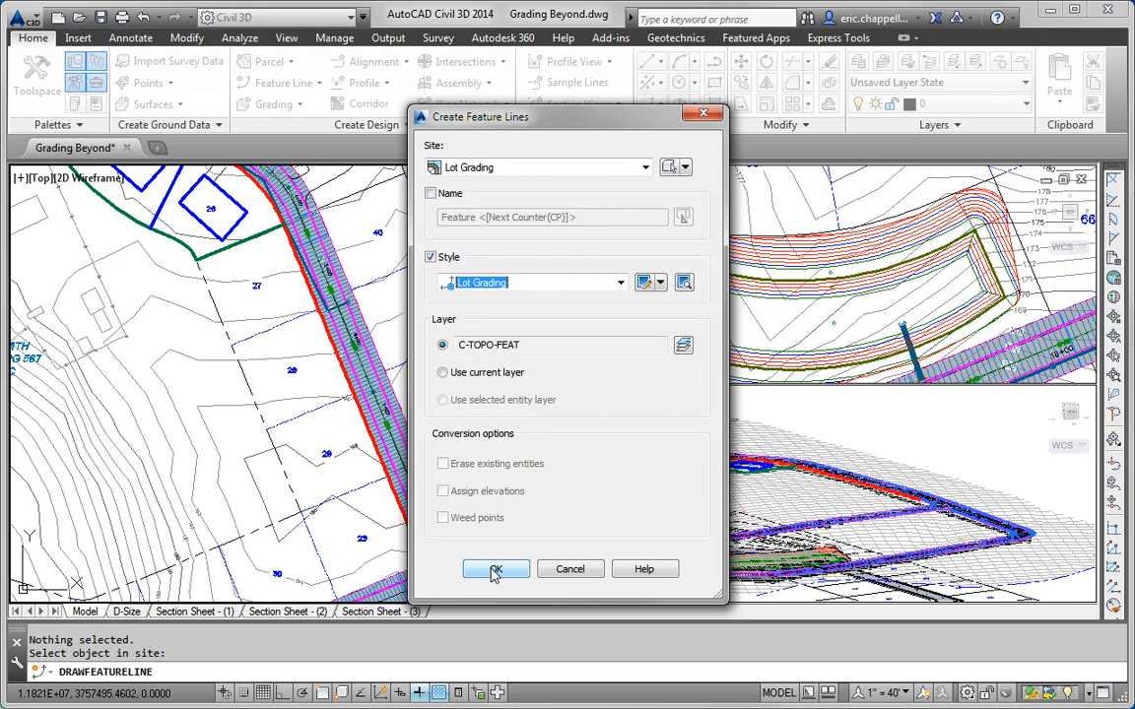
click(496, 572)
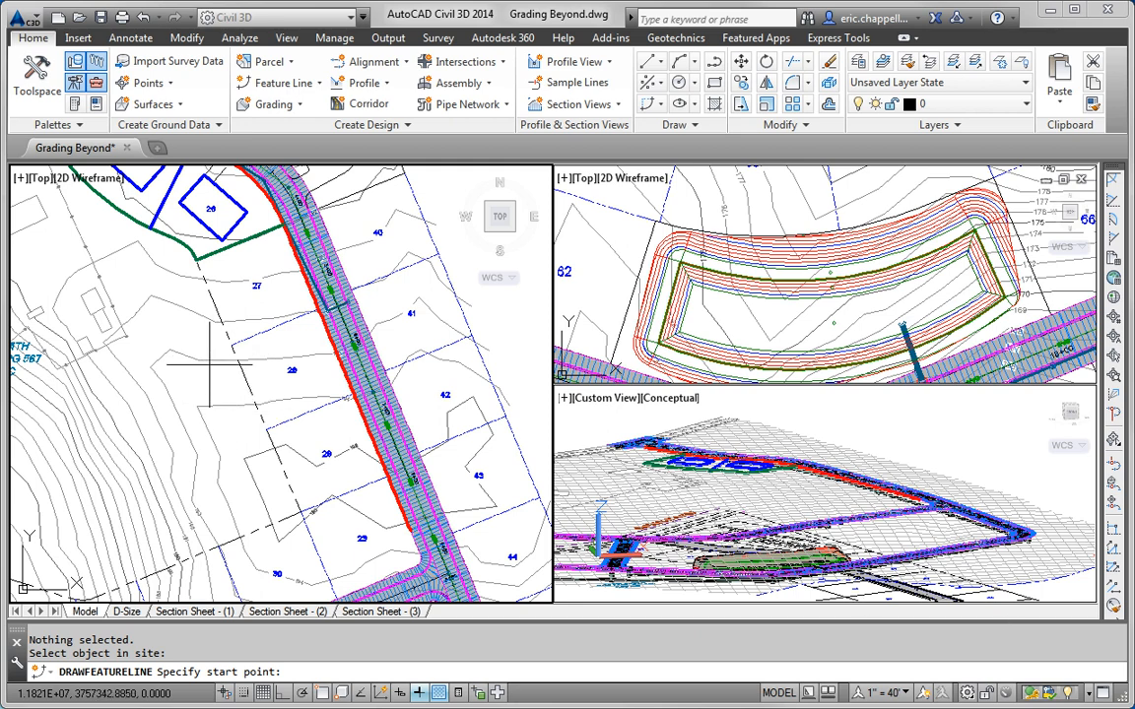
Step: Draw a feature line along the lot 27/28 boundary, its road end at EG elevation 192.612
shift+right_click(227, 315)
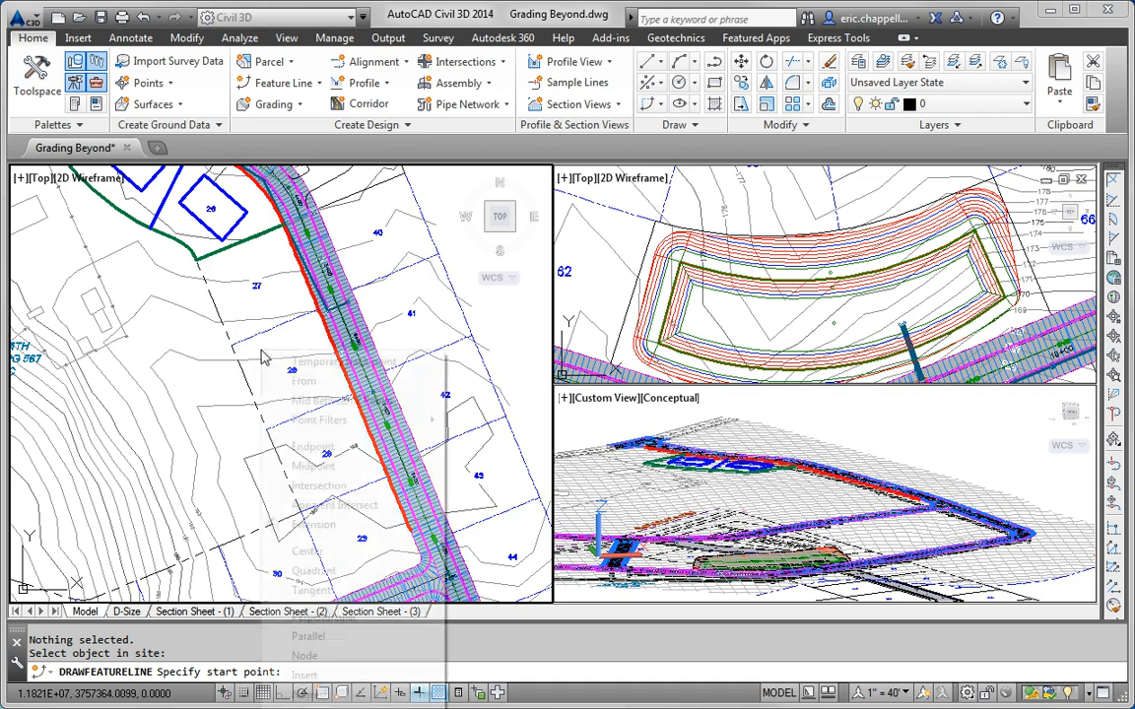
click(296, 446)
click(287, 326)
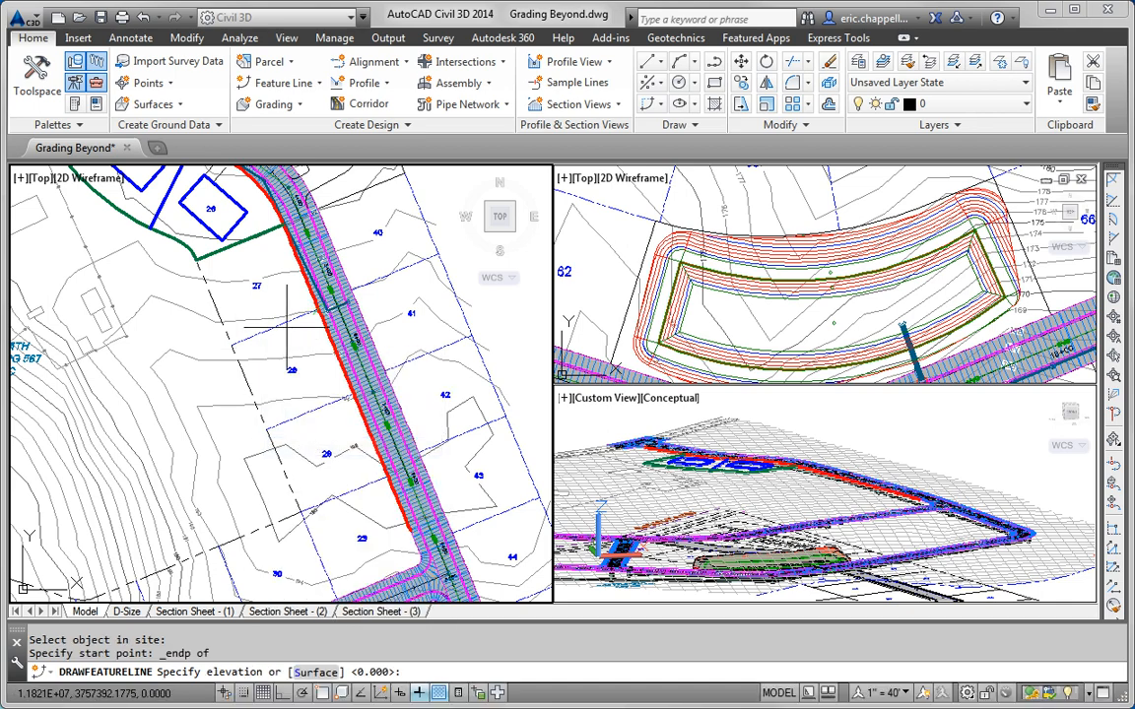
key(Return)
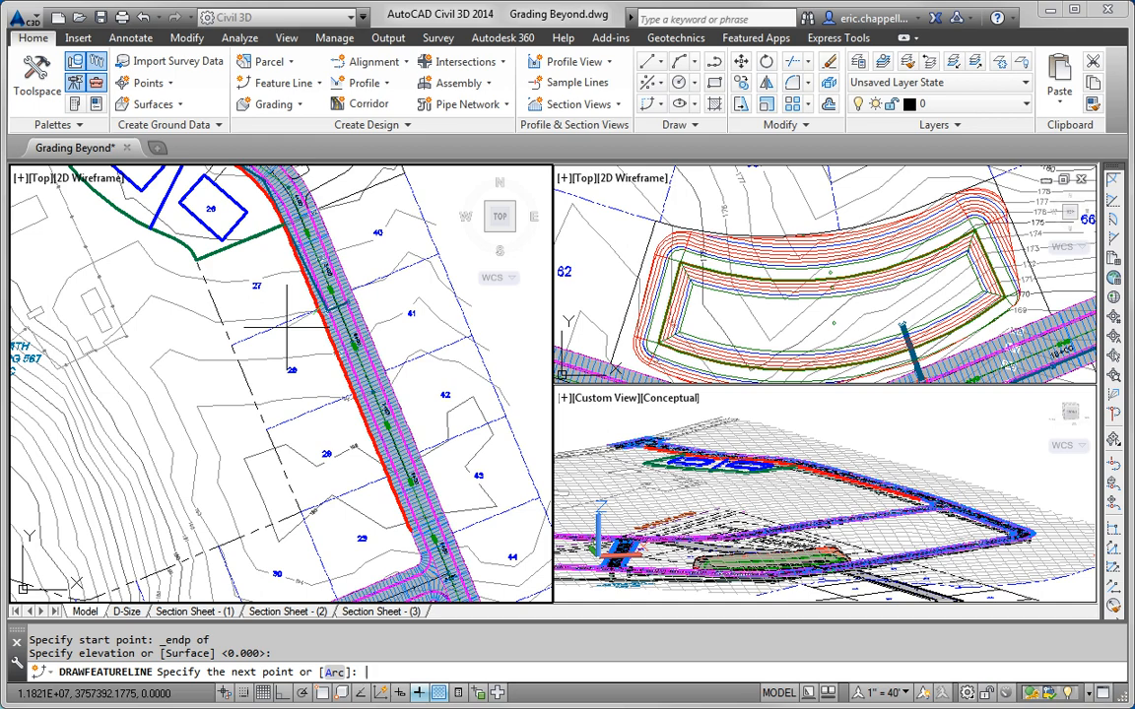
shift+right_click(288, 328)
click(331, 431)
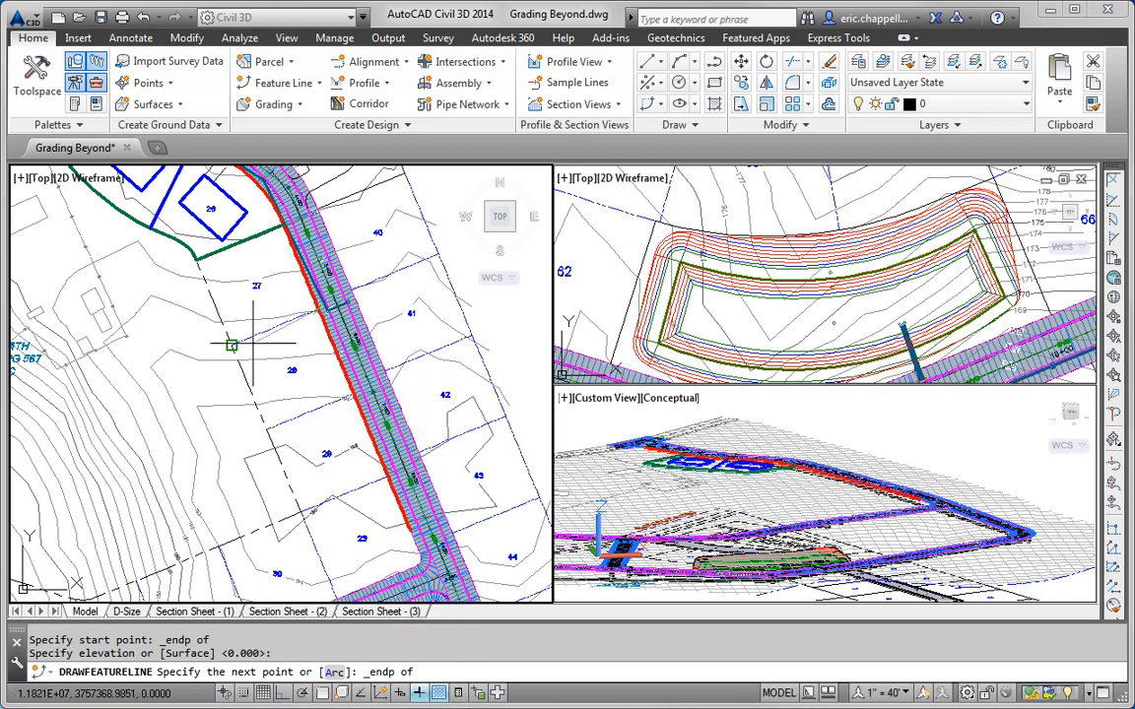
click(234, 344)
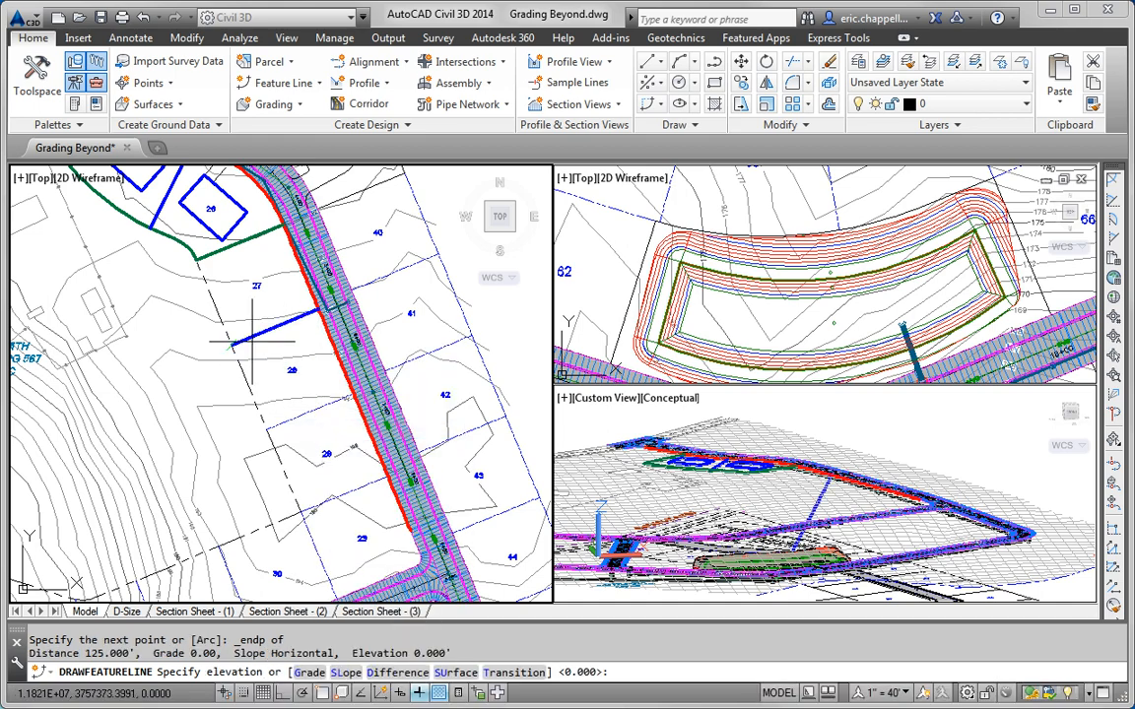
click(463, 673)
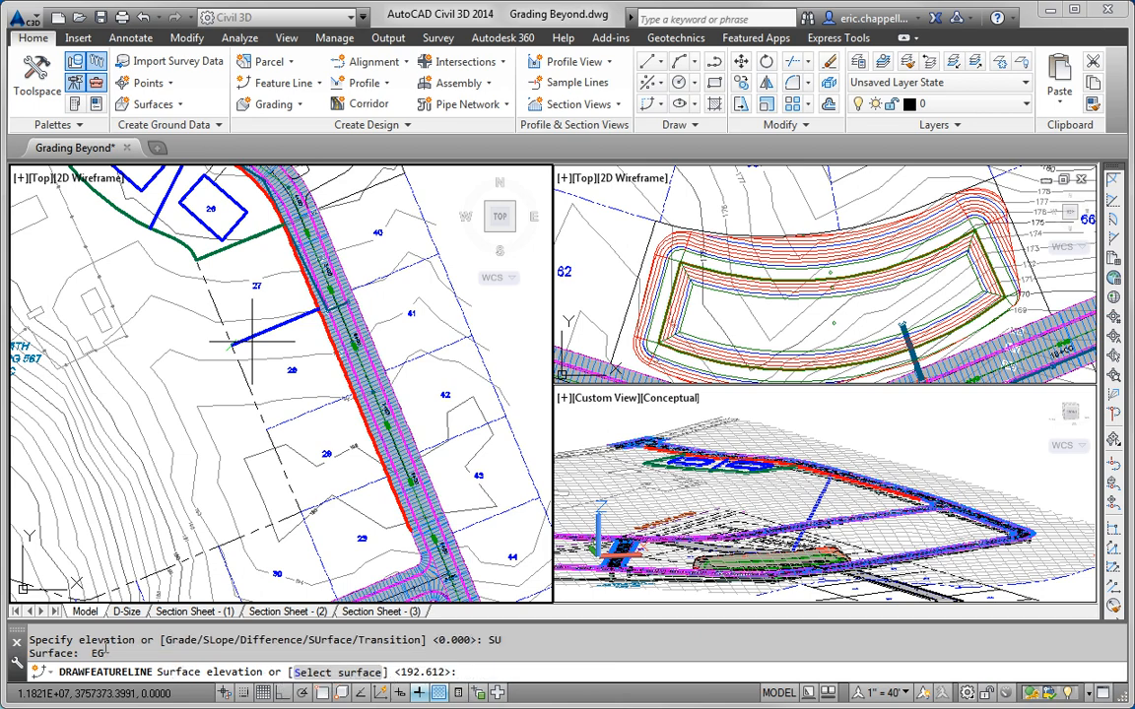
drag(109, 654, 88, 655)
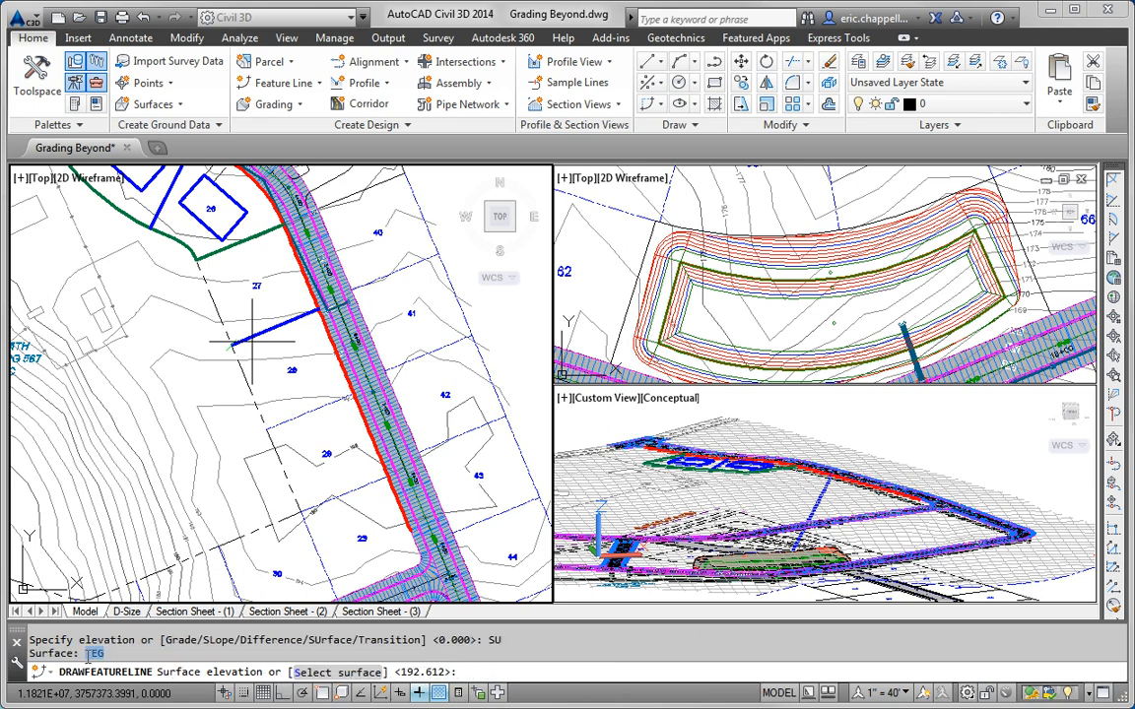
click(340, 673)
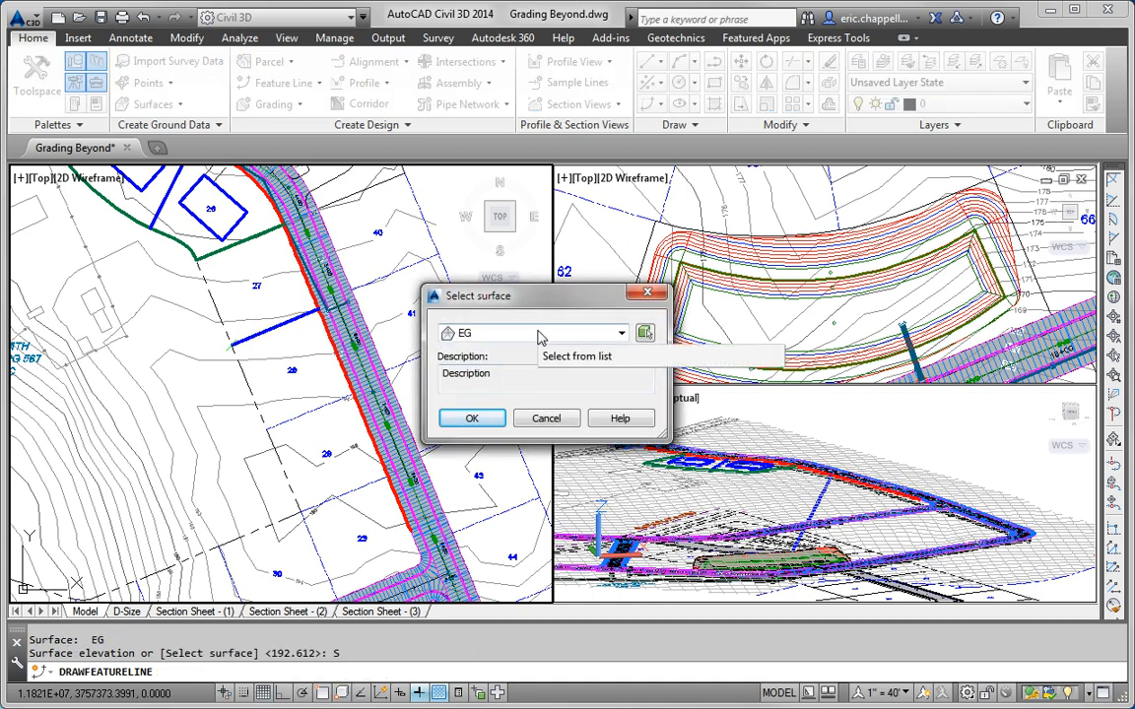
click(482, 421)
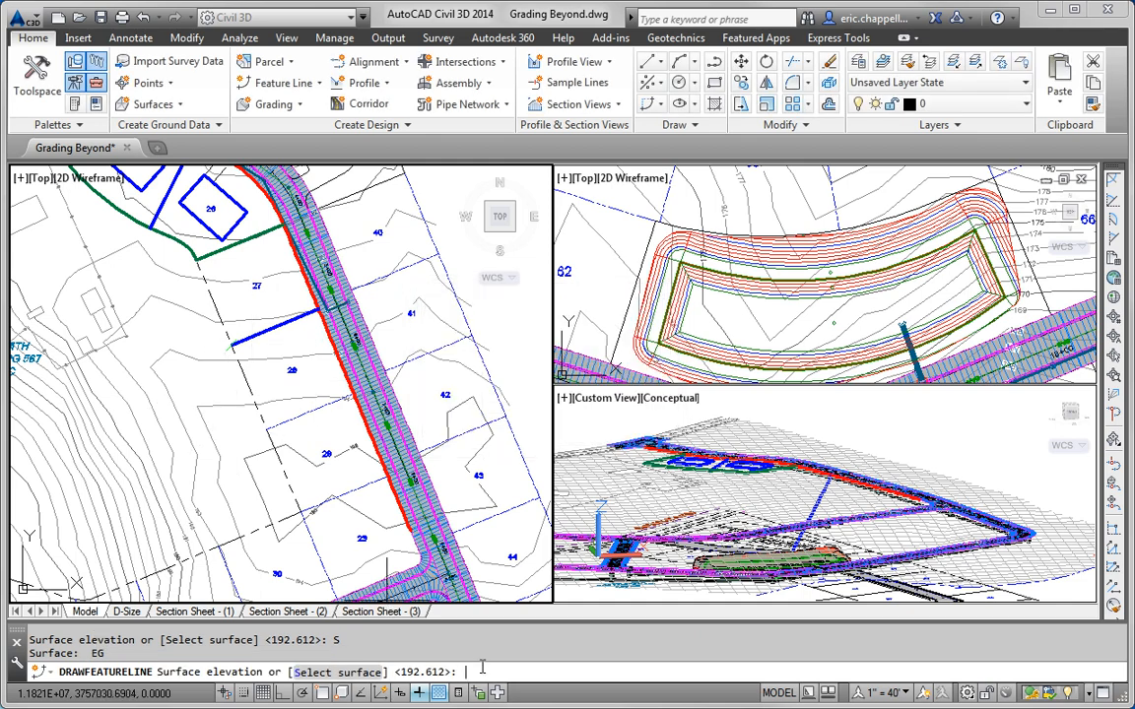
key(Return)
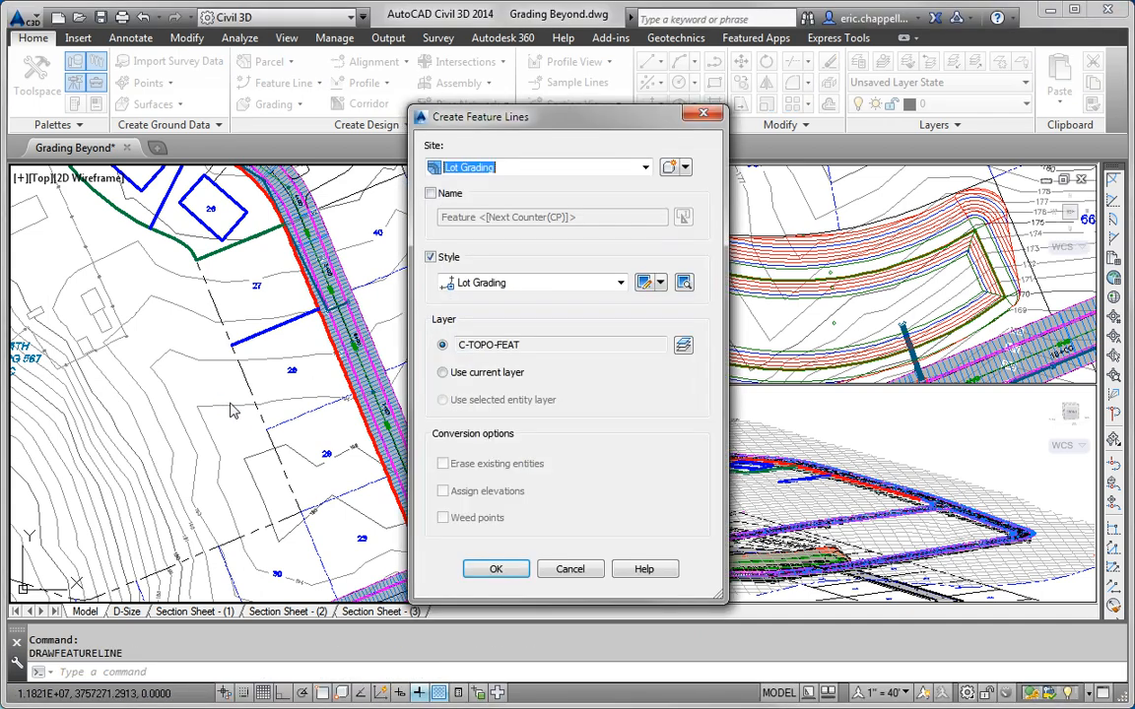
Step: Draw a feature line along the lot 28/29 boundary, its road end at EG elevation 194.556
click(495, 569)
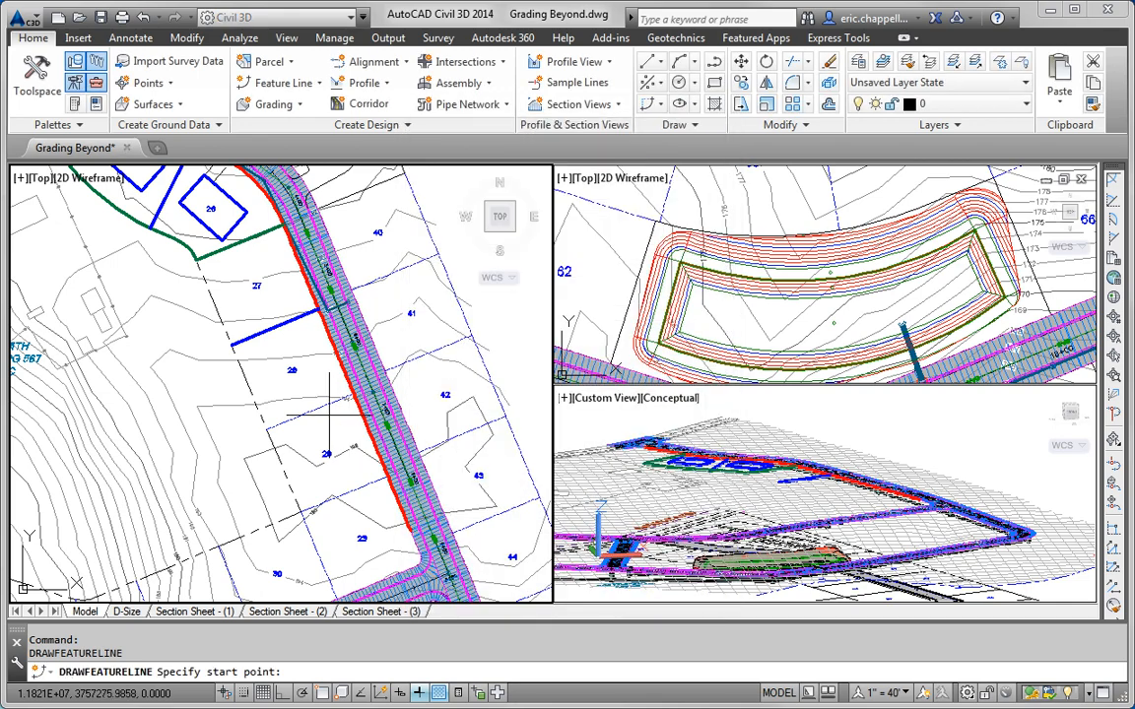
shift+right_click(331, 426)
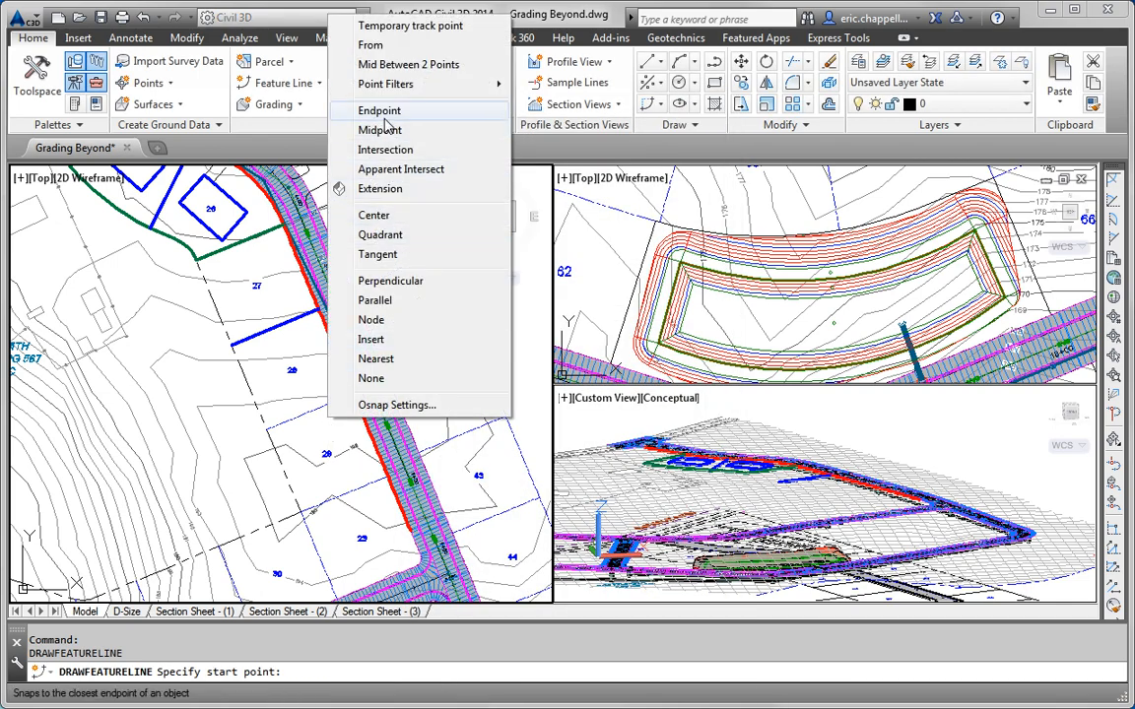
click(351, 110)
click(318, 414)
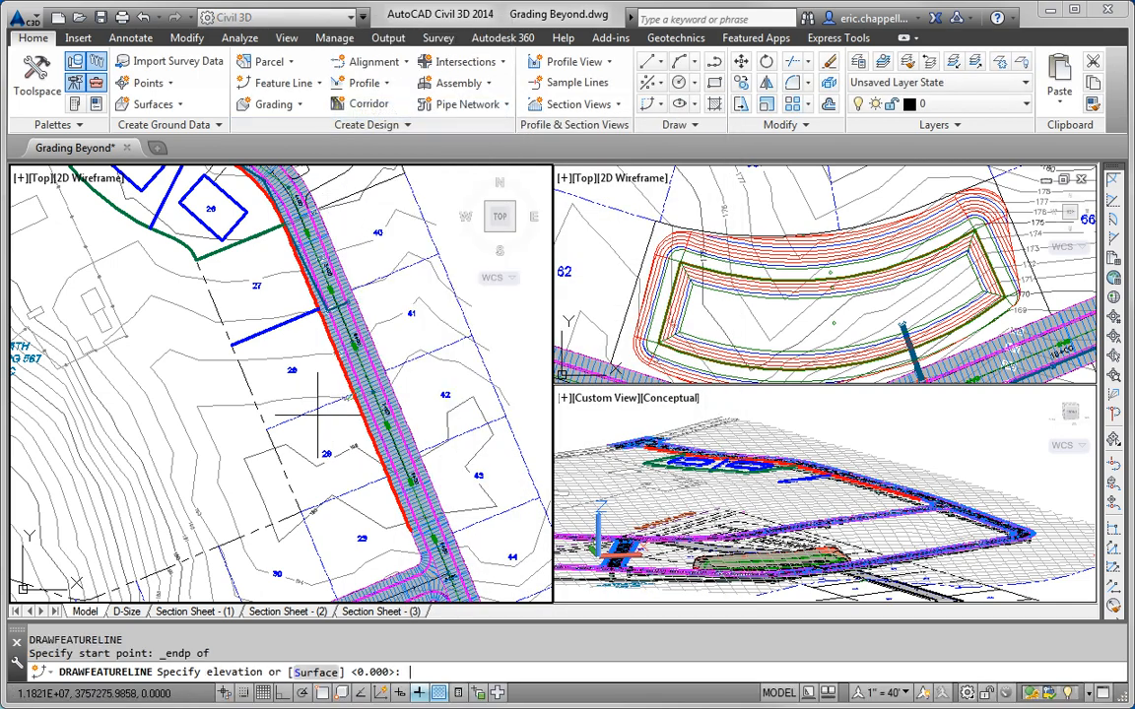
key(Return)
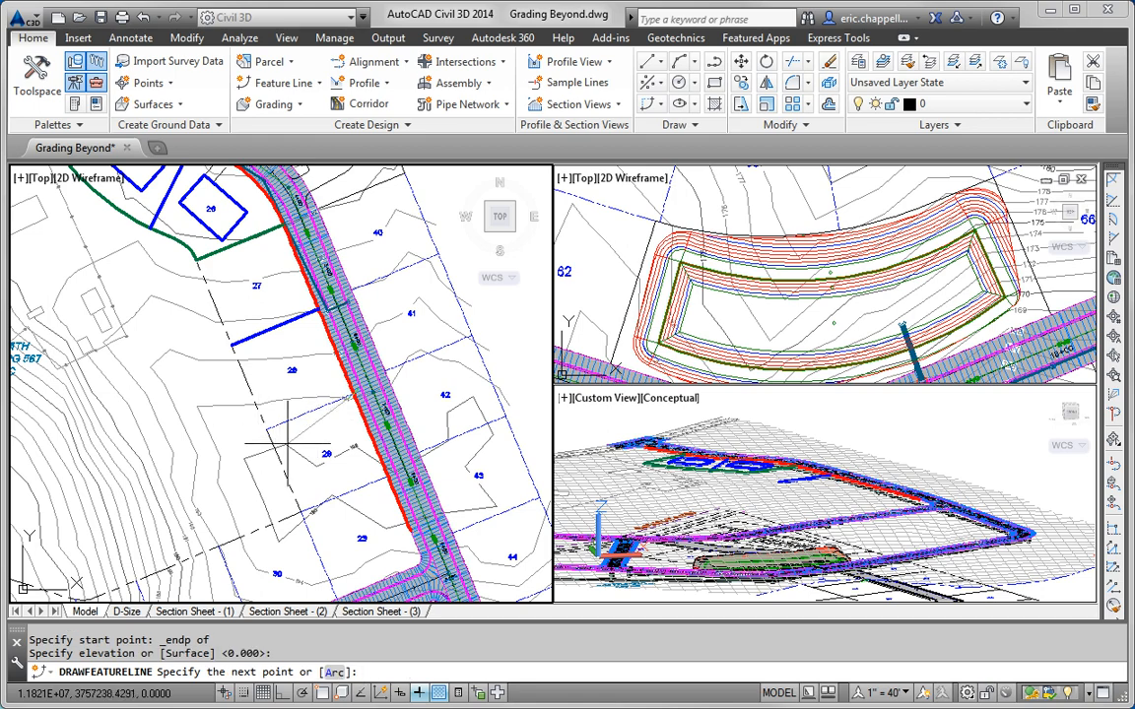
shift+right_click(290, 439)
click(313, 140)
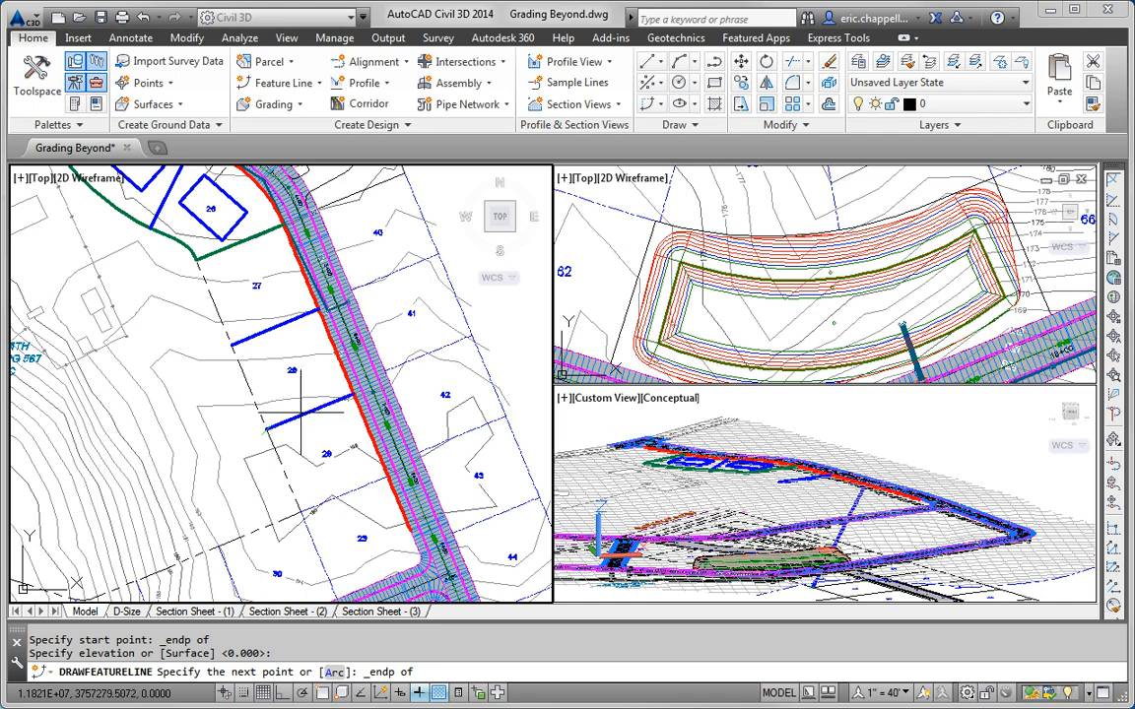
click(268, 427)
click(455, 673)
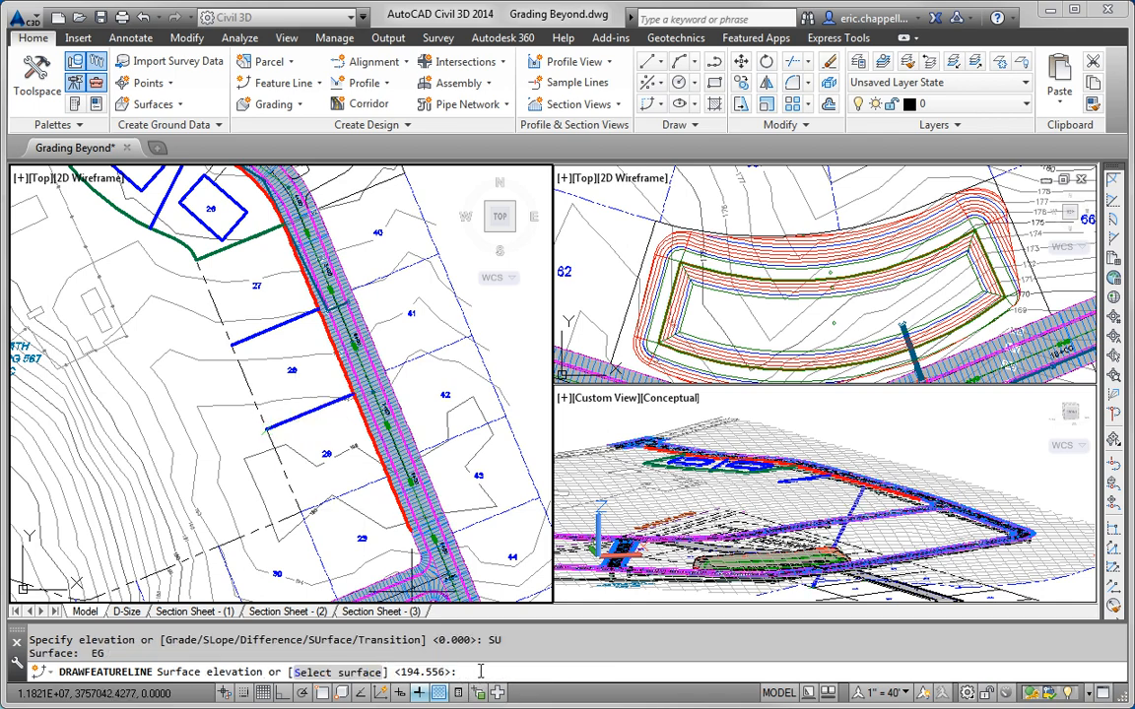
key(Return)
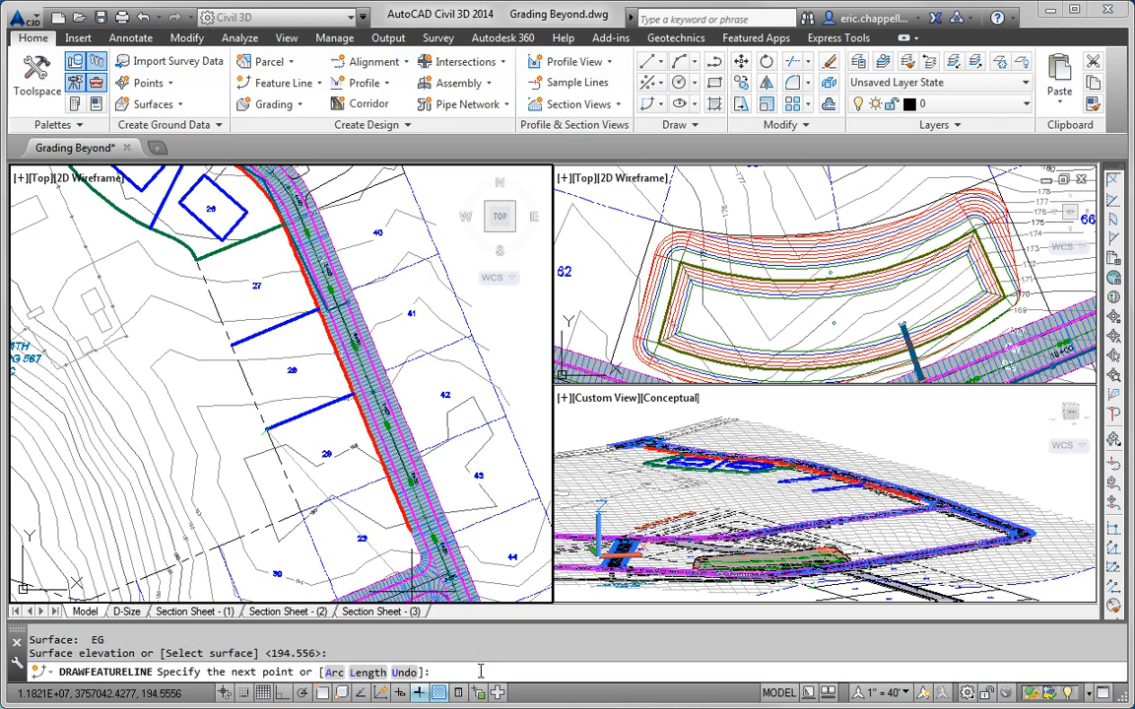
key(Return)
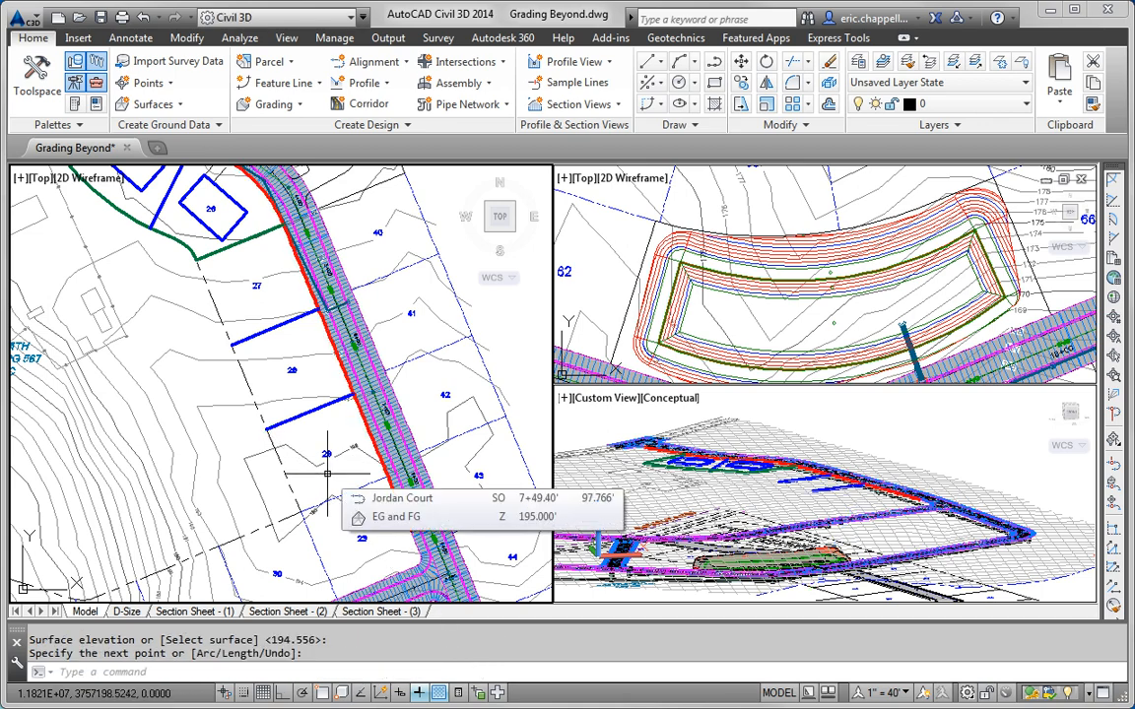
Step: Start another feature line using the Basic Feature Line style
key(Return)
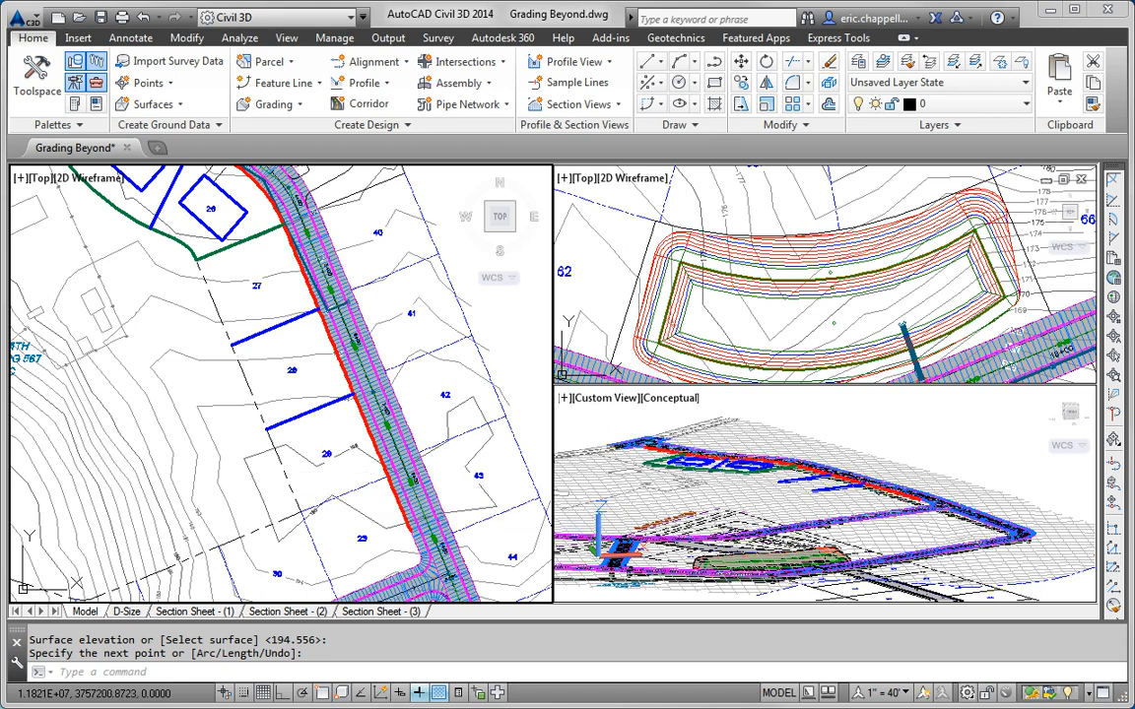
click(569, 282)
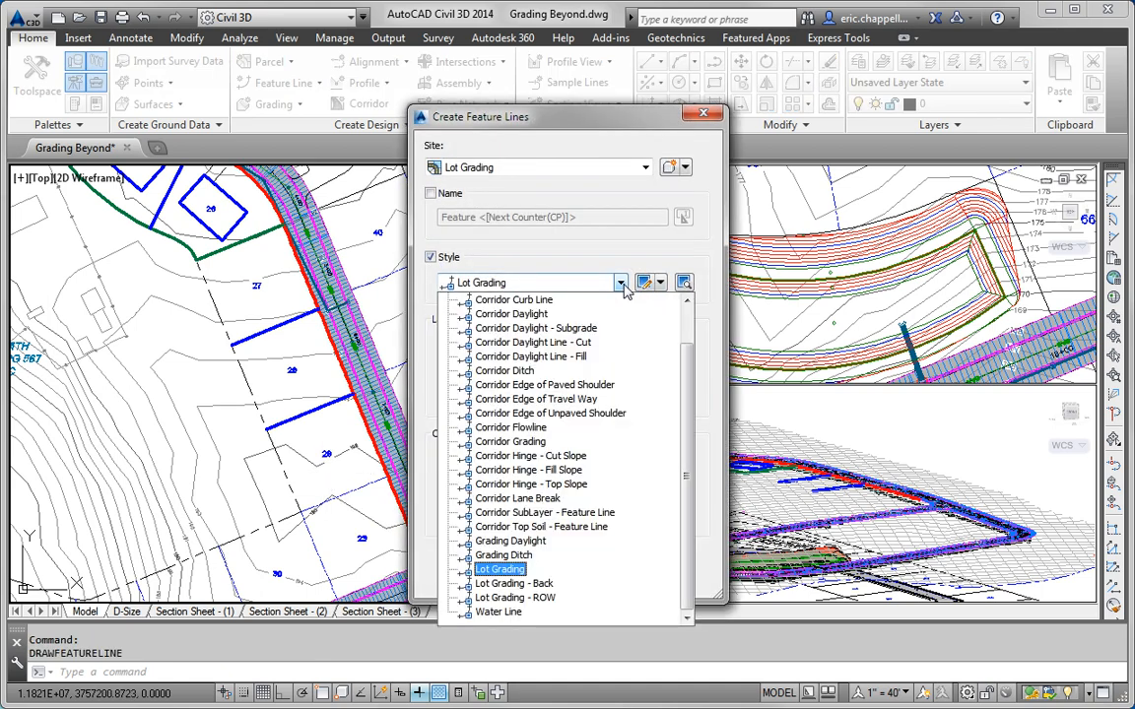
drag(685, 394, 690, 327)
click(513, 313)
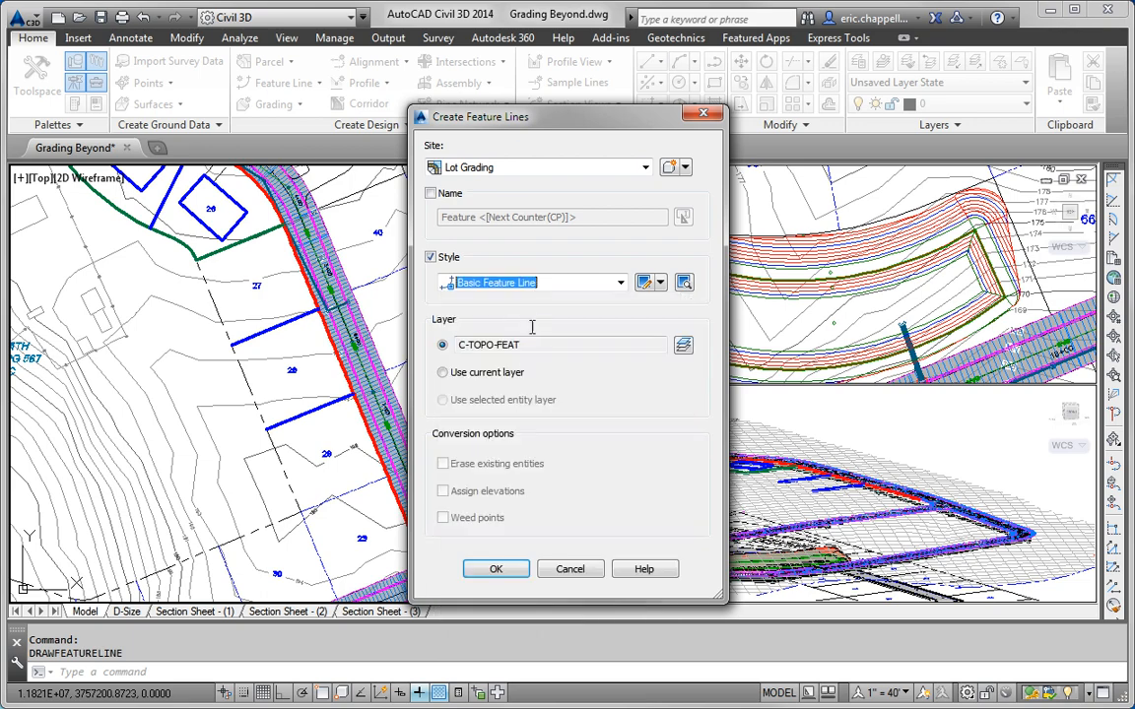
click(497, 568)
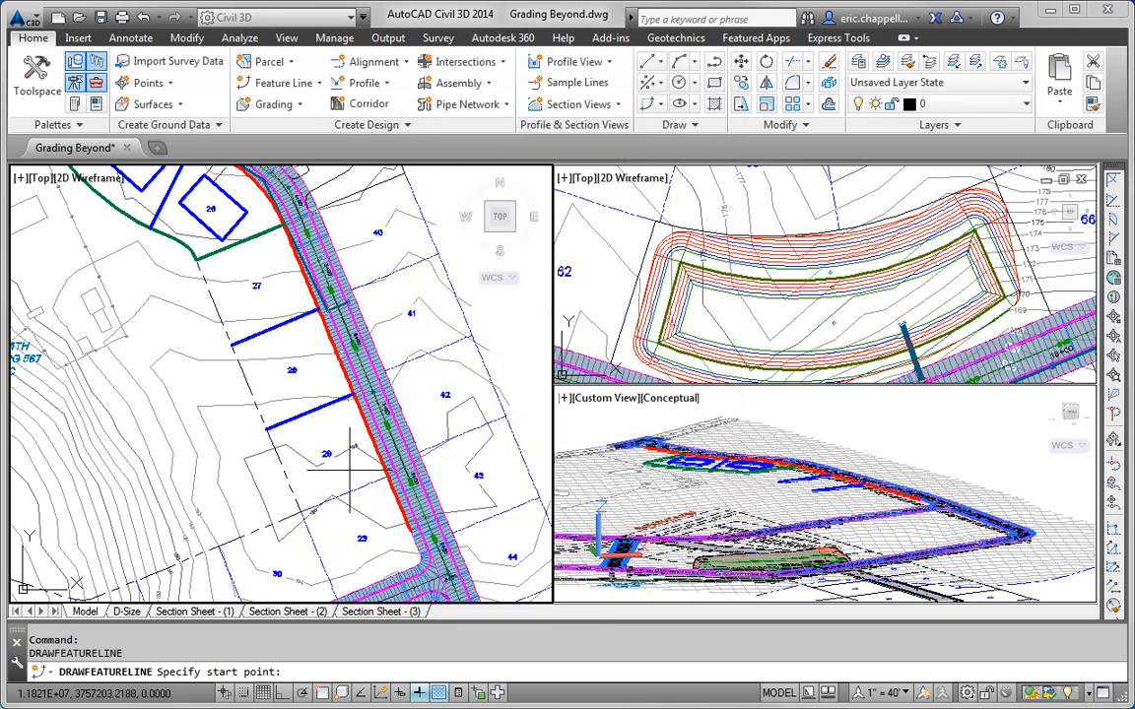
Step: Draw it from the lot line end at elevation 0 to the road edge at EG elevation 195.000
shift+right_click(349, 478)
click(394, 162)
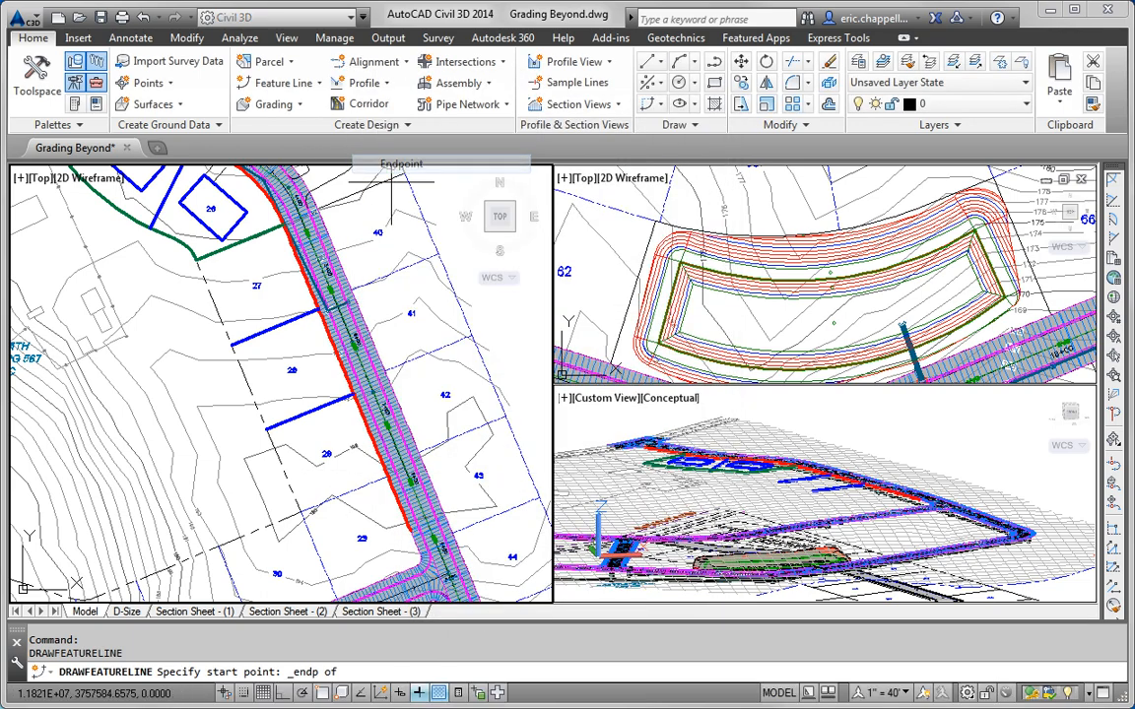
click(361, 498)
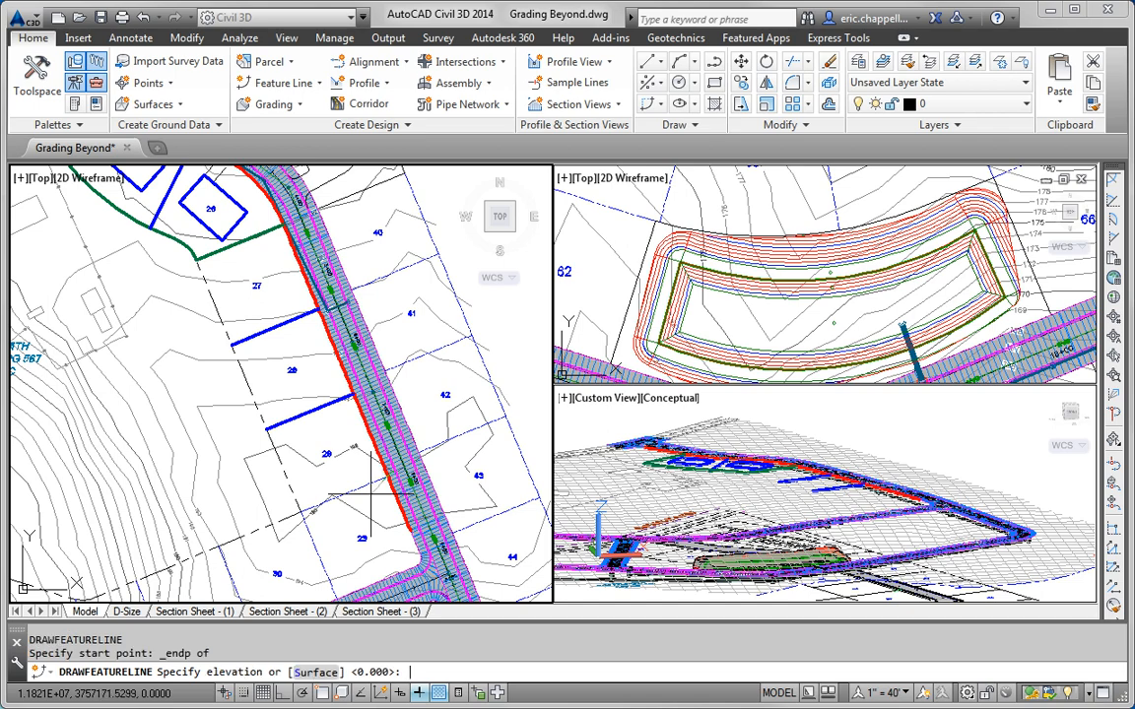
key(Return)
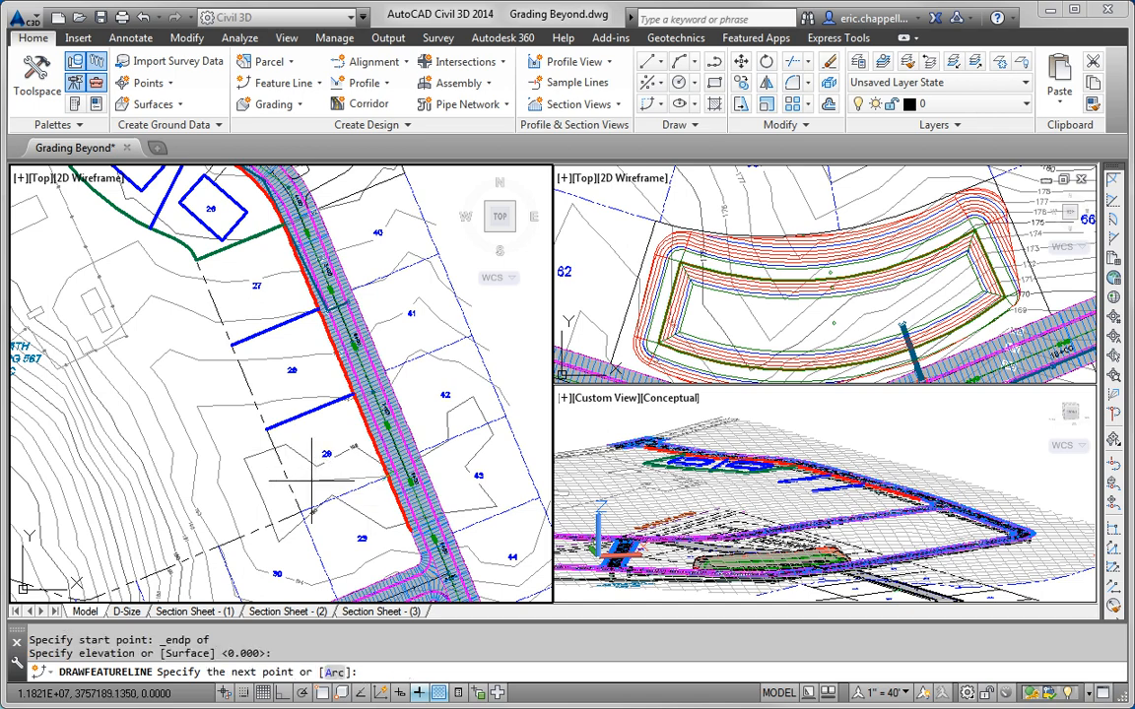
shift+right_click(334, 477)
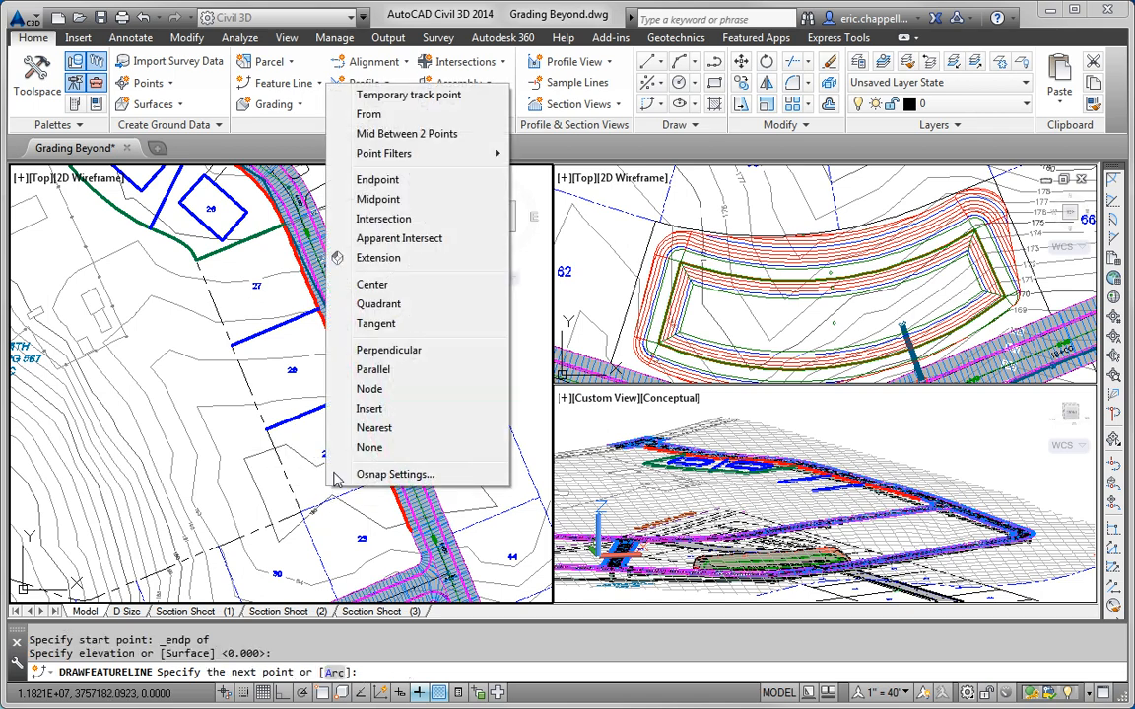
click(394, 180)
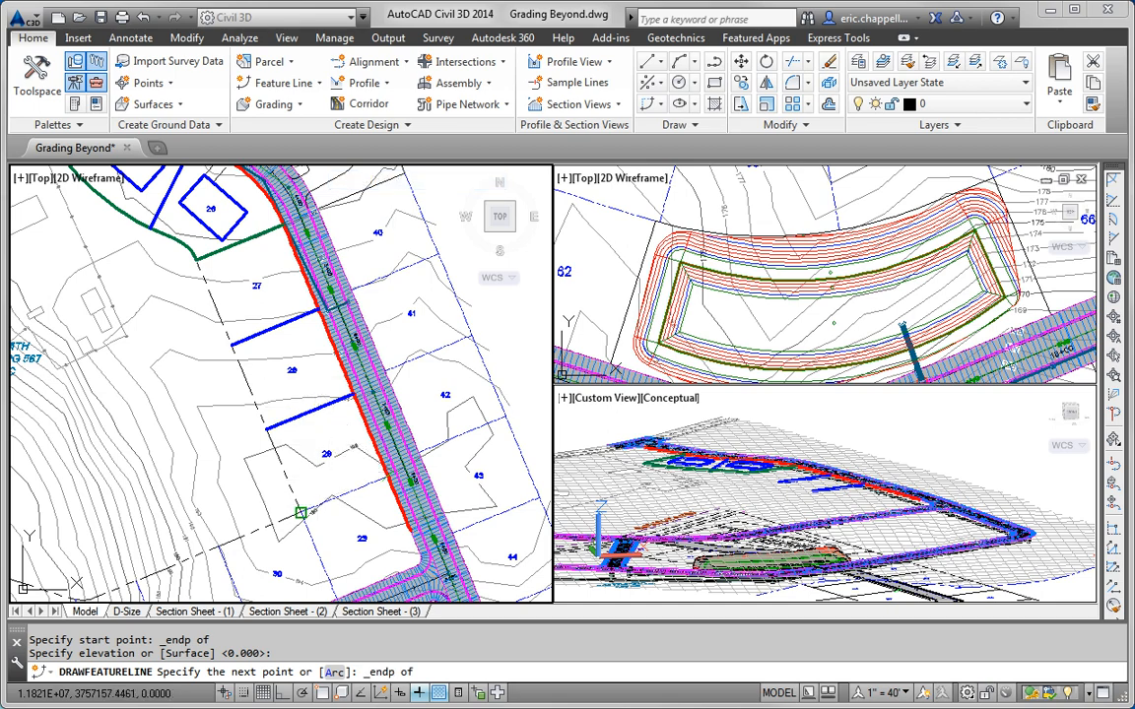
click(301, 512)
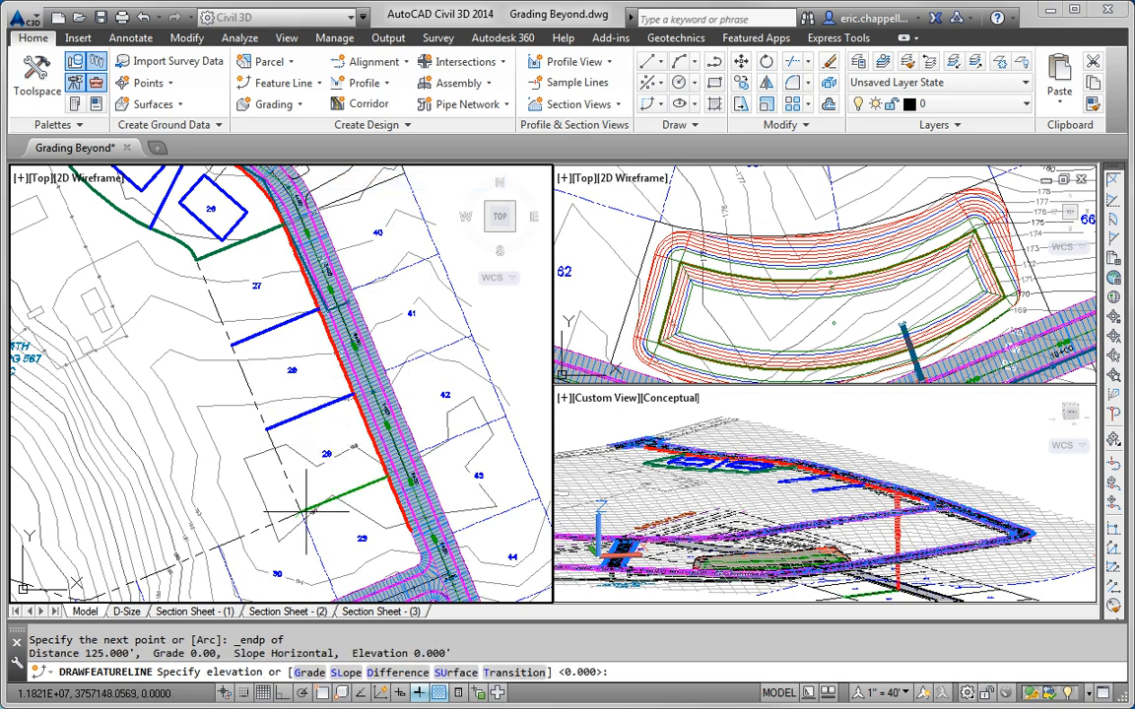
click(457, 673)
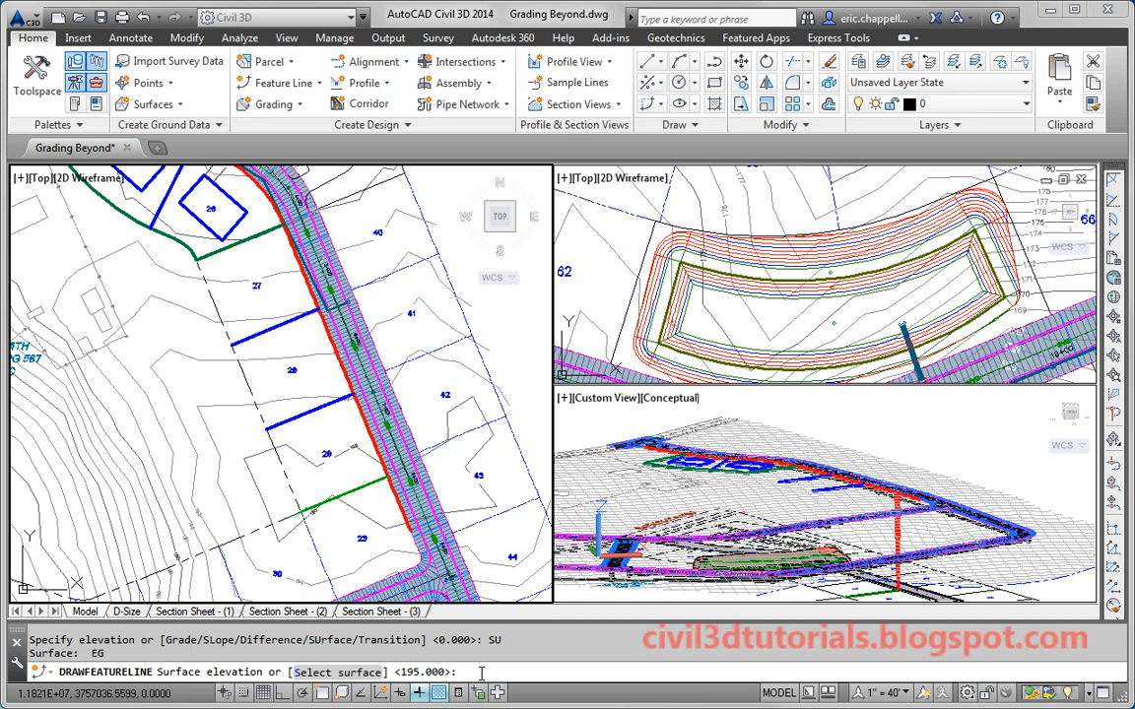
key(Return)
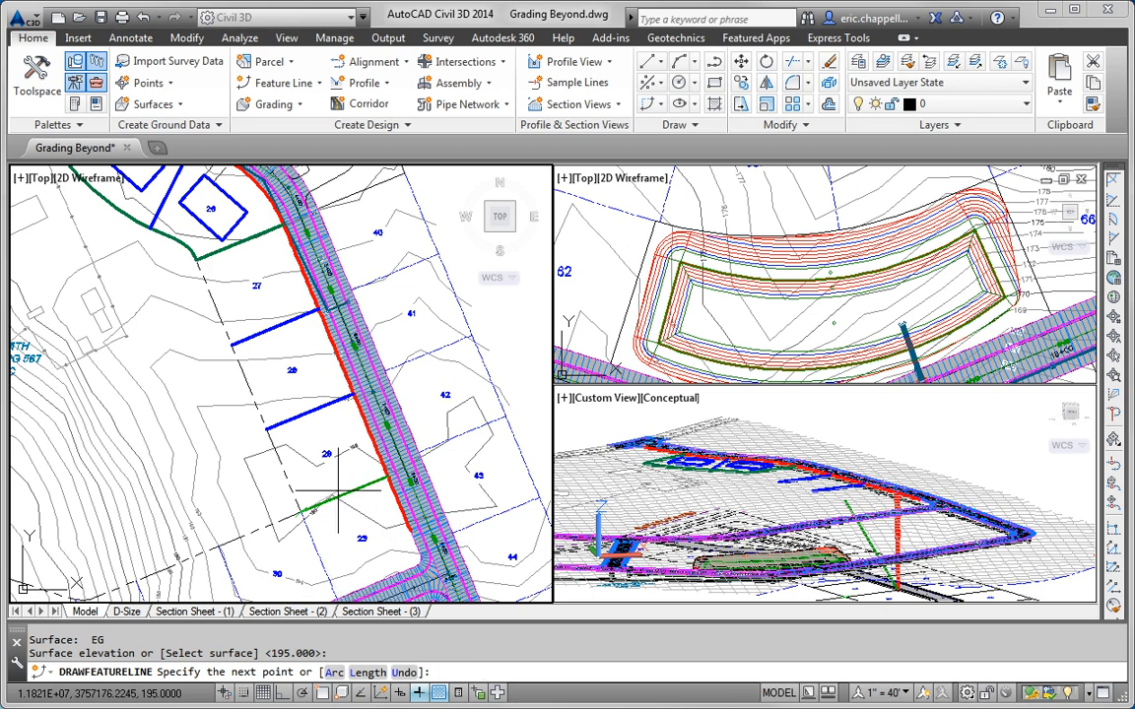
key(Return)
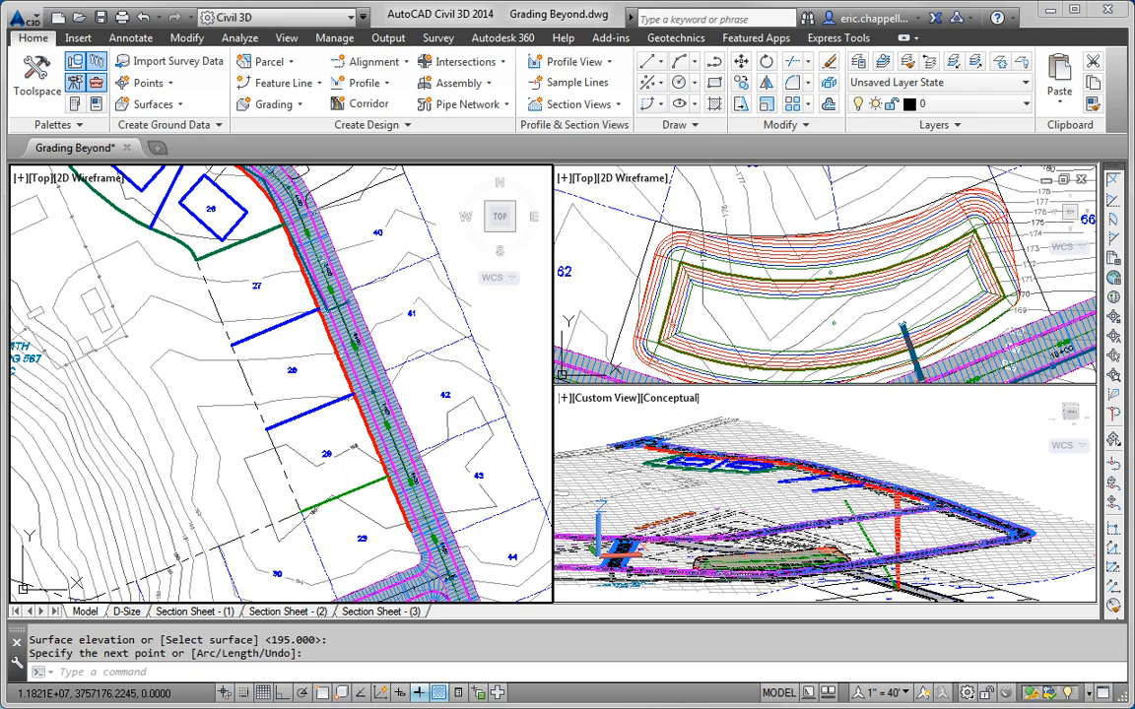
click(343, 494)
right_click(340, 473)
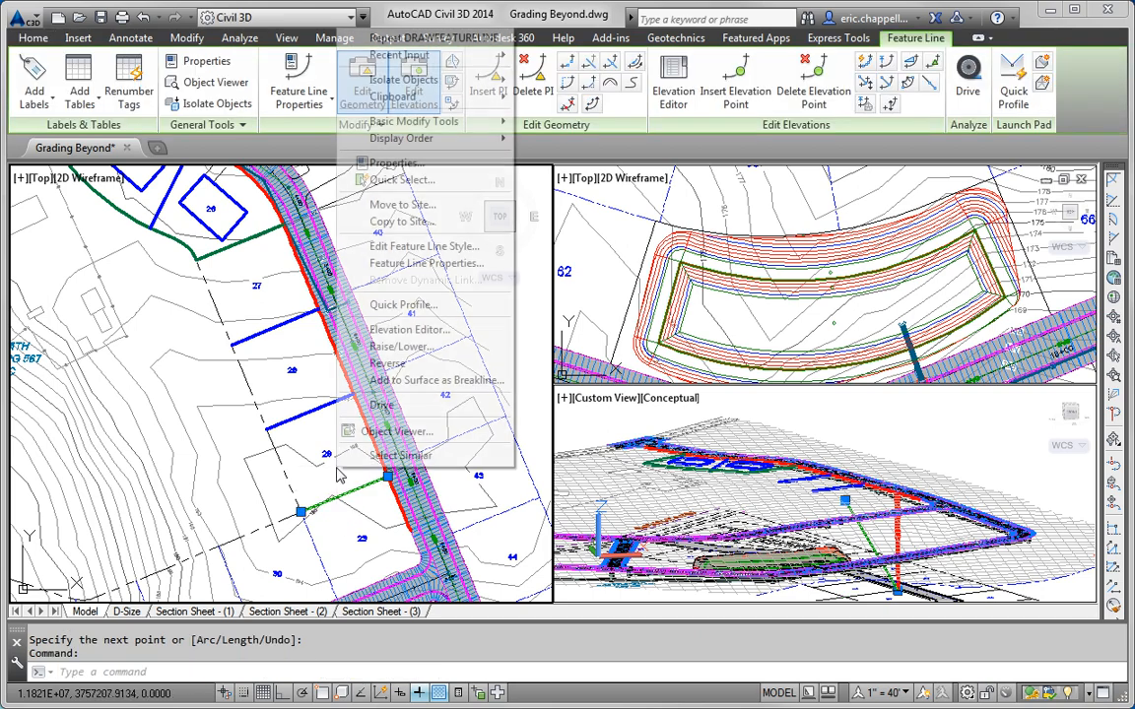
Step: Change the lot 29 feature line's style to Lot Grading in Feature Line Properties
click(409, 264)
click(515, 307)
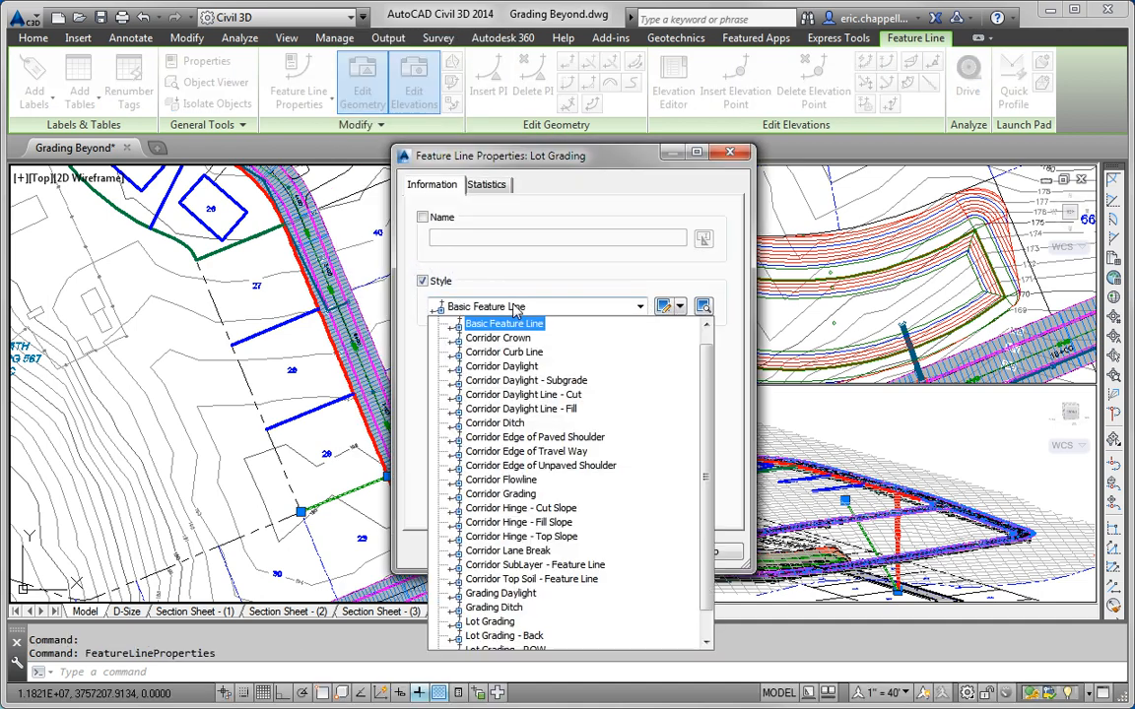
scroll(591, 478, down, 1)
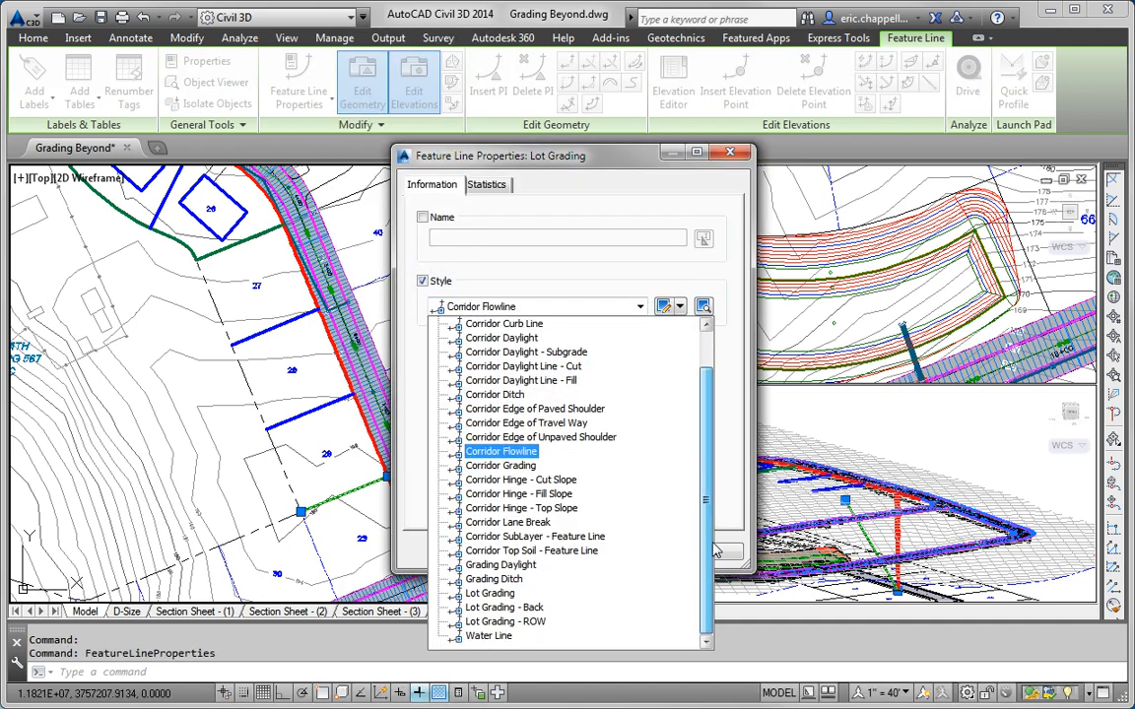
click(501, 596)
click(472, 549)
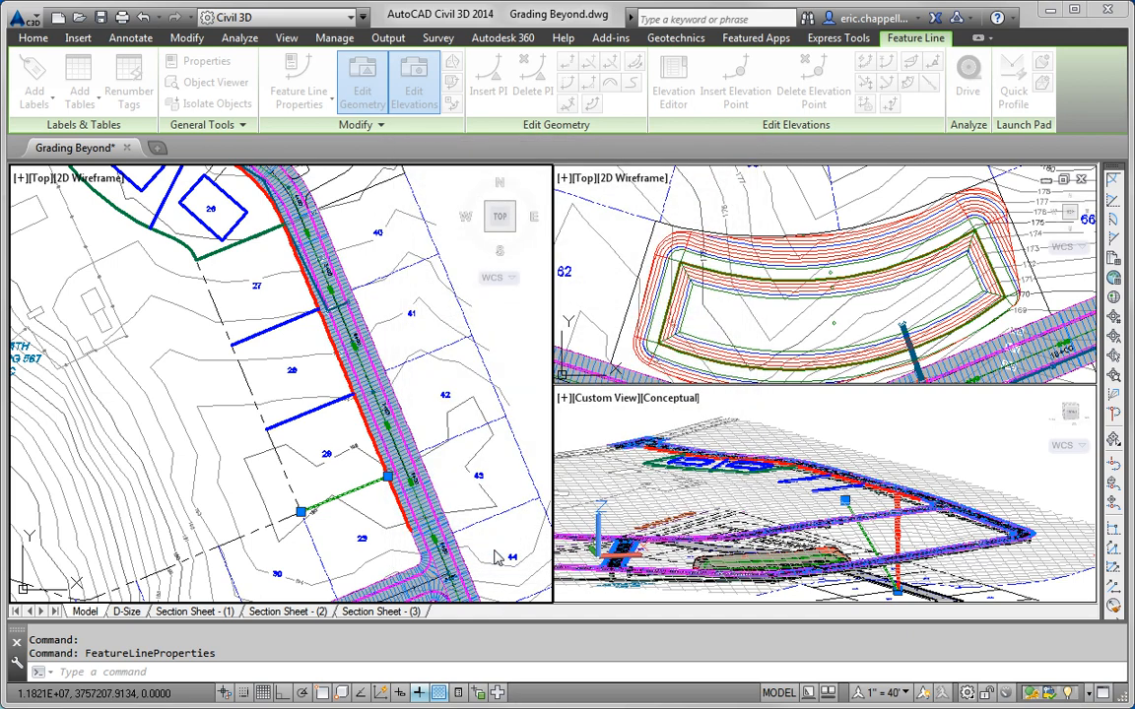
key(Escape)
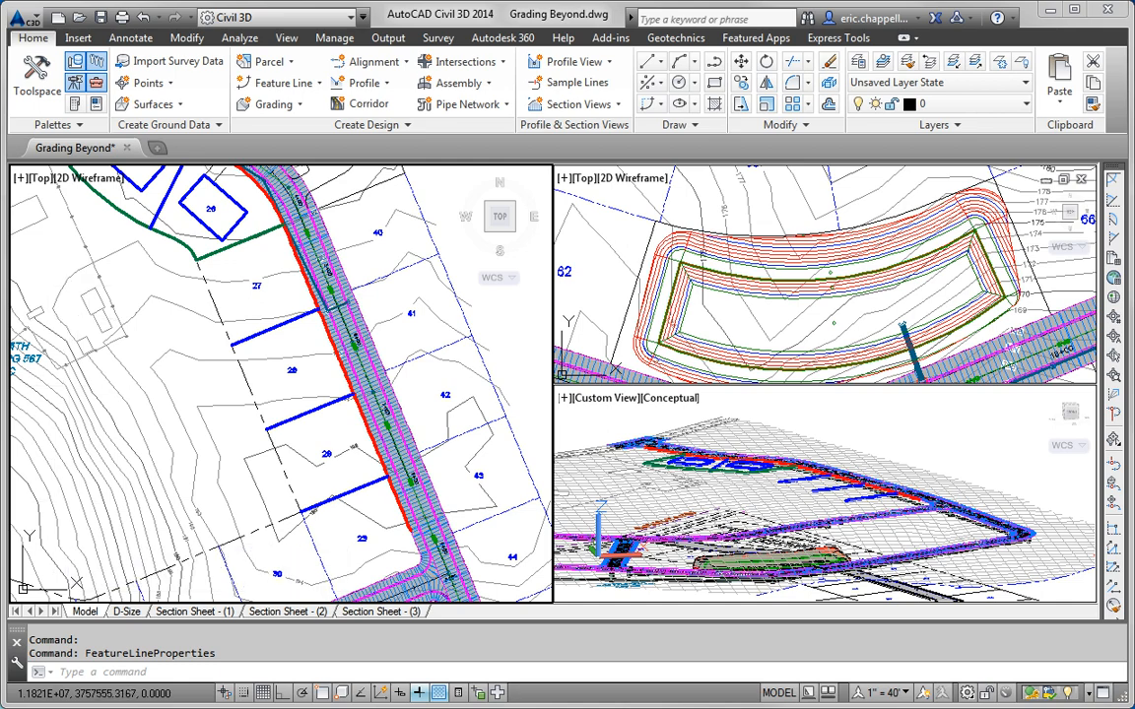
Step: Open the Lot Grading site's feature line properties from the Prospector tree
key(Escape)
key(Escape)
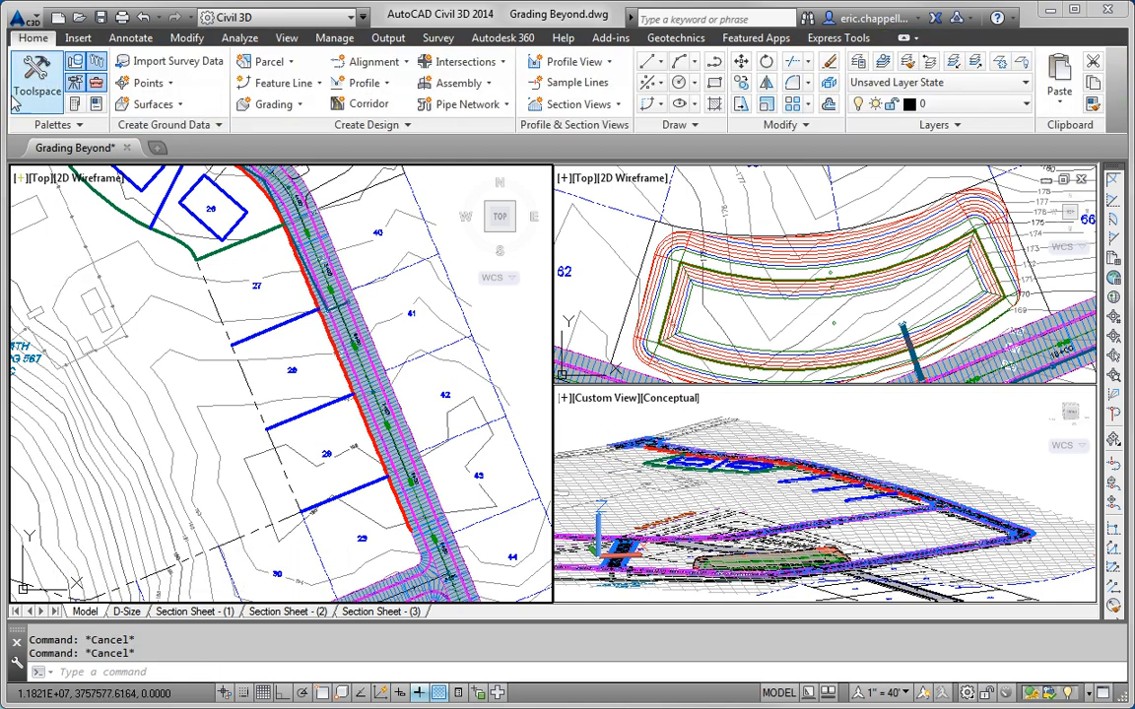
click(48, 98)
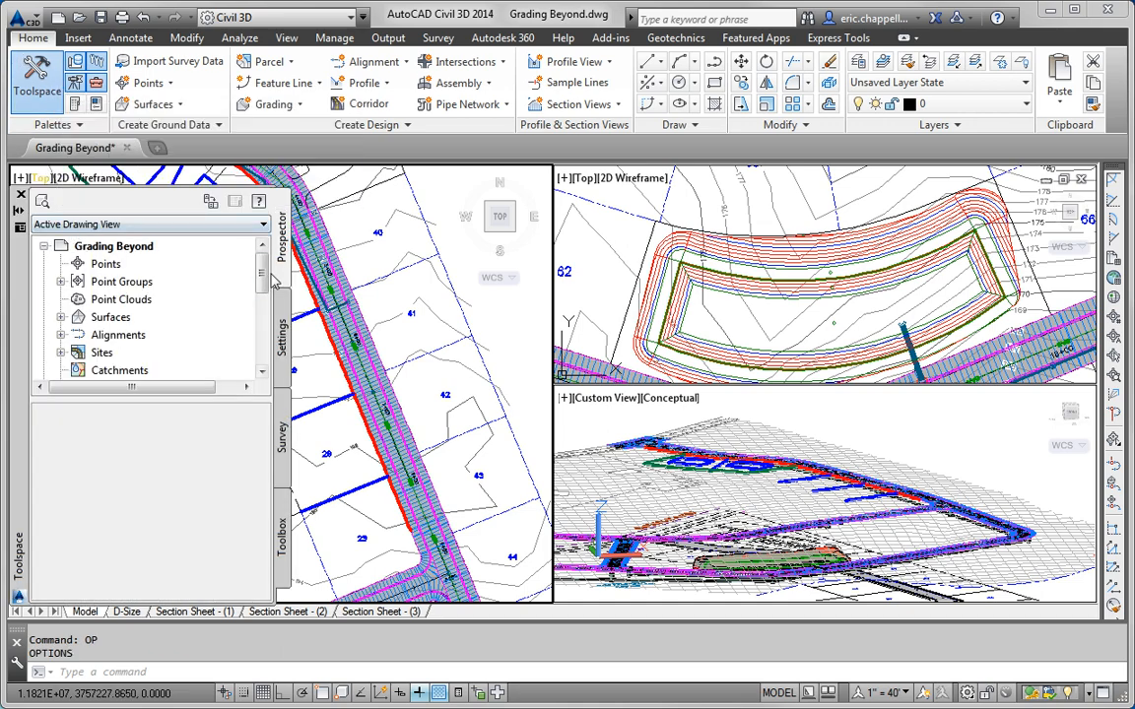
scroll(74, 295, down, 3)
click(60, 299)
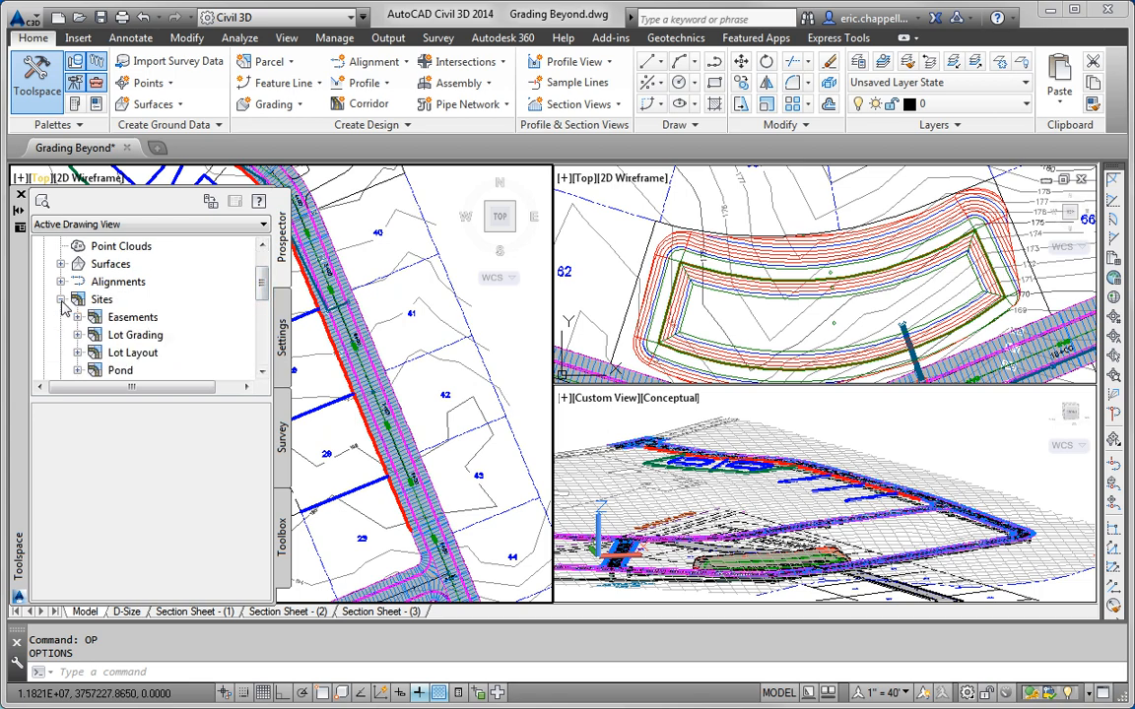
click(78, 335)
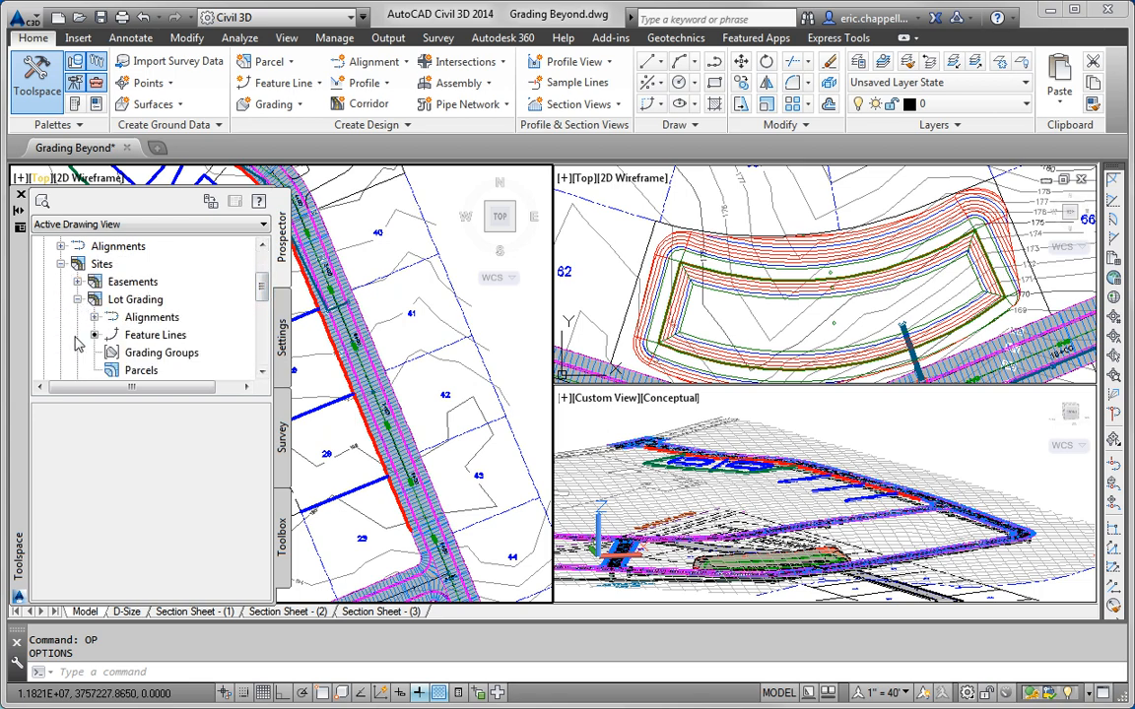
right_click(188, 336)
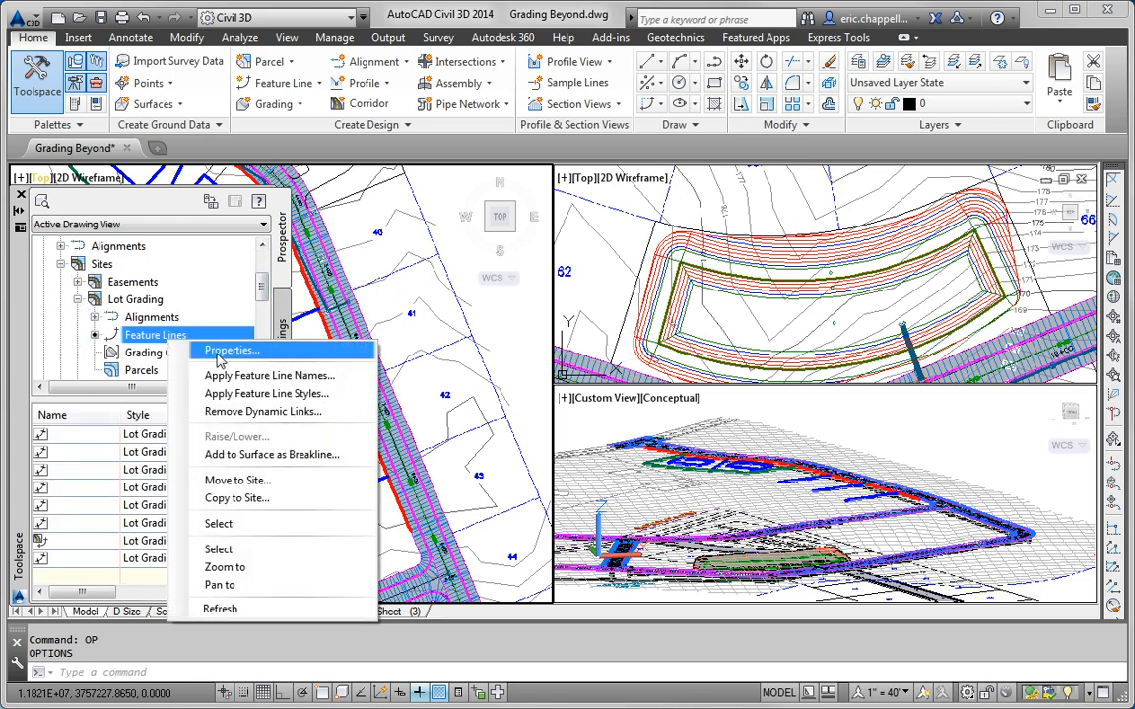
click(221, 353)
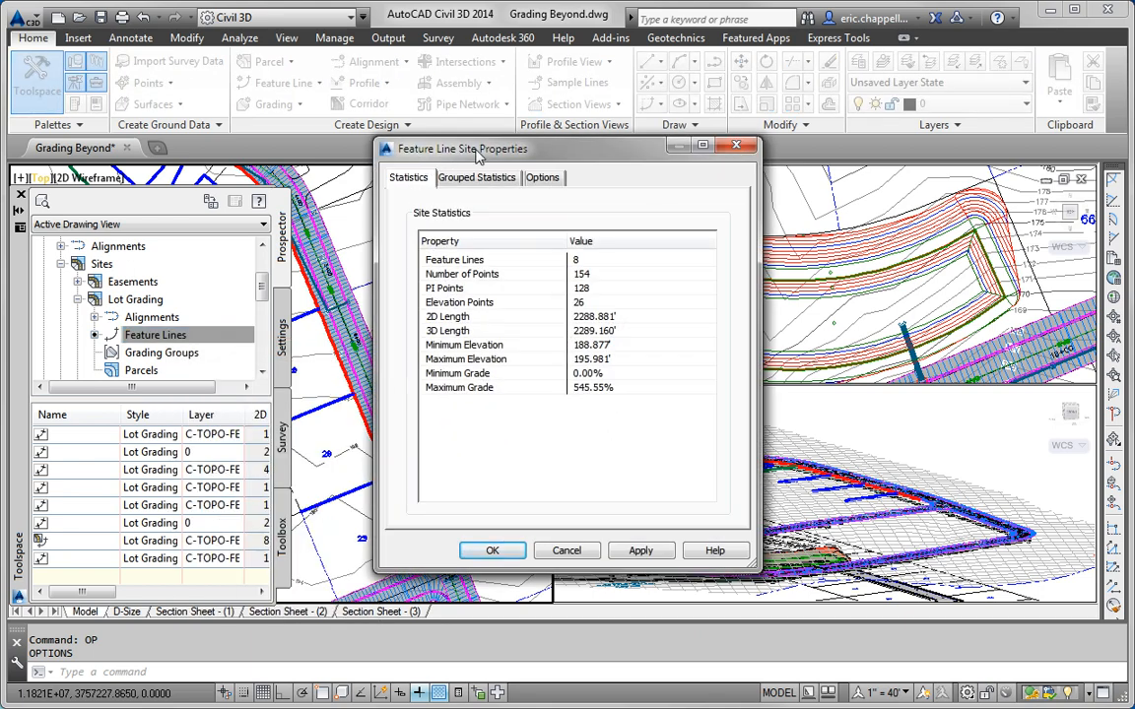
Step: Order split-point priority as Basic Feature Line, ROW, Back, Lot Grading, then confirm
click(541, 179)
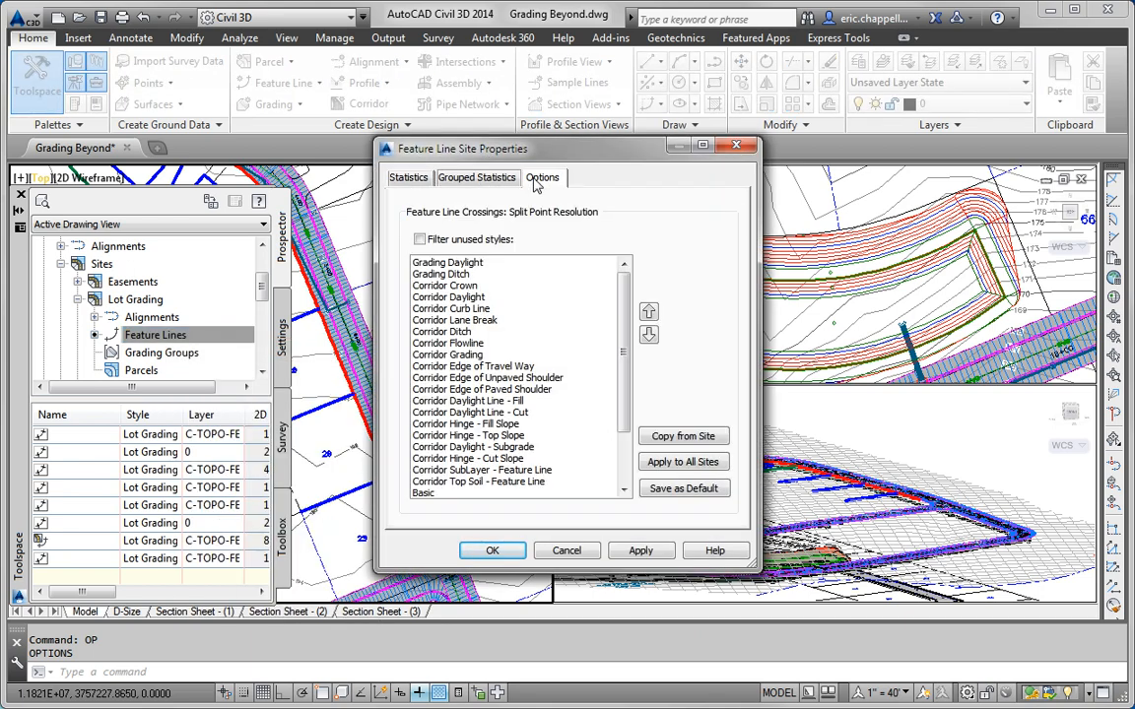
drag(491, 148, 356, 155)
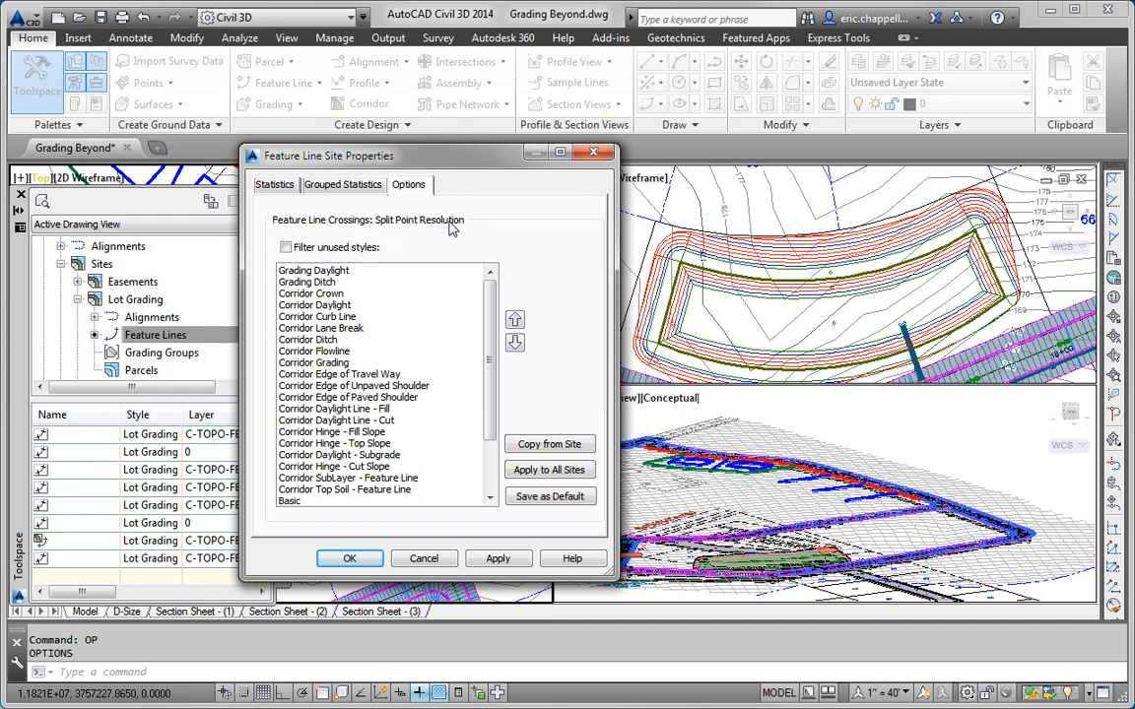
click(287, 249)
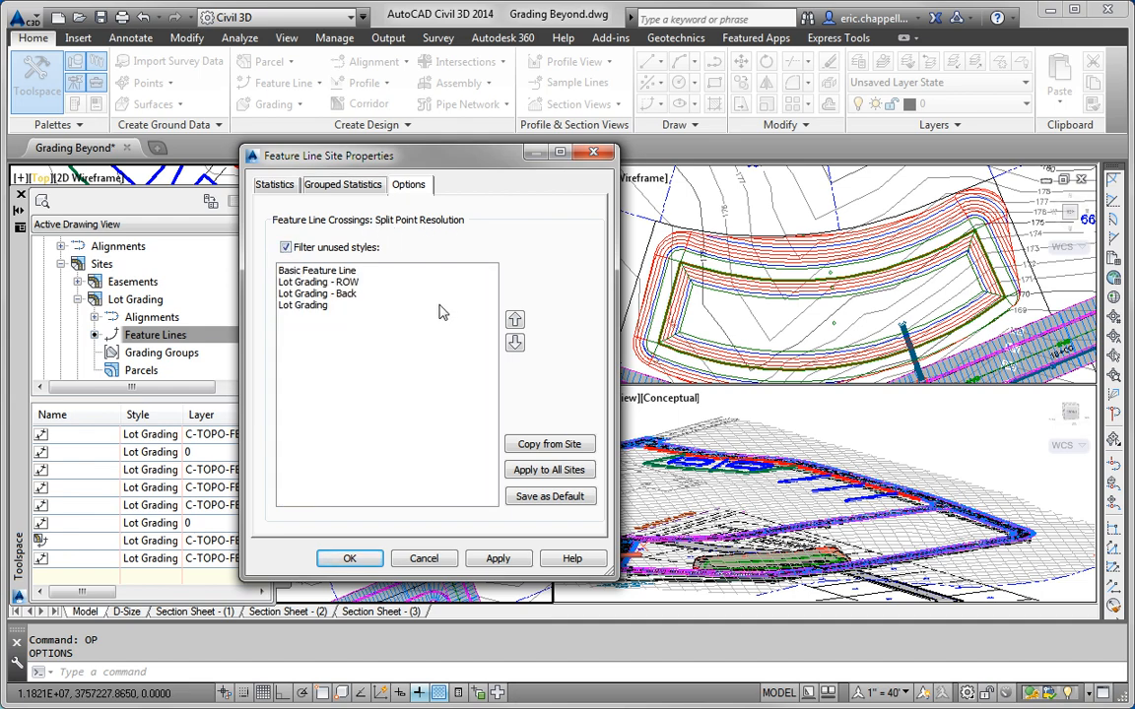
click(297, 304)
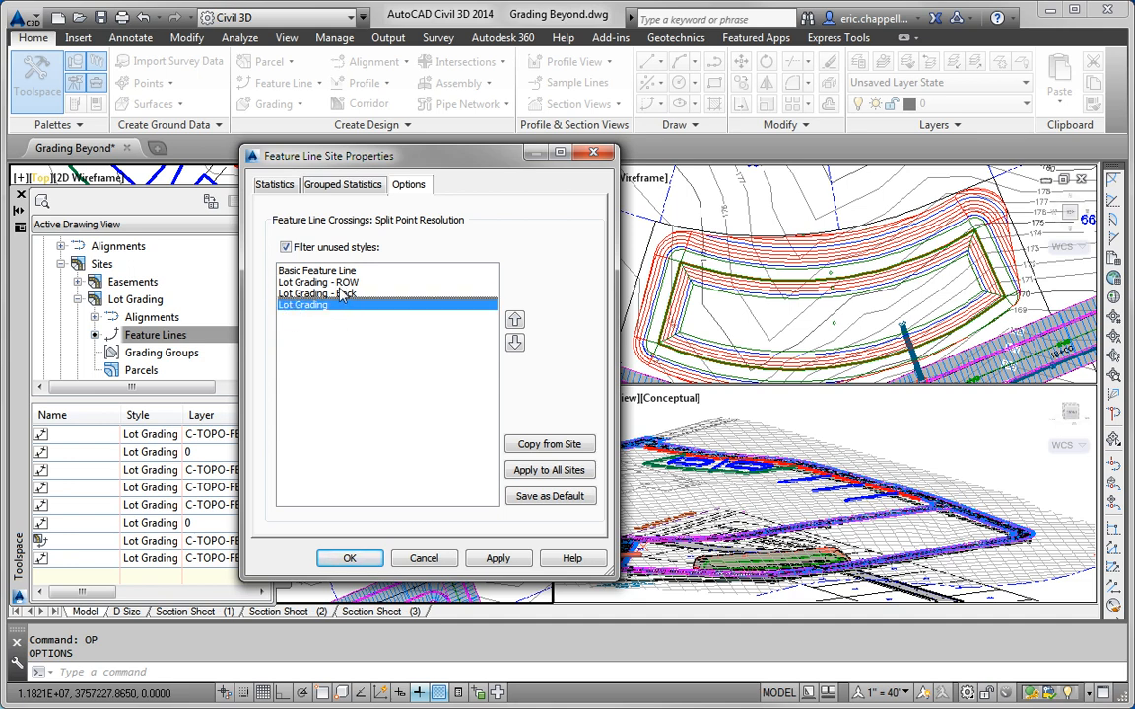
click(312, 282)
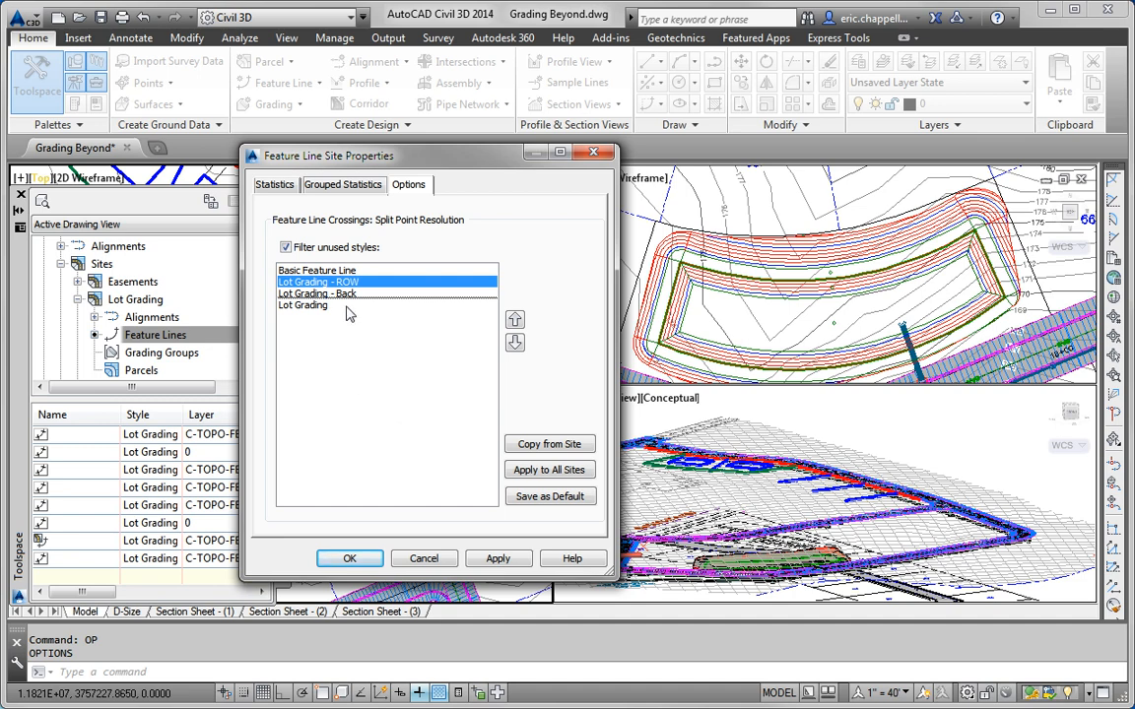
click(314, 270)
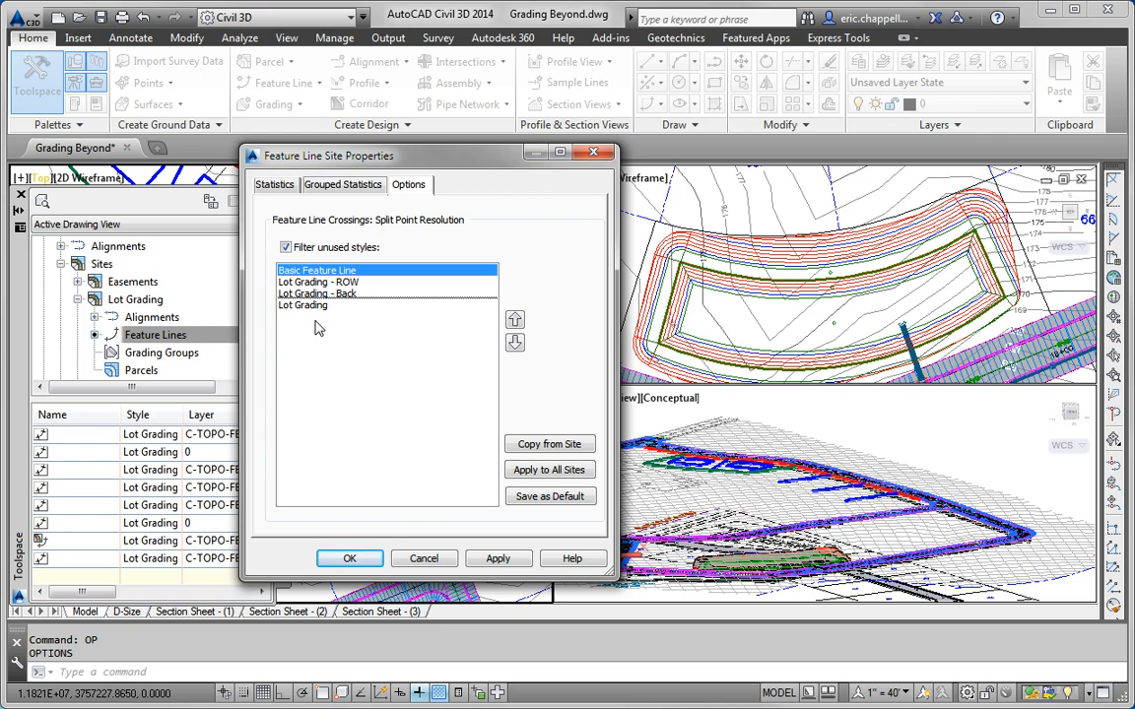
click(349, 559)
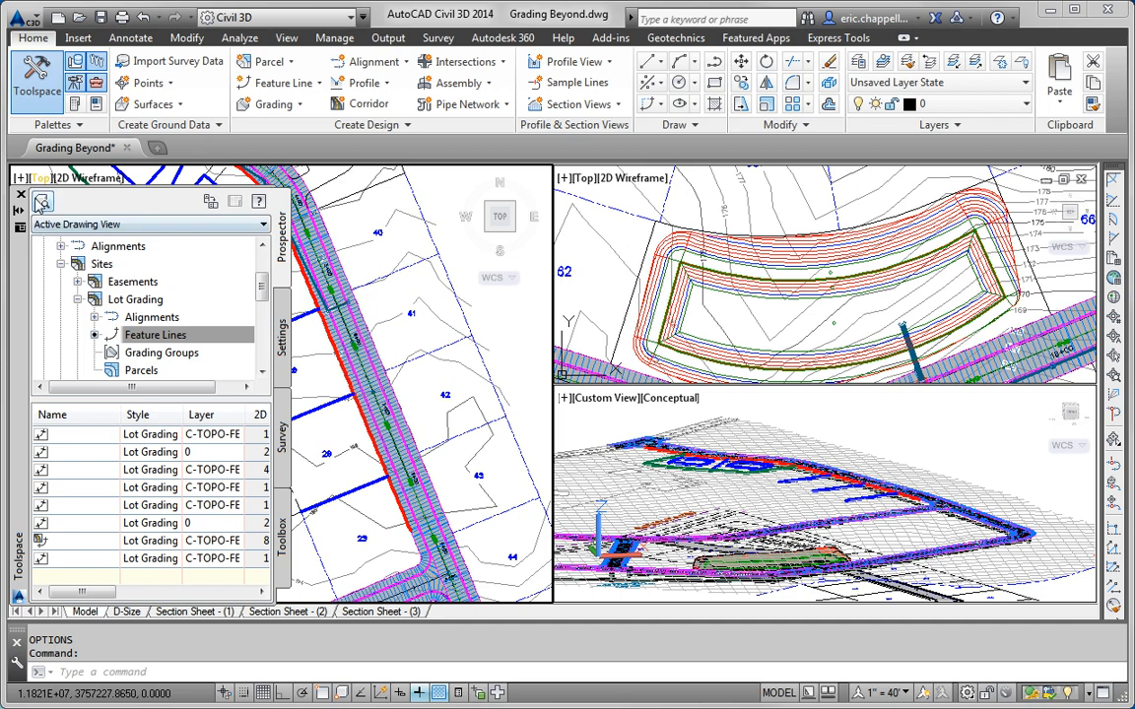
Step: Close Toolspace and start a new feature line using the Lot Grading - Back style
click(20, 194)
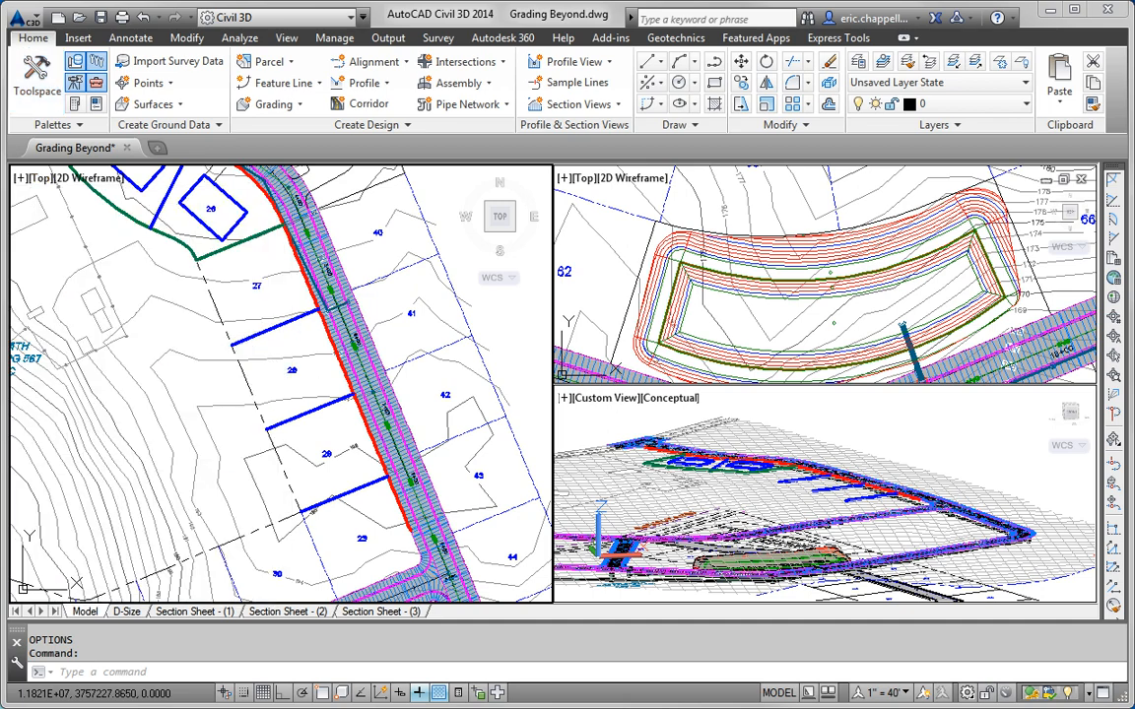
click(273, 347)
click(273, 348)
middle_drag(271, 352, 307, 342)
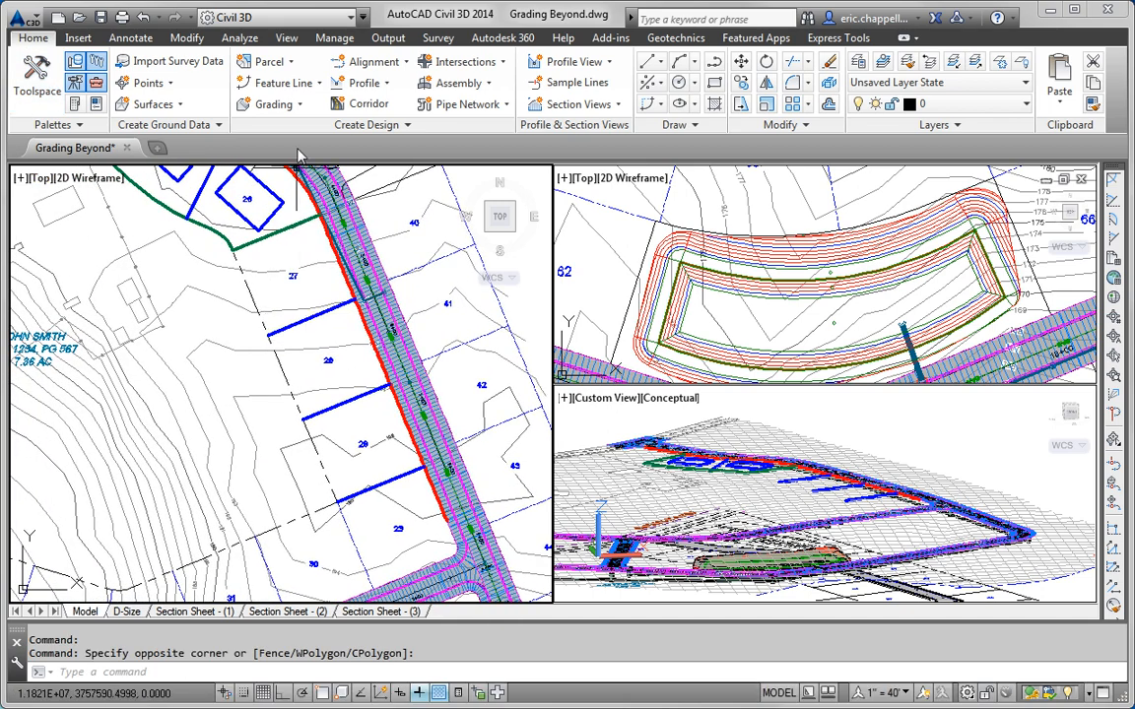
click(304, 89)
click(323, 113)
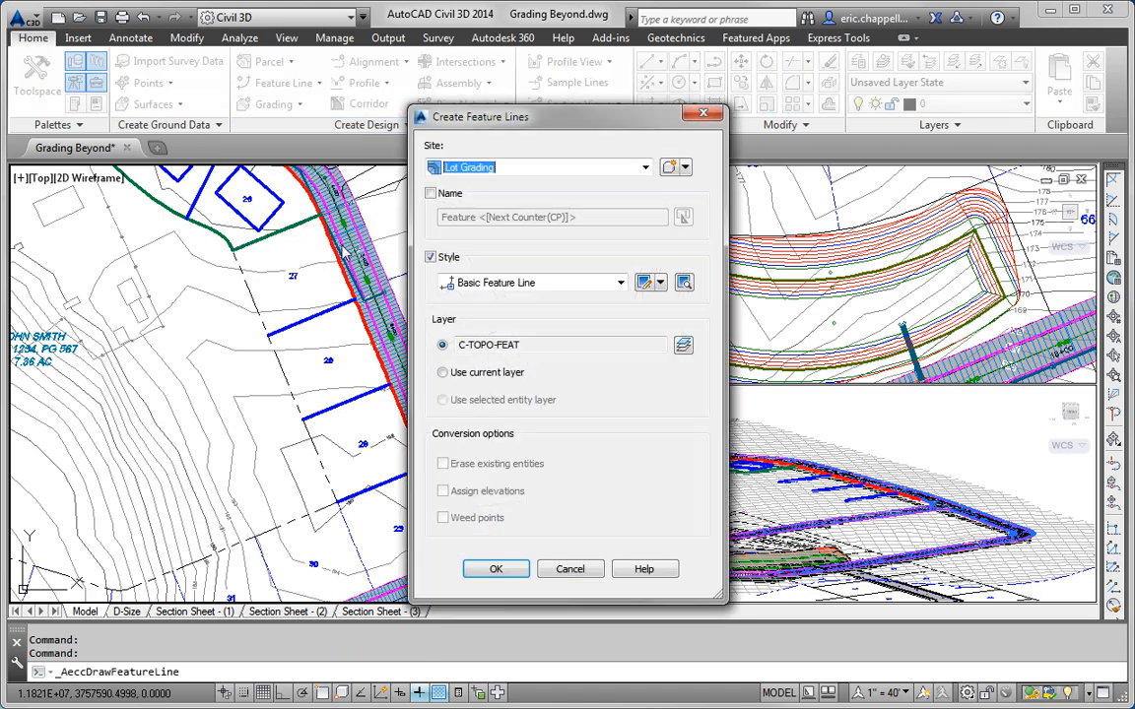
click(533, 283)
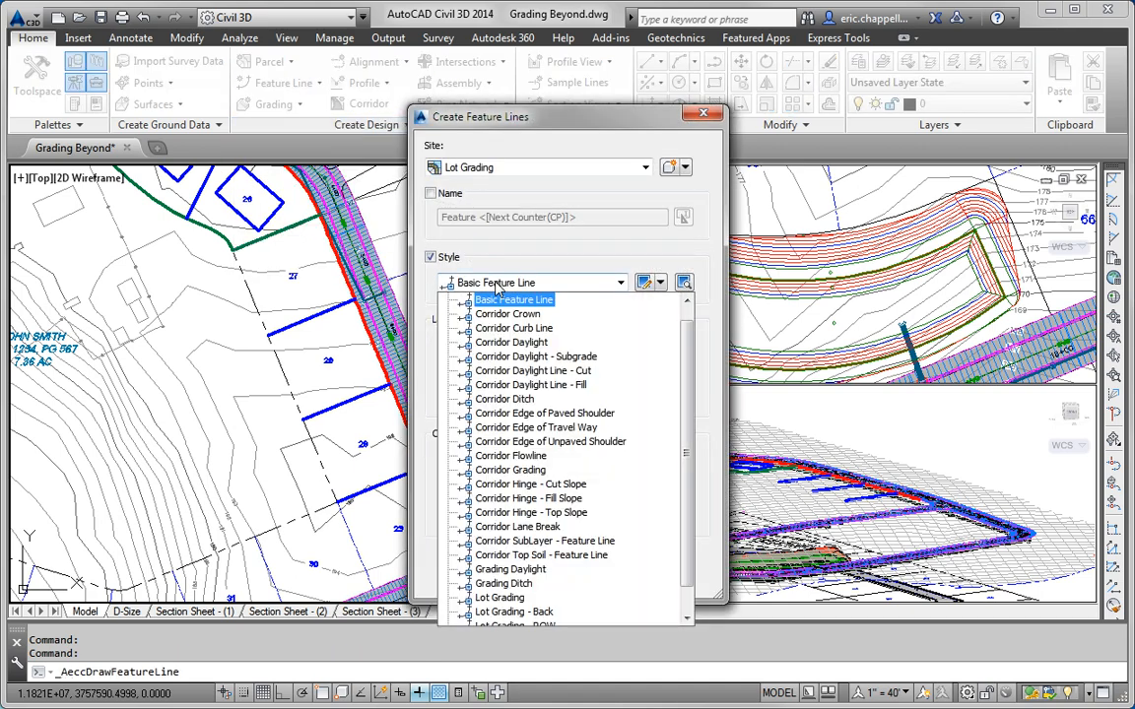
scroll(670, 425, down, 1)
click(552, 585)
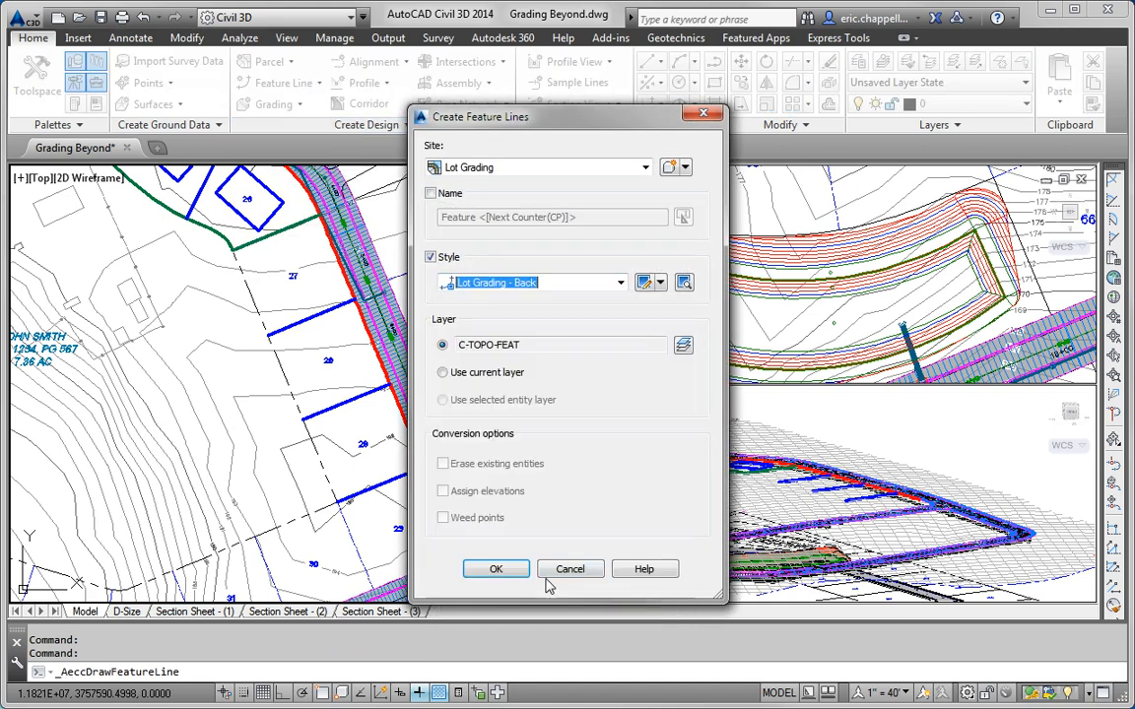
click(496, 569)
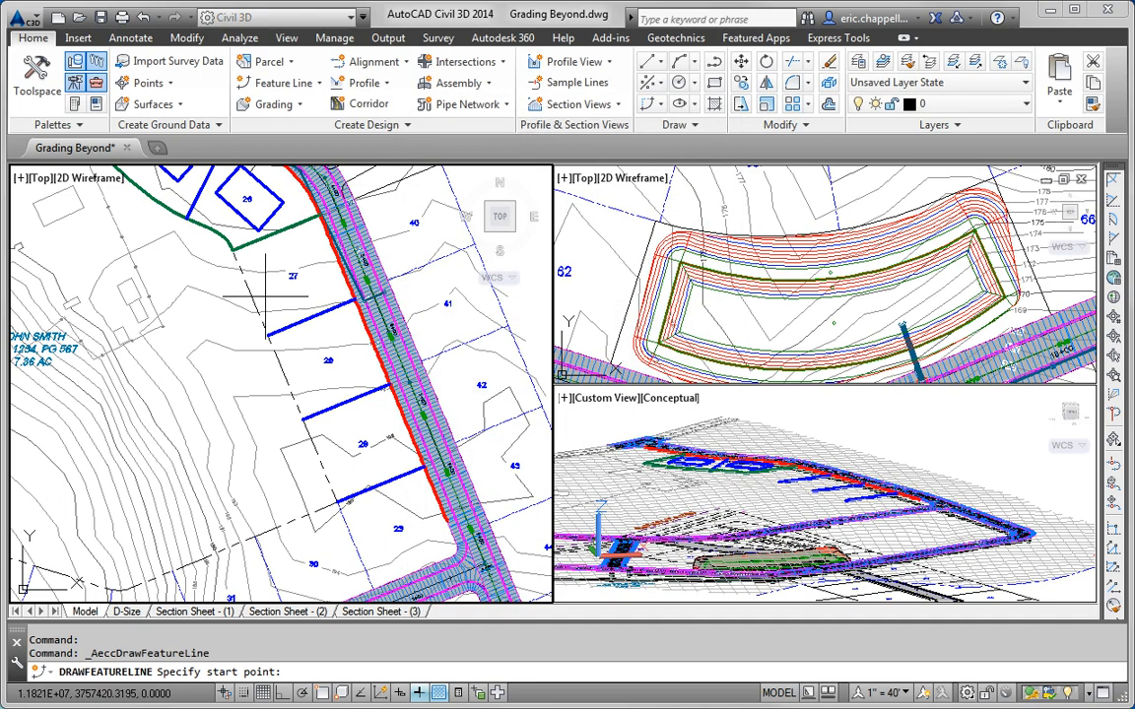
Step: Draw it between lot-line endpoints with EG surface elevations 190.499 and 195.000
shift+right_click(237, 272)
click(278, 369)
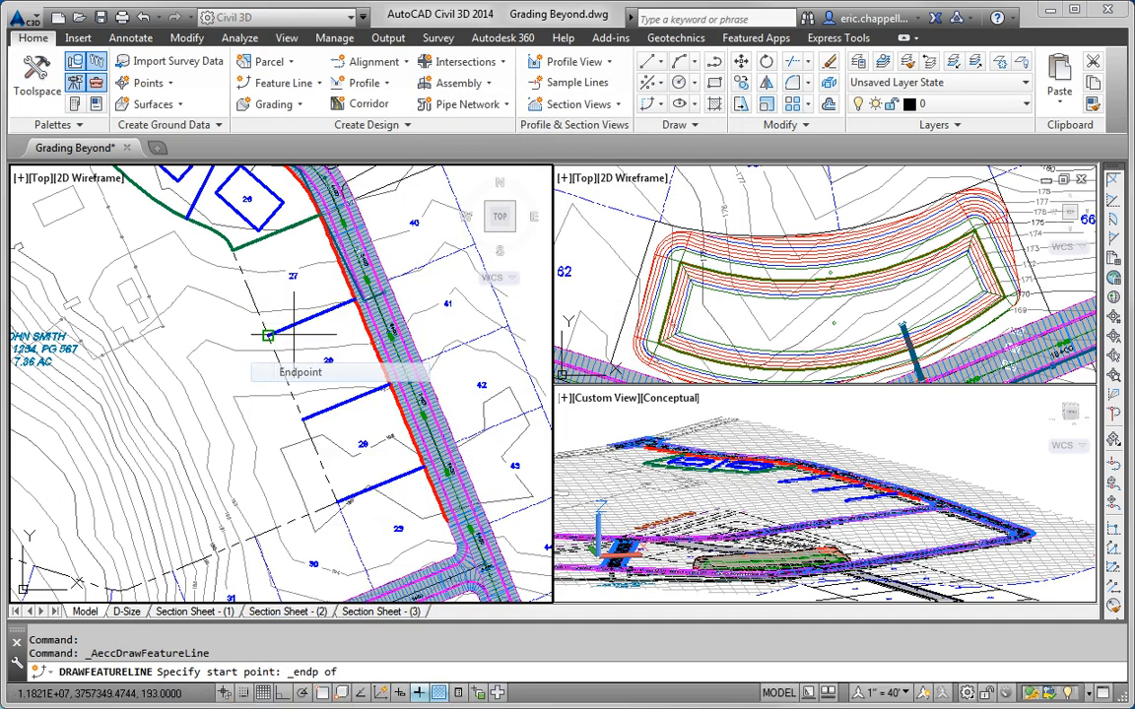
click(240, 259)
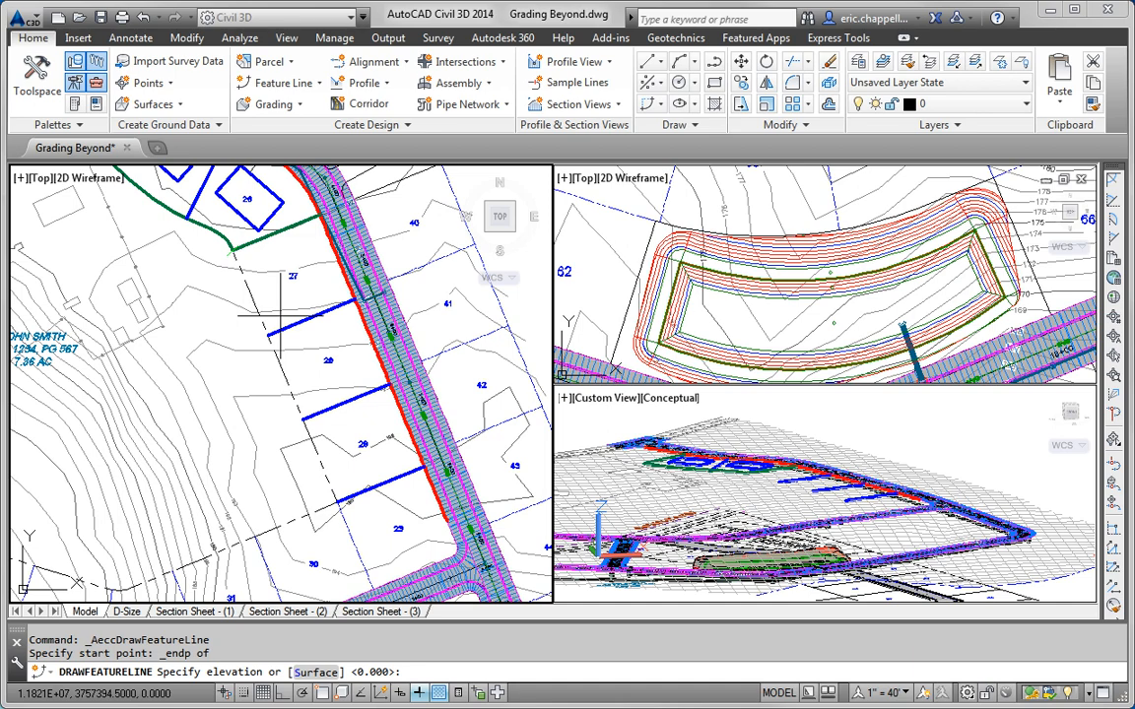
click(323, 674)
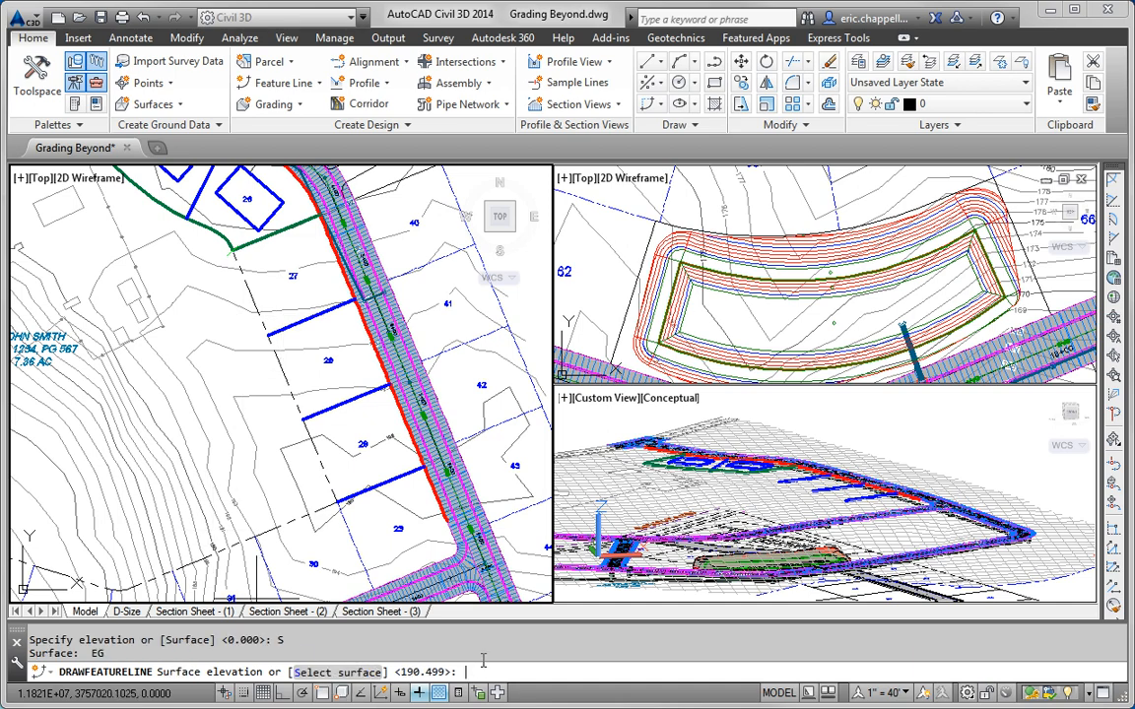
key(Return)
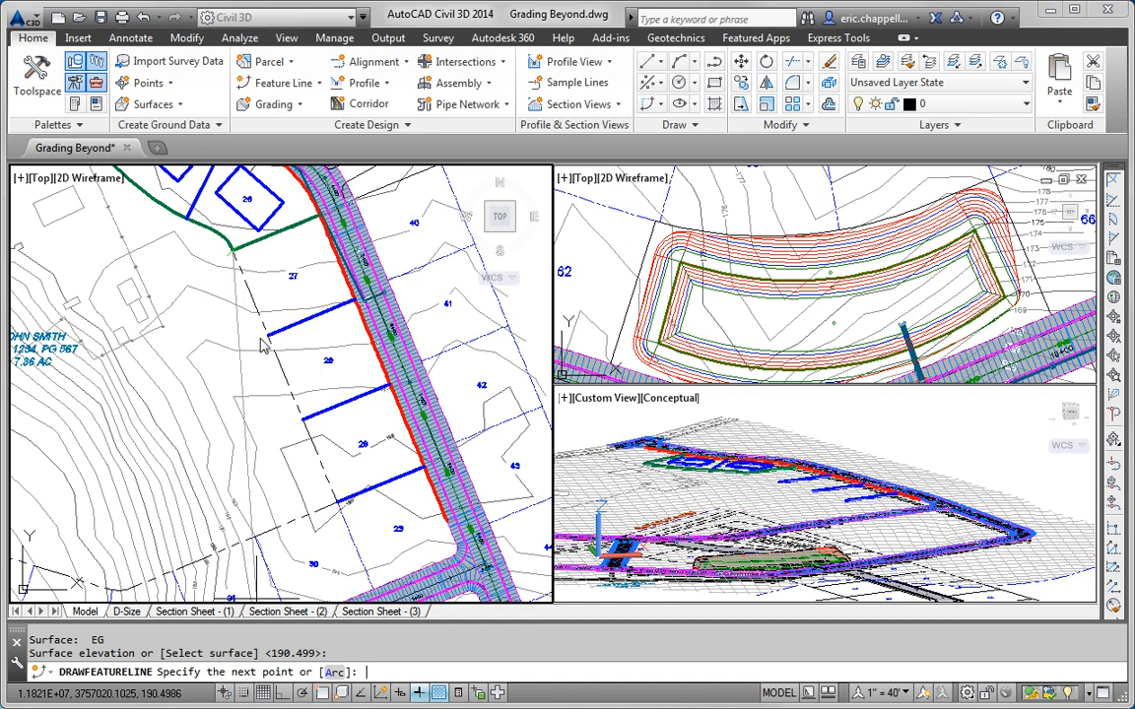
shift+right_click(277, 435)
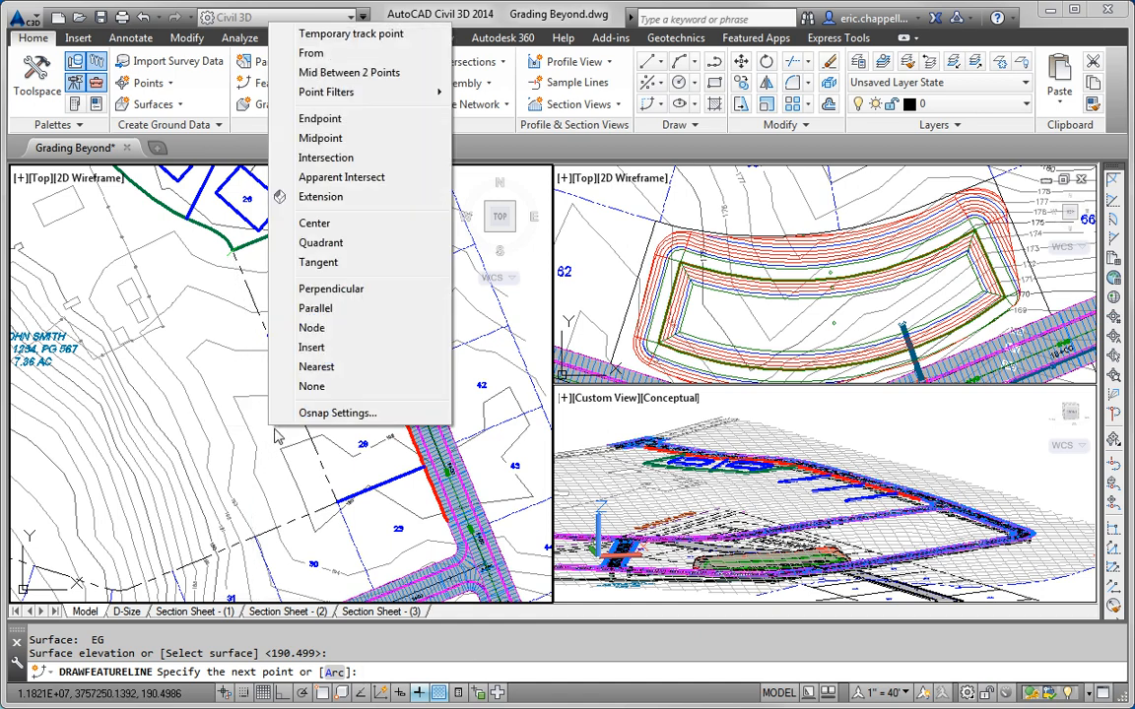
click(321, 118)
scroll(350, 515, up, 3)
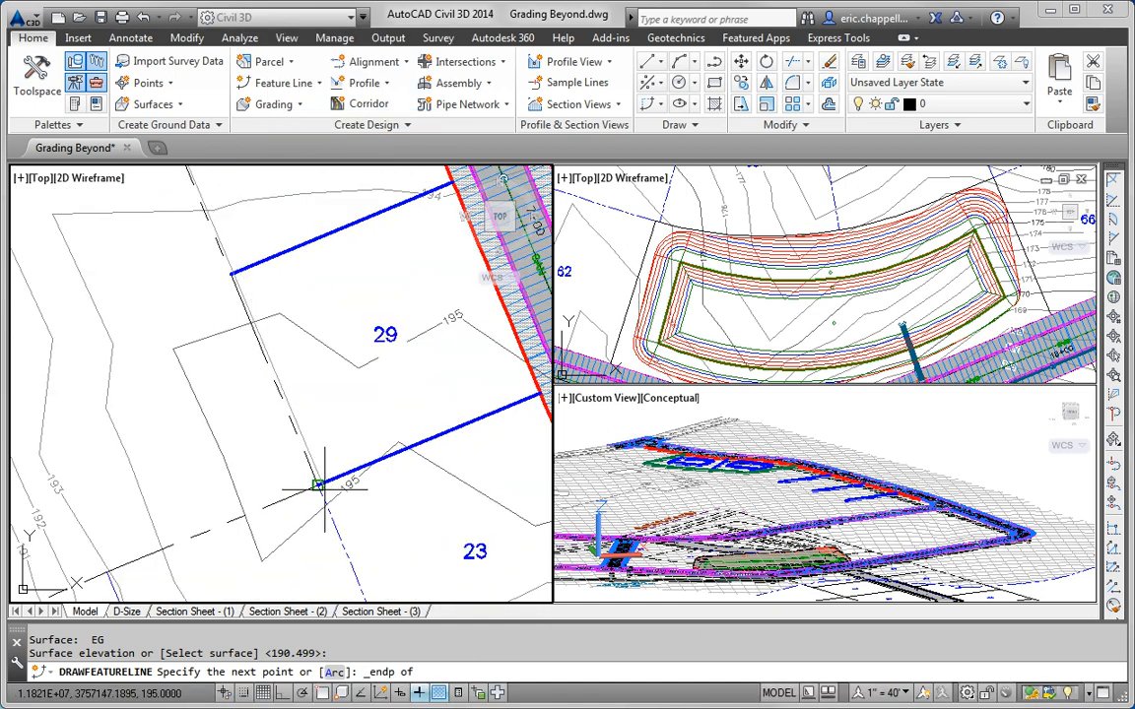
click(318, 486)
text(SU)
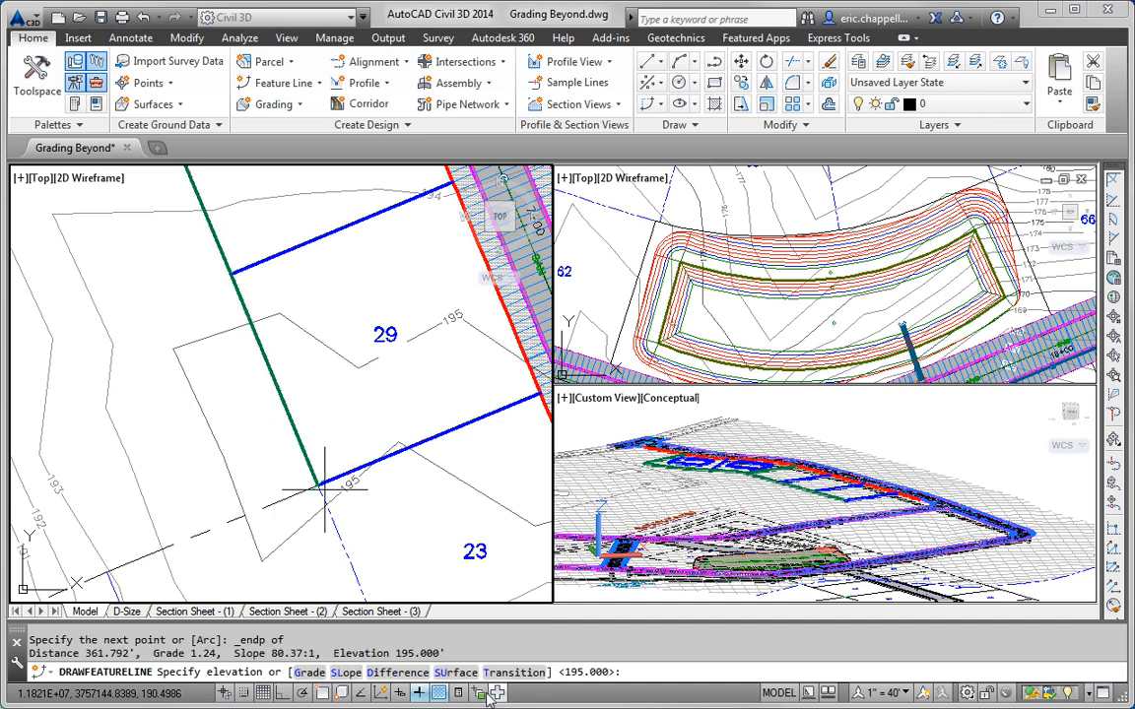
key(Return)
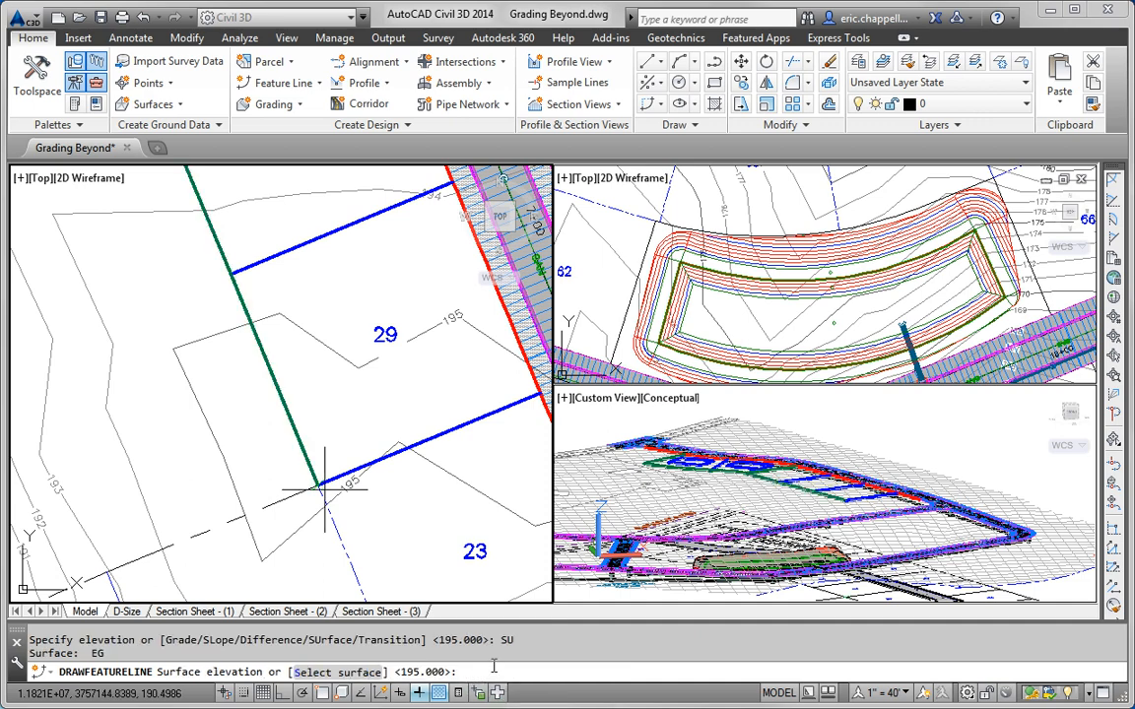
key(Return)
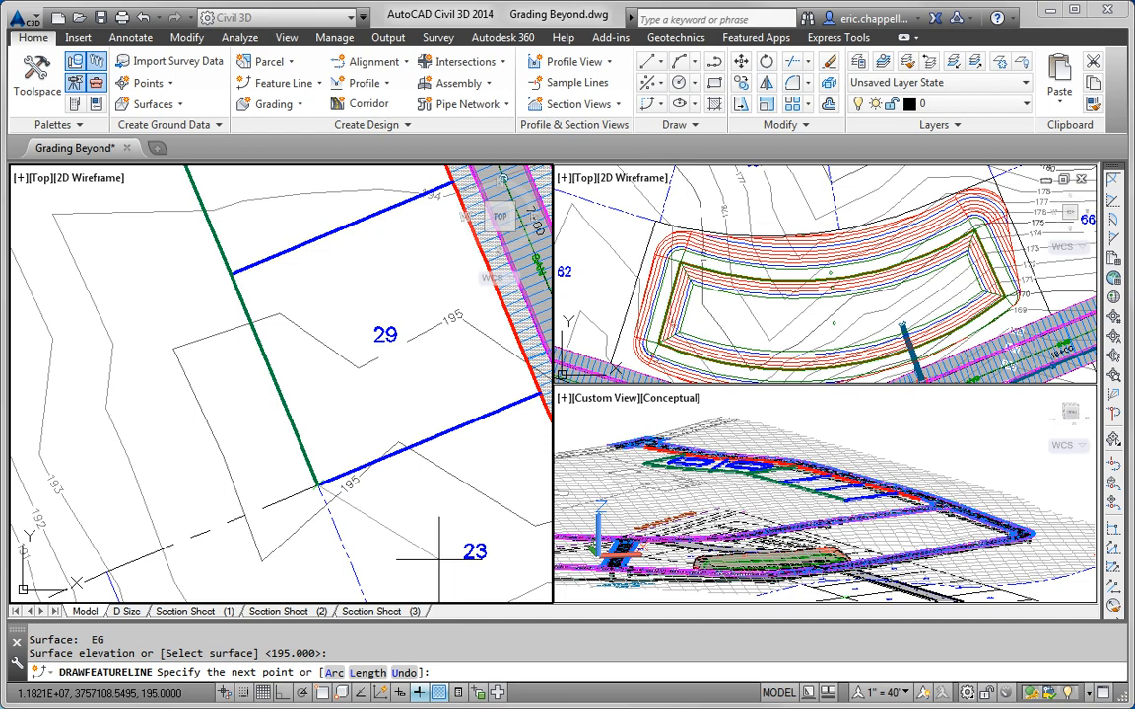
key(Escape)
scroll(433, 527, down, 6)
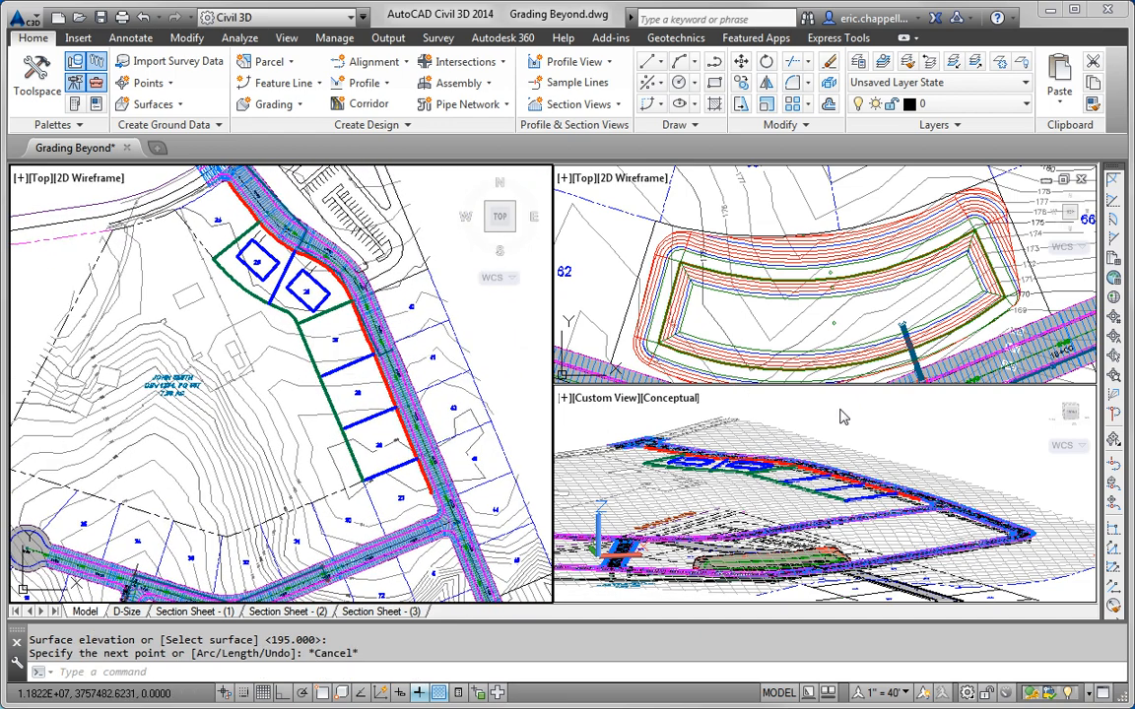
Step: Zoom the 3D view, select the new back-of-lot feature line and open Elevations from Surface
click(757, 371)
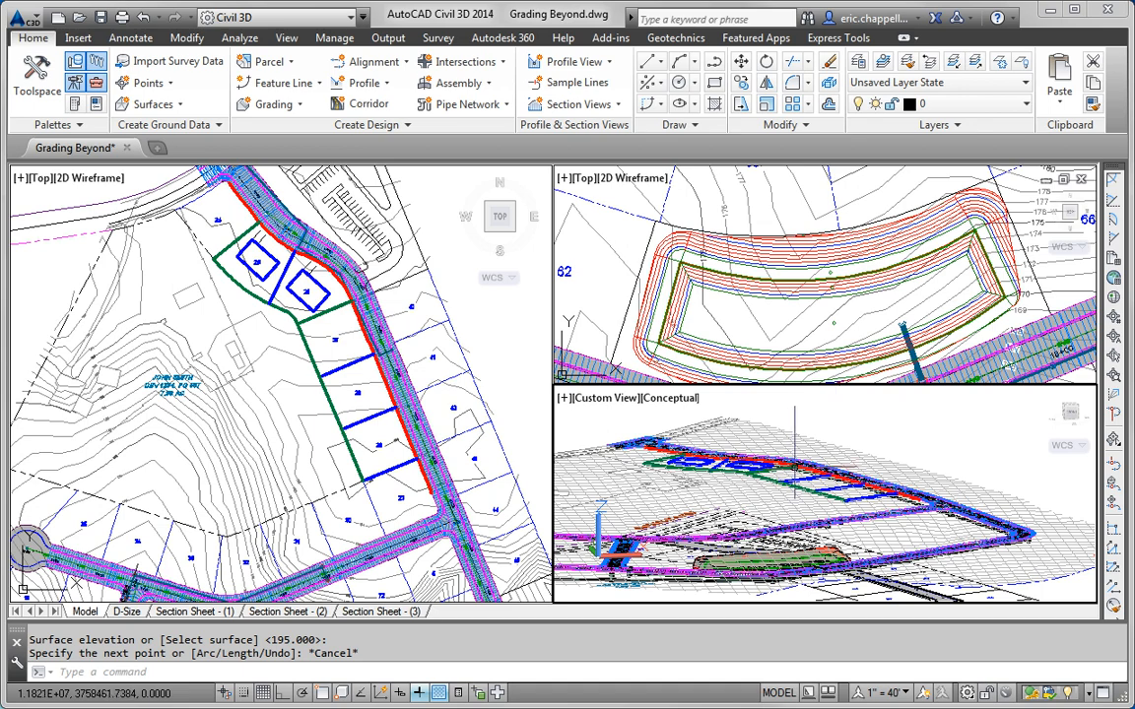
shift+middle_drag(795, 434, 794, 433)
scroll(794, 452, up, 4)
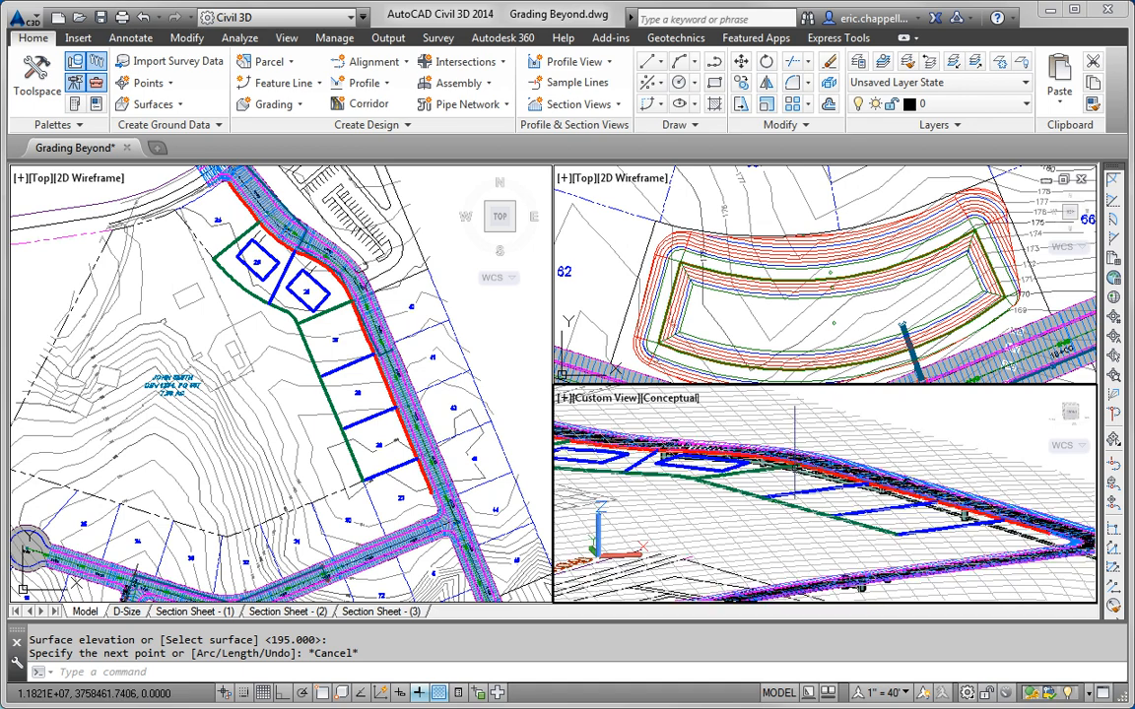
scroll(794, 452, up, 2)
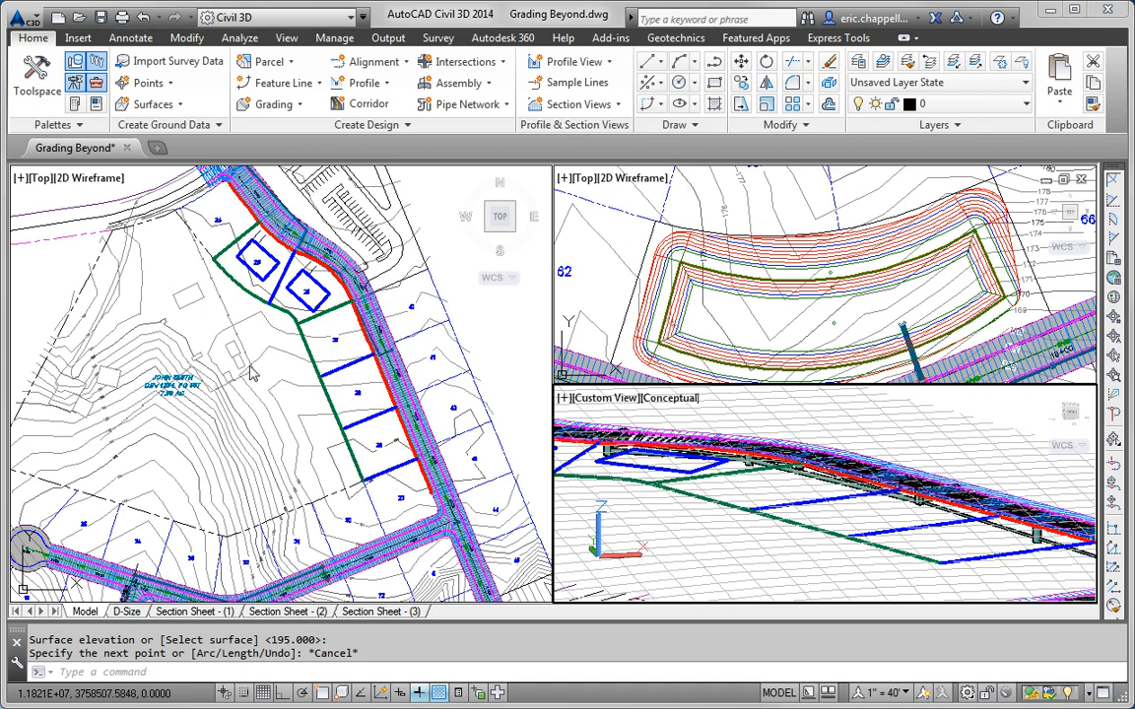
key(Escape)
click(292, 342)
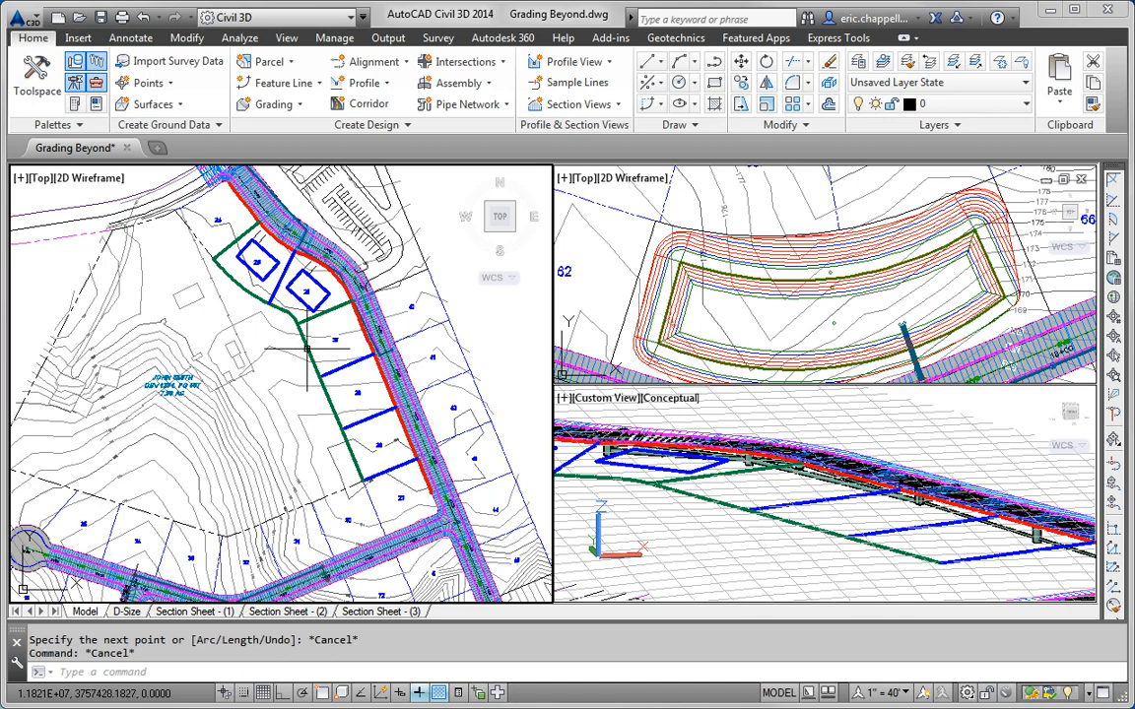
click(296, 338)
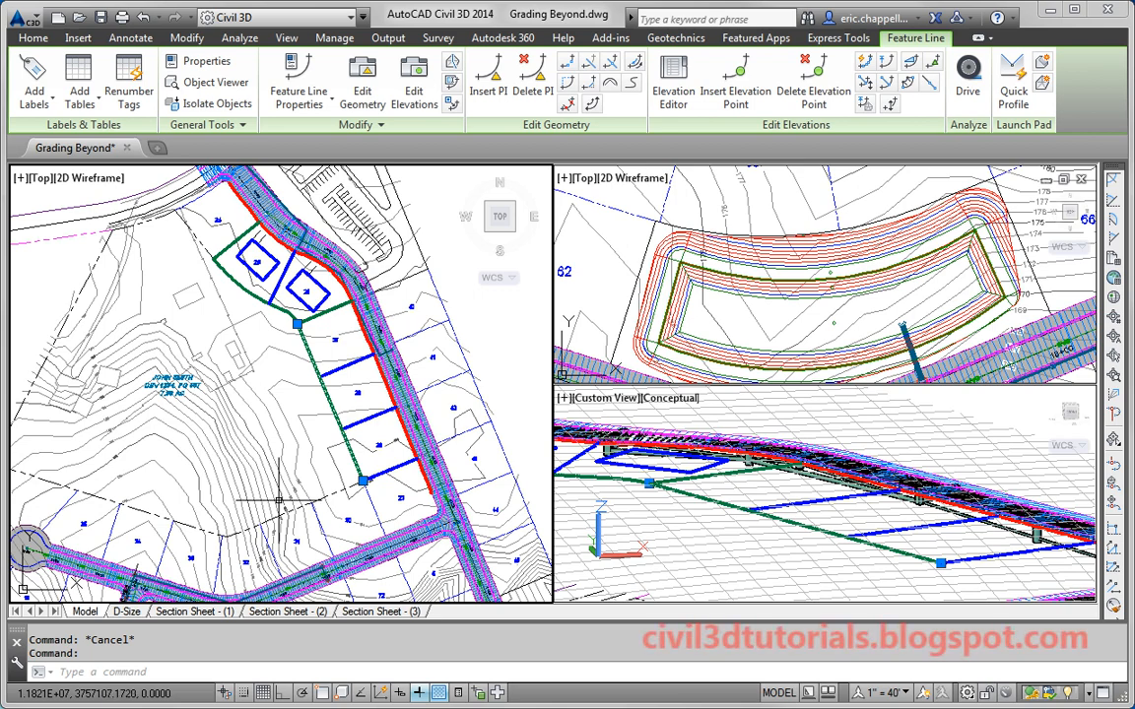
mouse_move(278, 502)
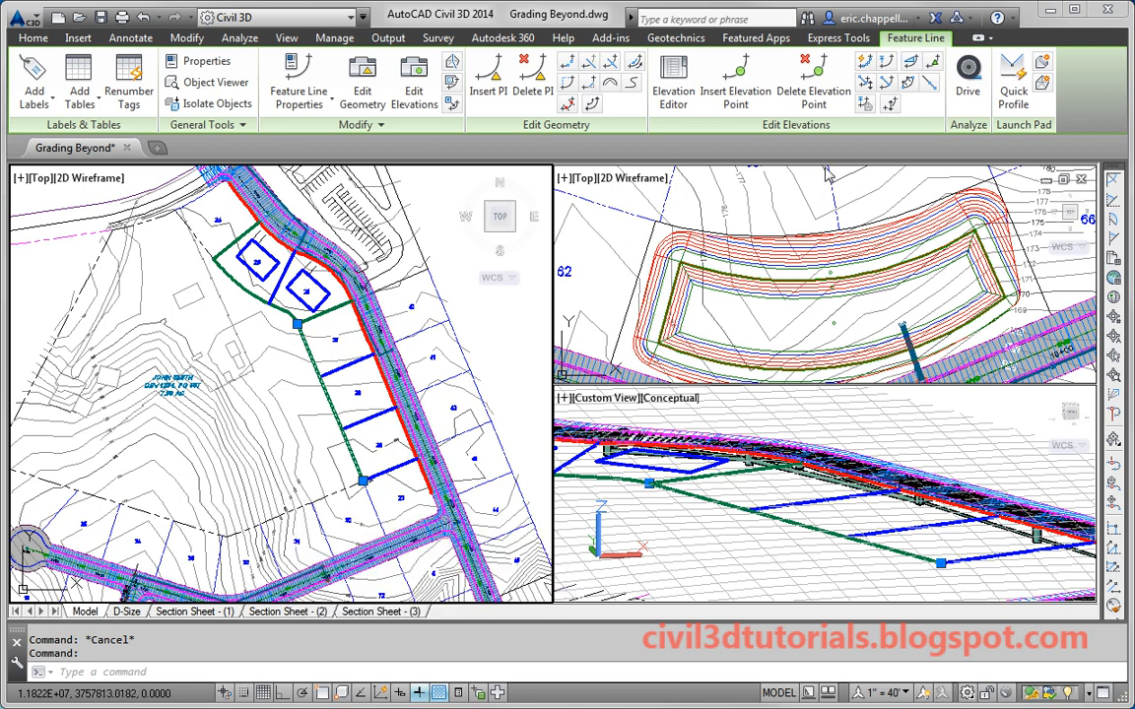
click(865, 104)
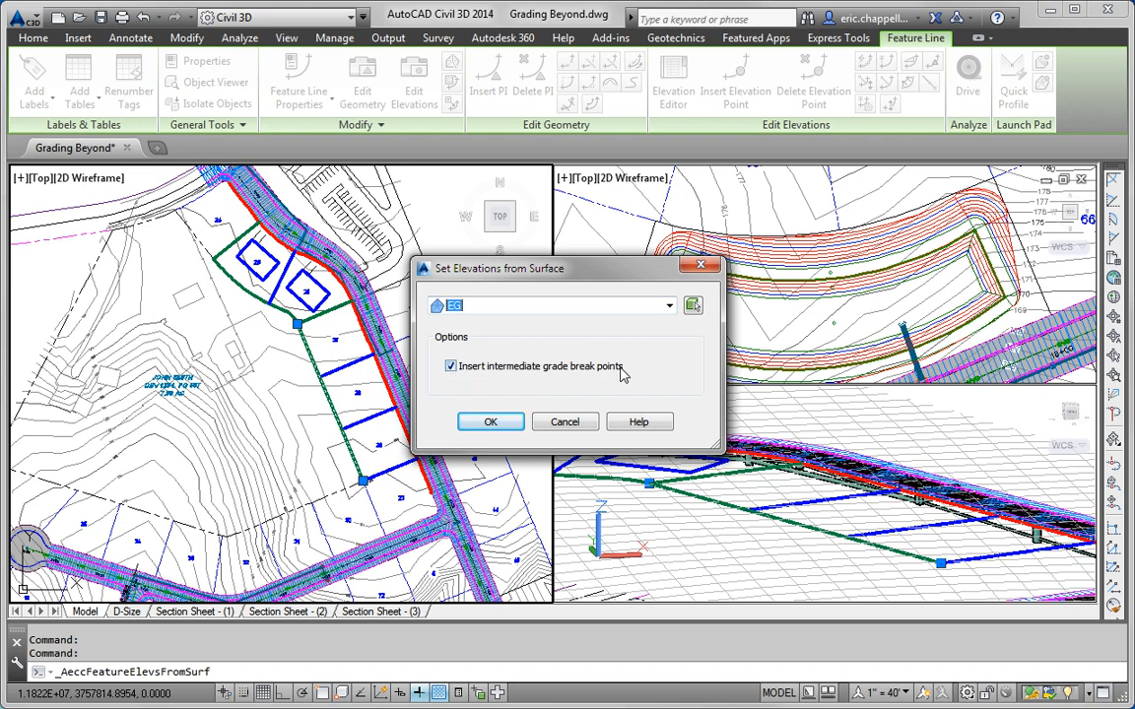
Step: Apply EG elevations with intermediate grade breaks to the back feature line and check its vertices
click(491, 422)
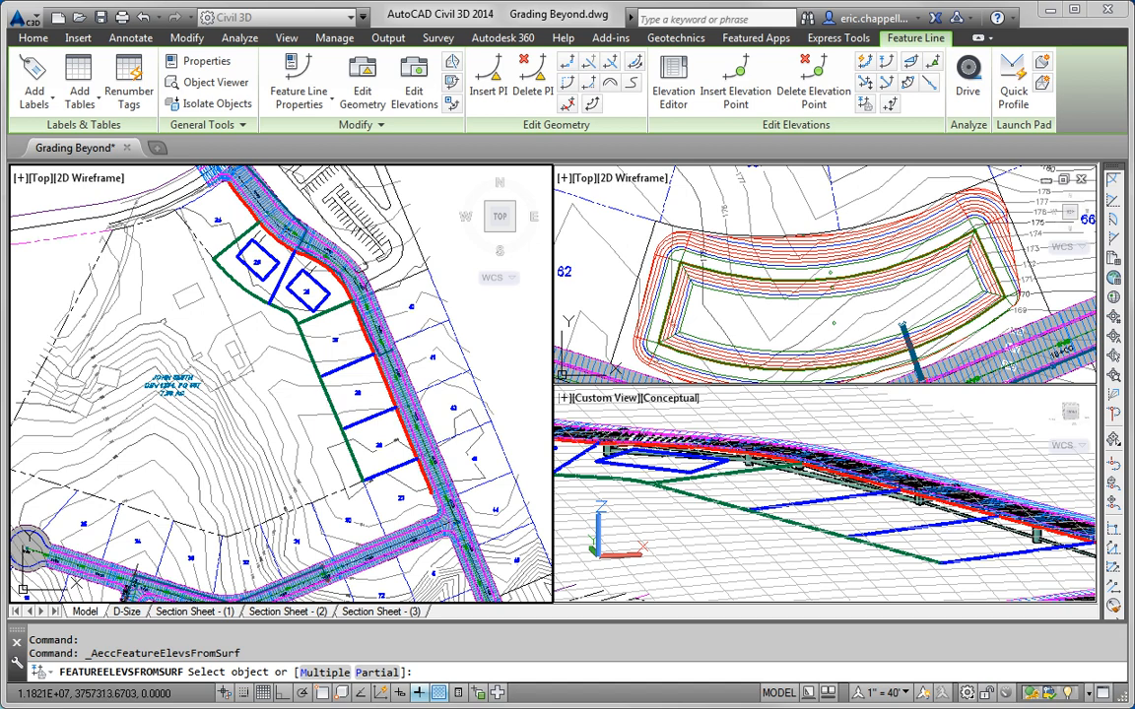
click(331, 404)
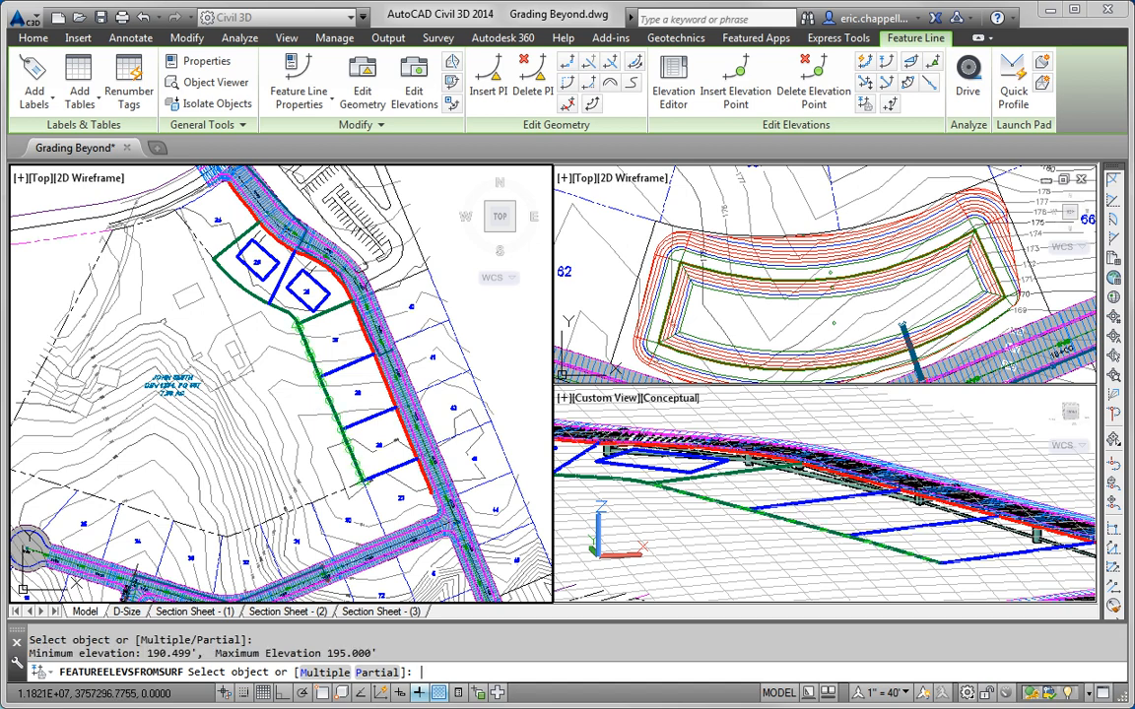
key(Return)
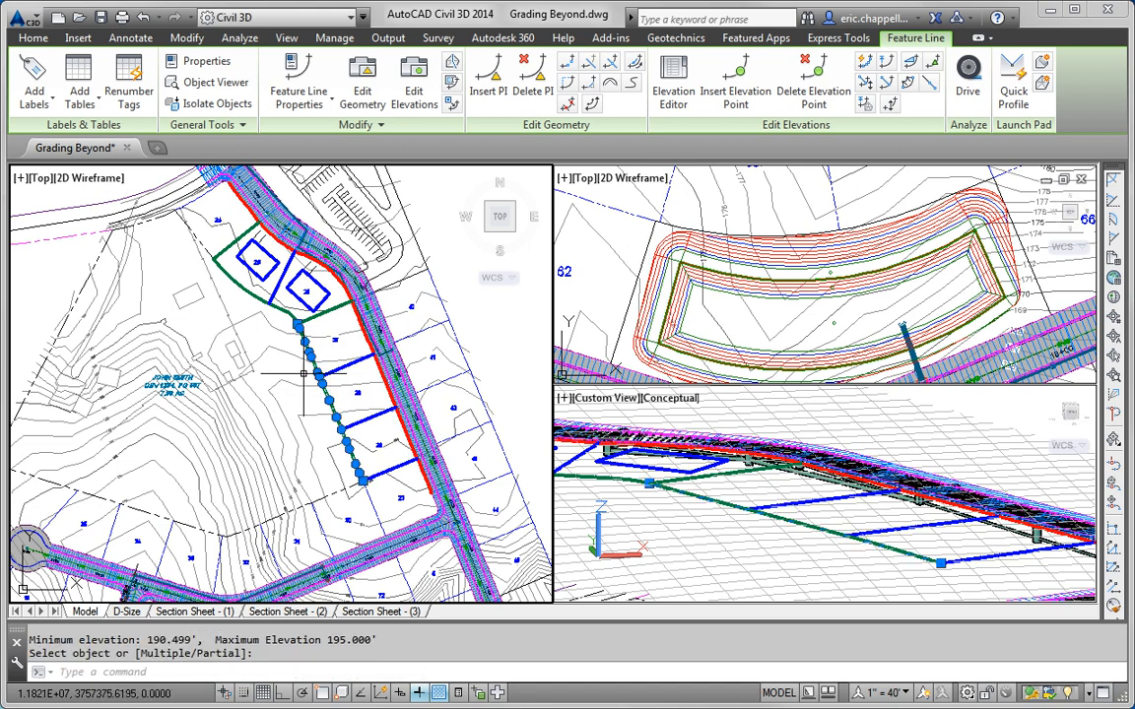
key(Escape)
click(303, 335)
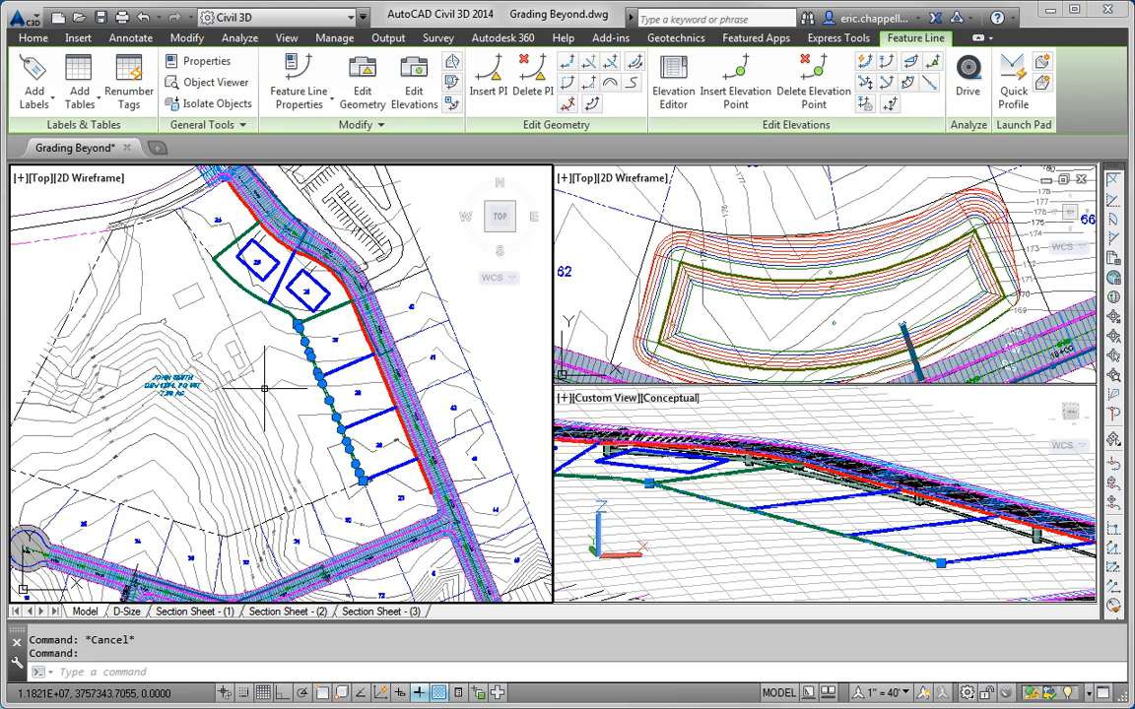
key(Escape)
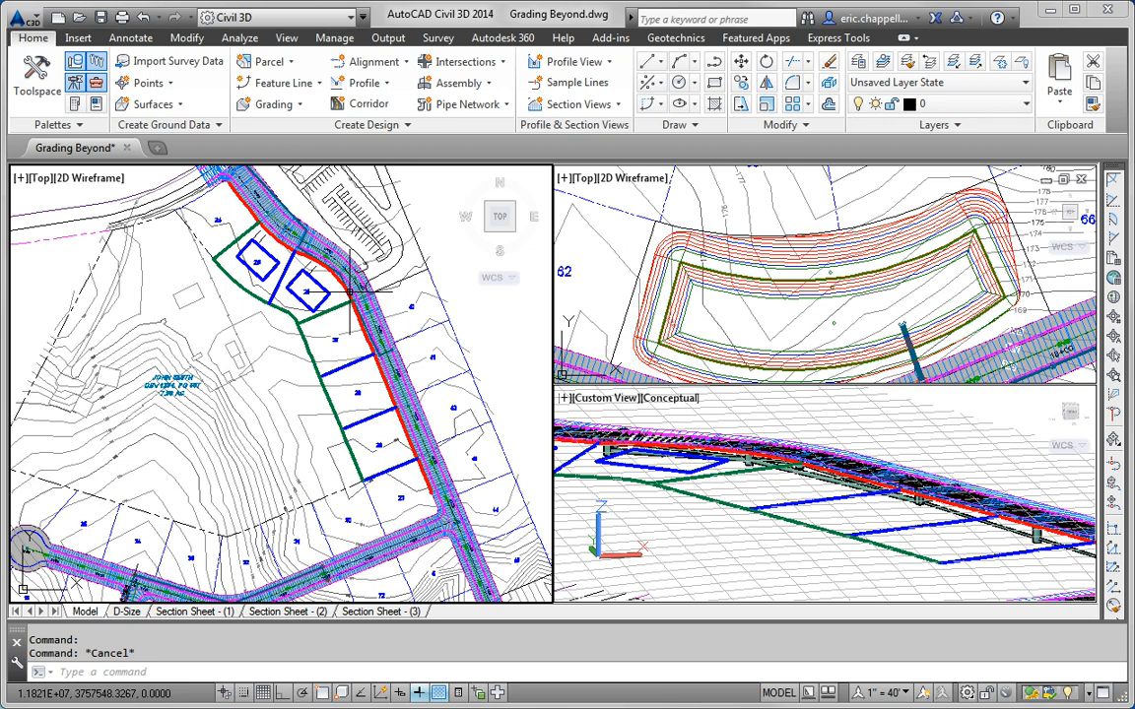
Step: Copy lot 26's building pad into lot 27
scroll(340, 296, up, 5)
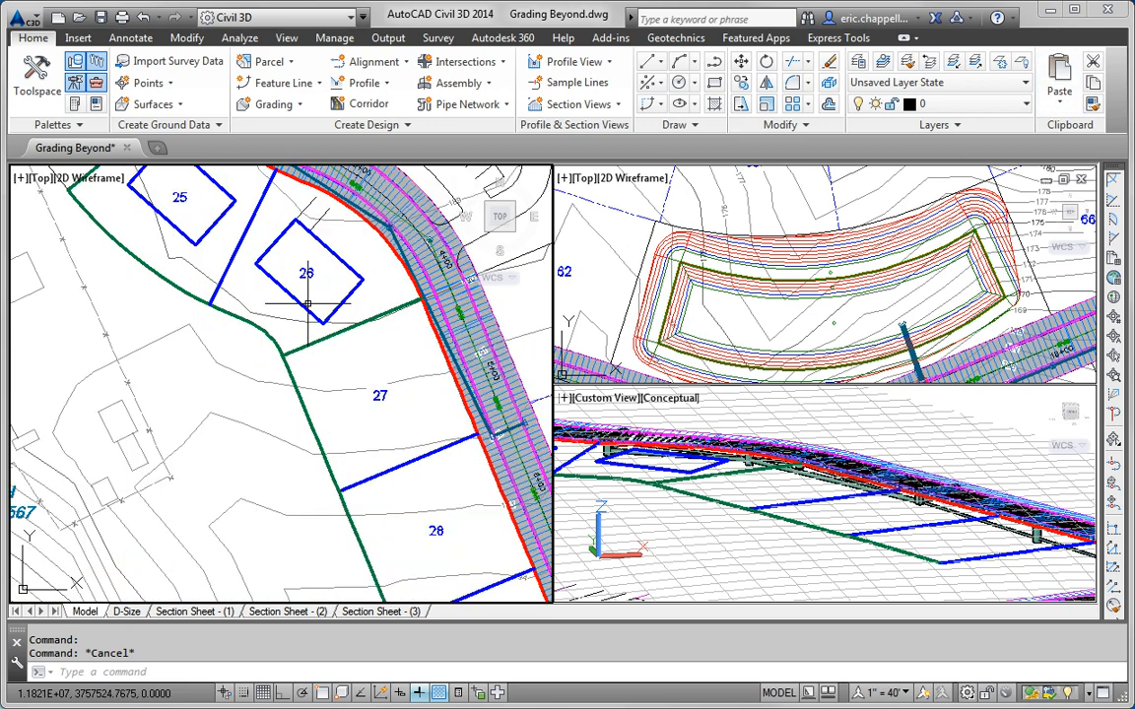
click(339, 300)
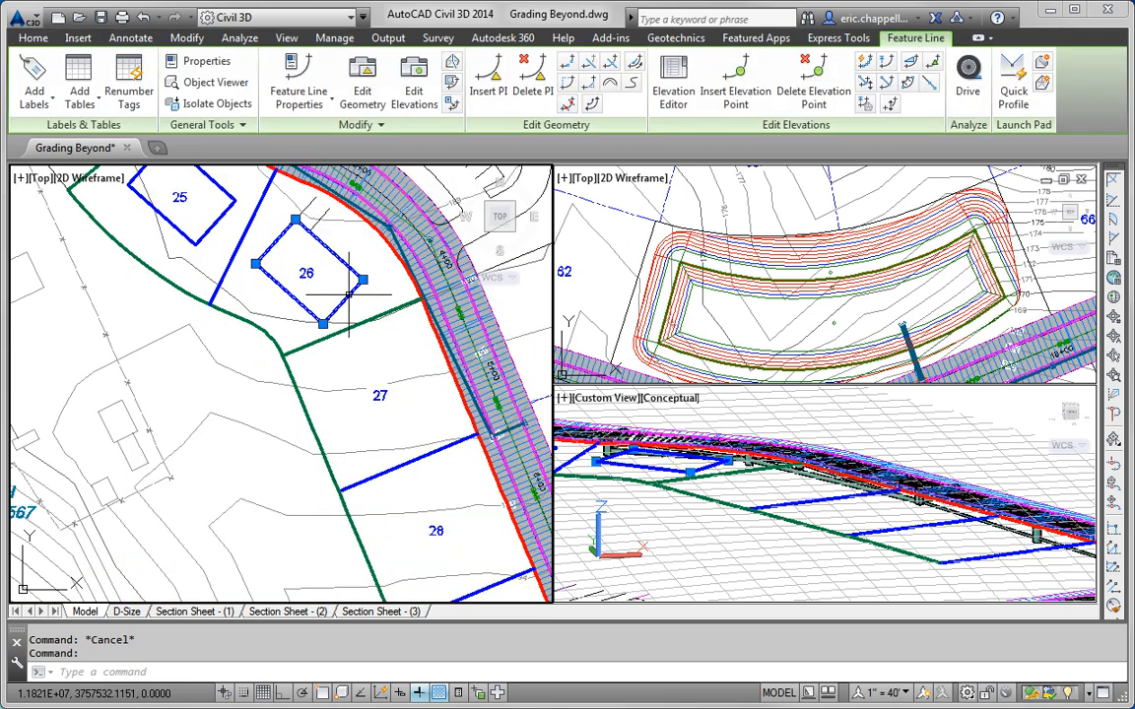
text(co)
key(Return)
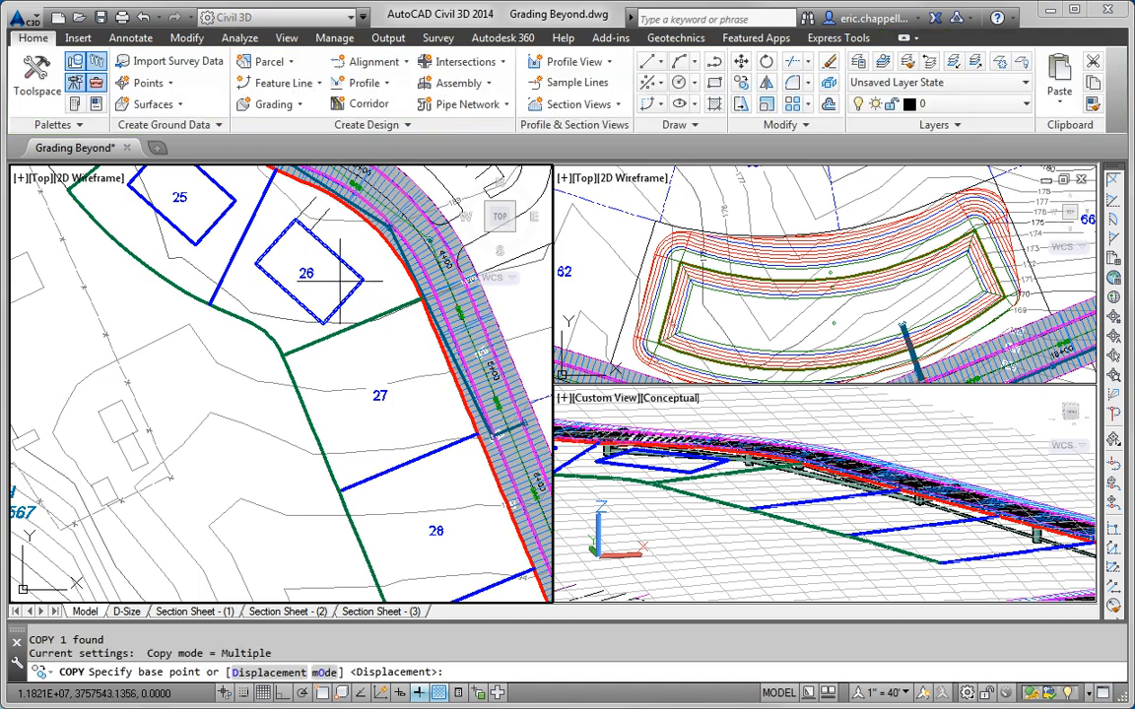
click(333, 277)
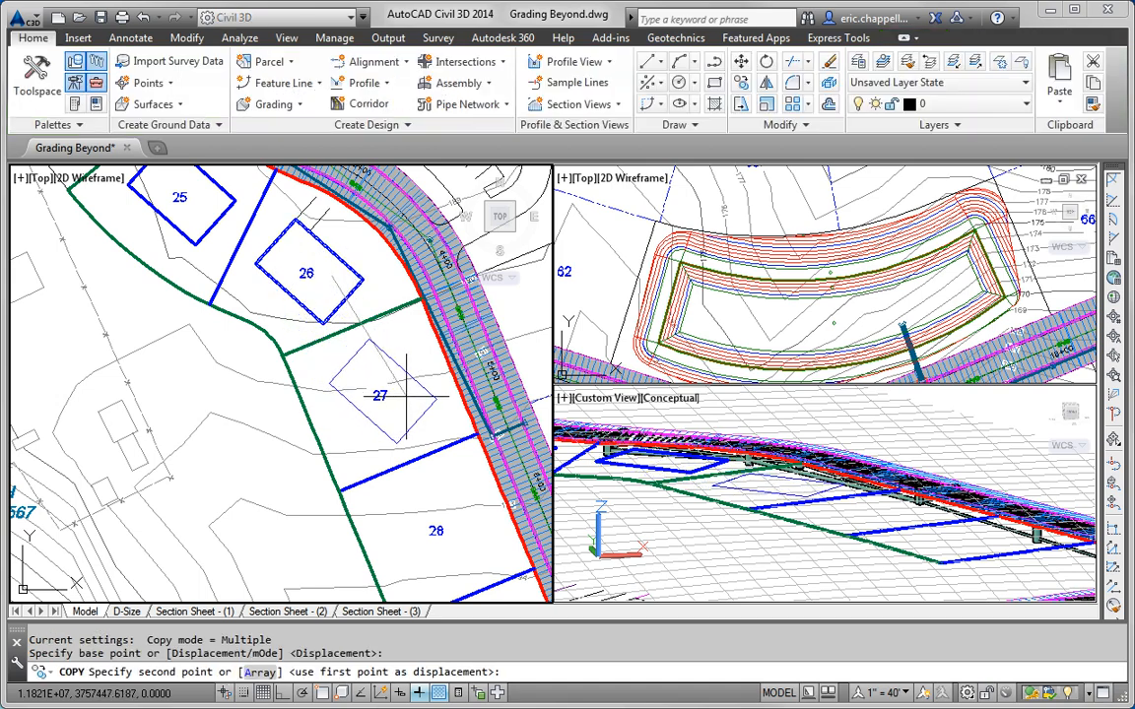
click(405, 397)
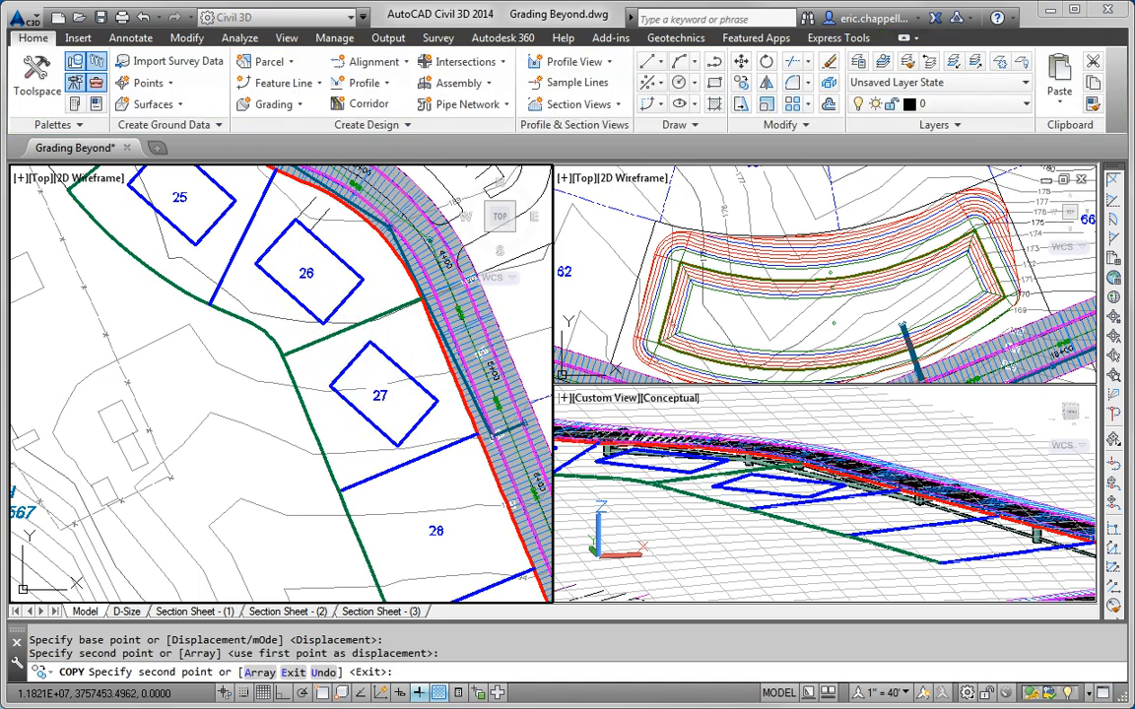
key(Escape)
Step: Rotate and move the copied pad to fit within lot 27
text(r)
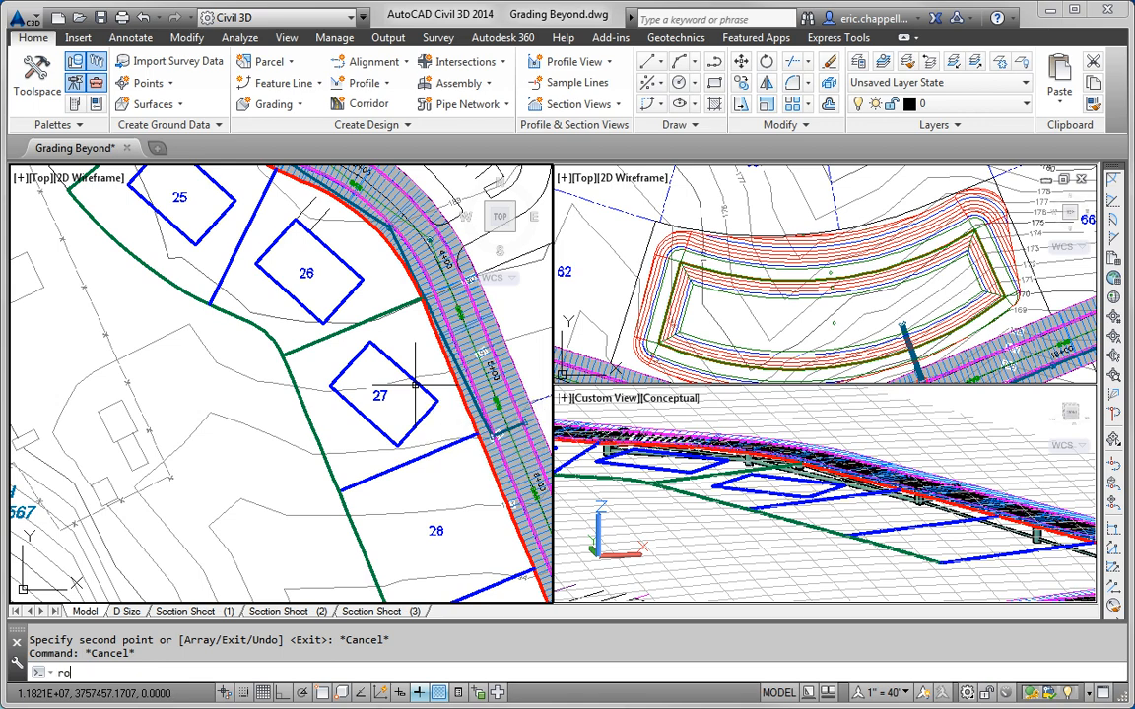
text(o)
key(Return)
click(374, 345)
key(Return)
click(382, 392)
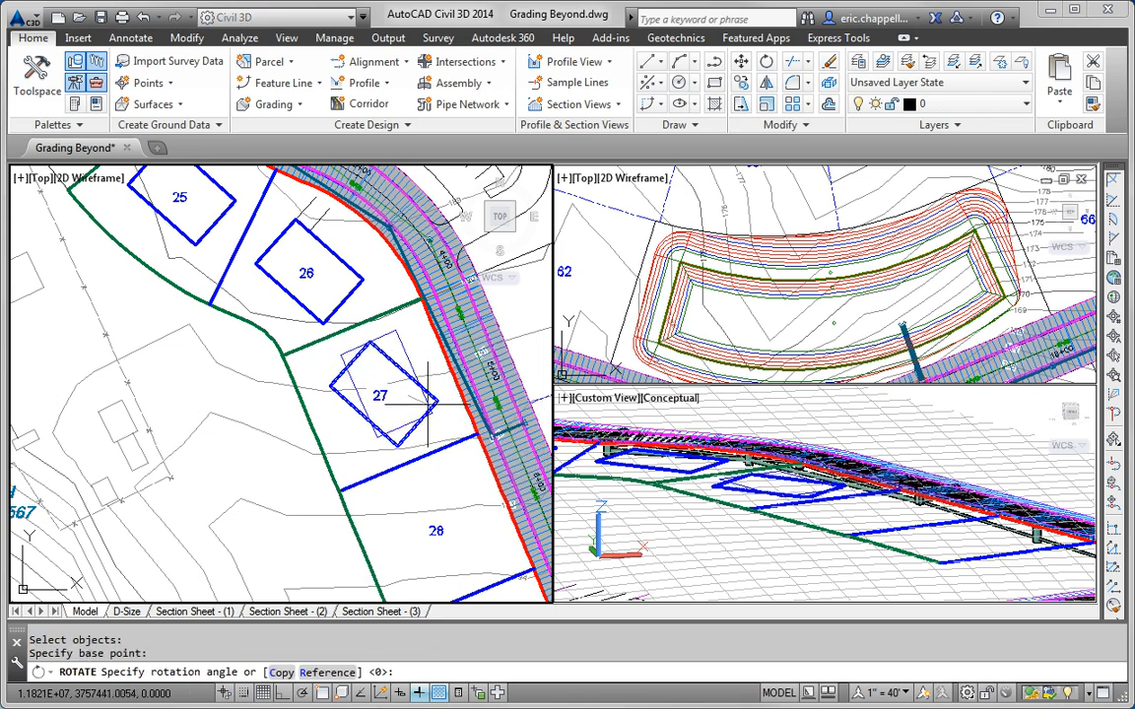
click(429, 404)
text(m)
key(Return)
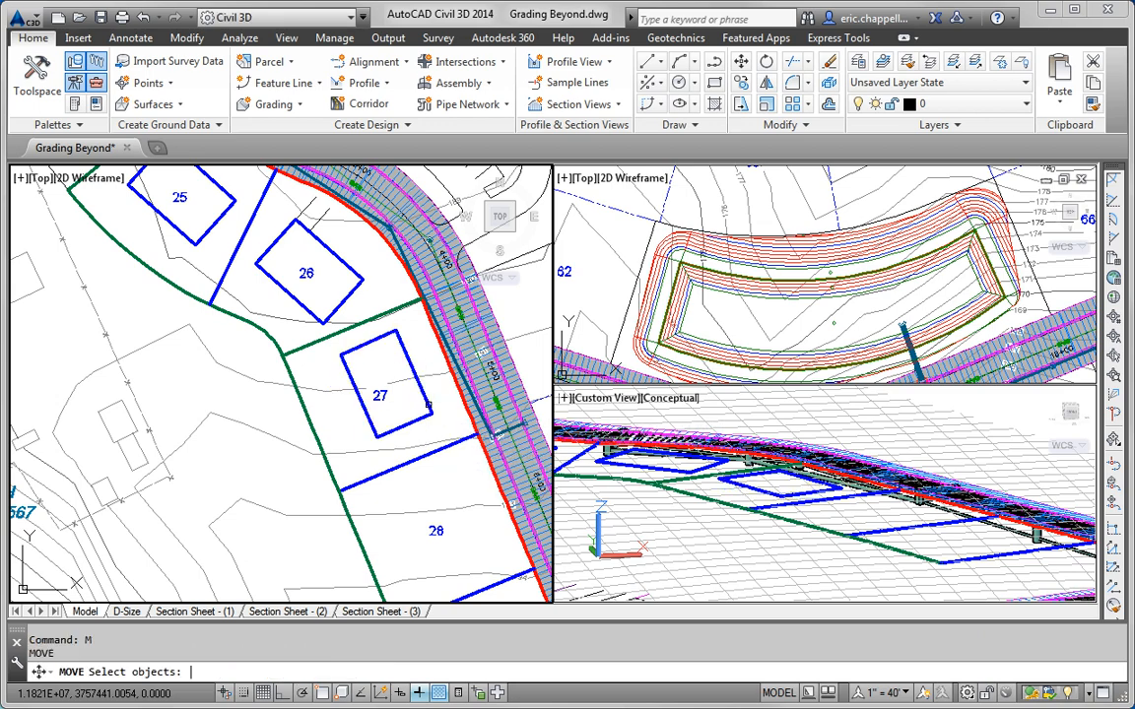
click(425, 400)
key(Return)
click(437, 398)
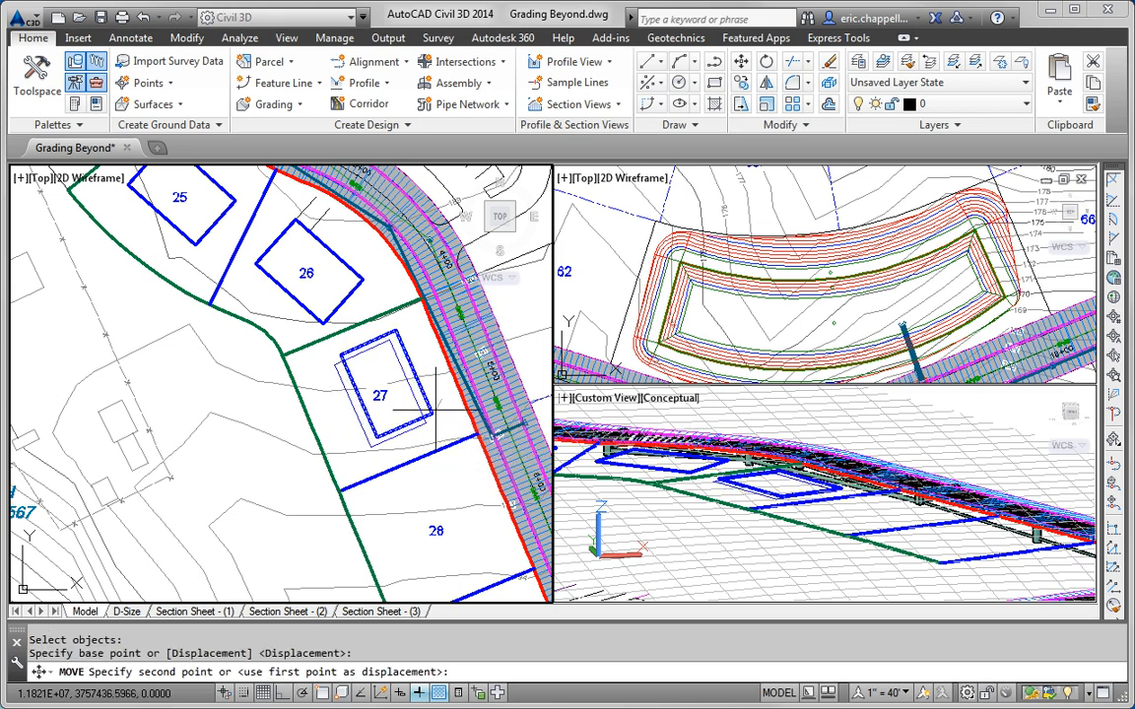
click(431, 404)
Step: Copy lot 27's pad into lots 28 and 29
scroll(431, 404, down, 3)
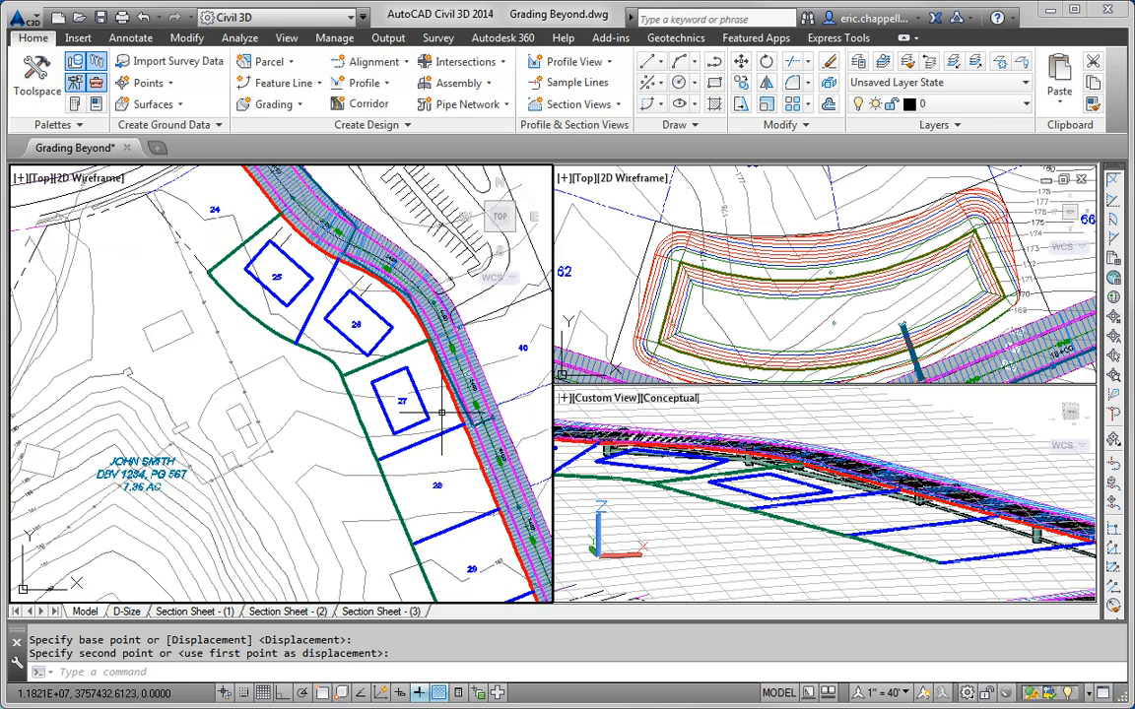
middle_drag(433, 400, 426, 348)
text(co)
key(Return)
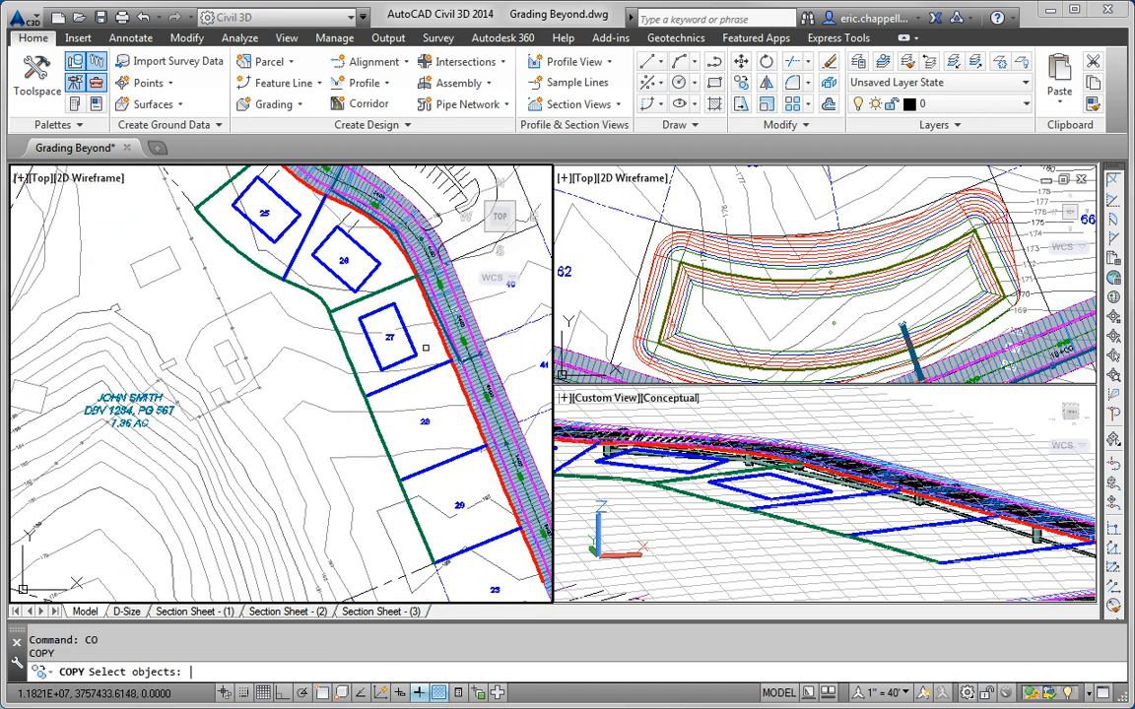
click(416, 350)
key(Return)
click(425, 349)
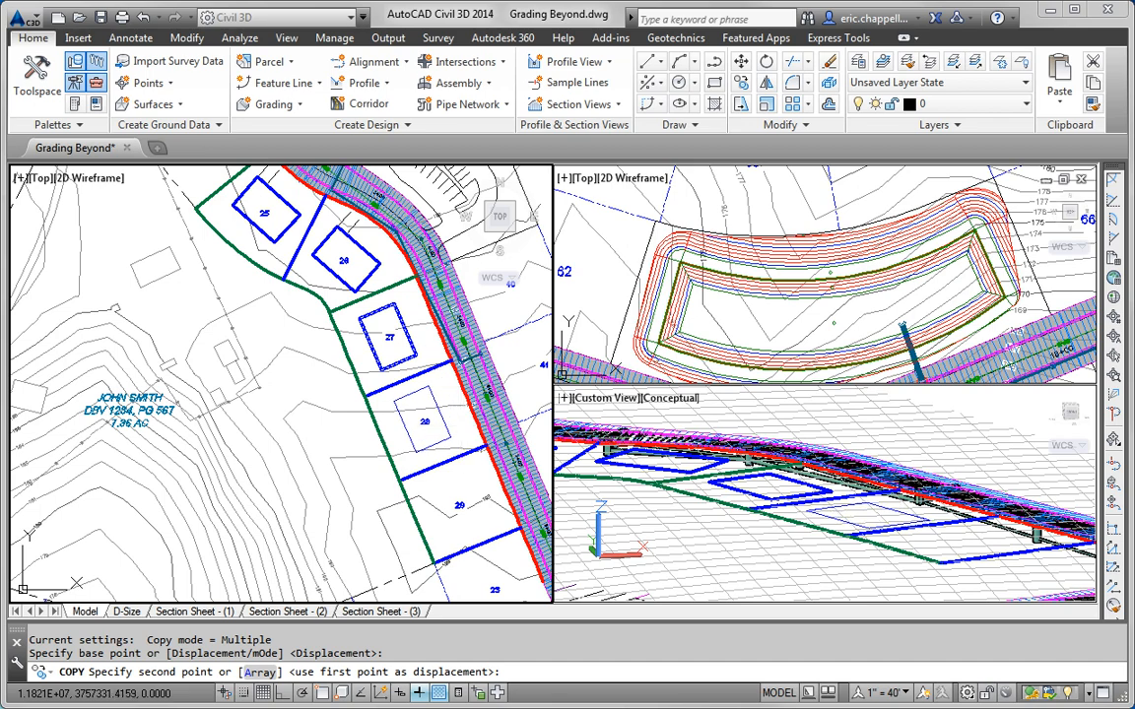
click(455, 433)
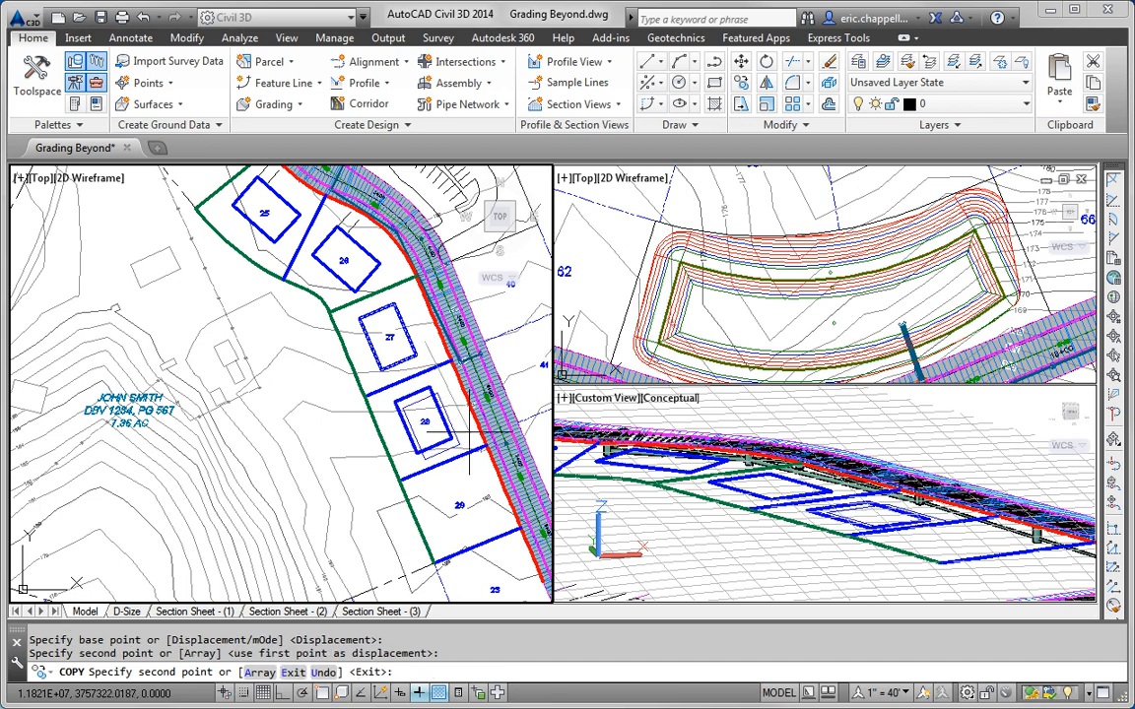
click(495, 519)
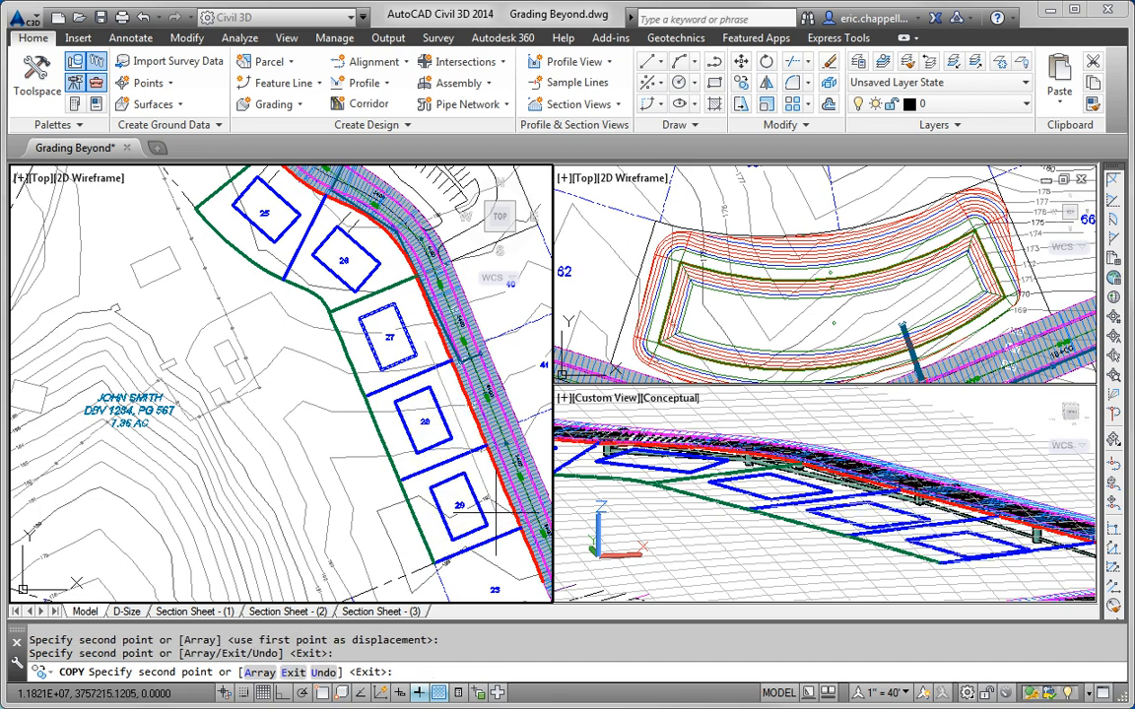
key(Escape)
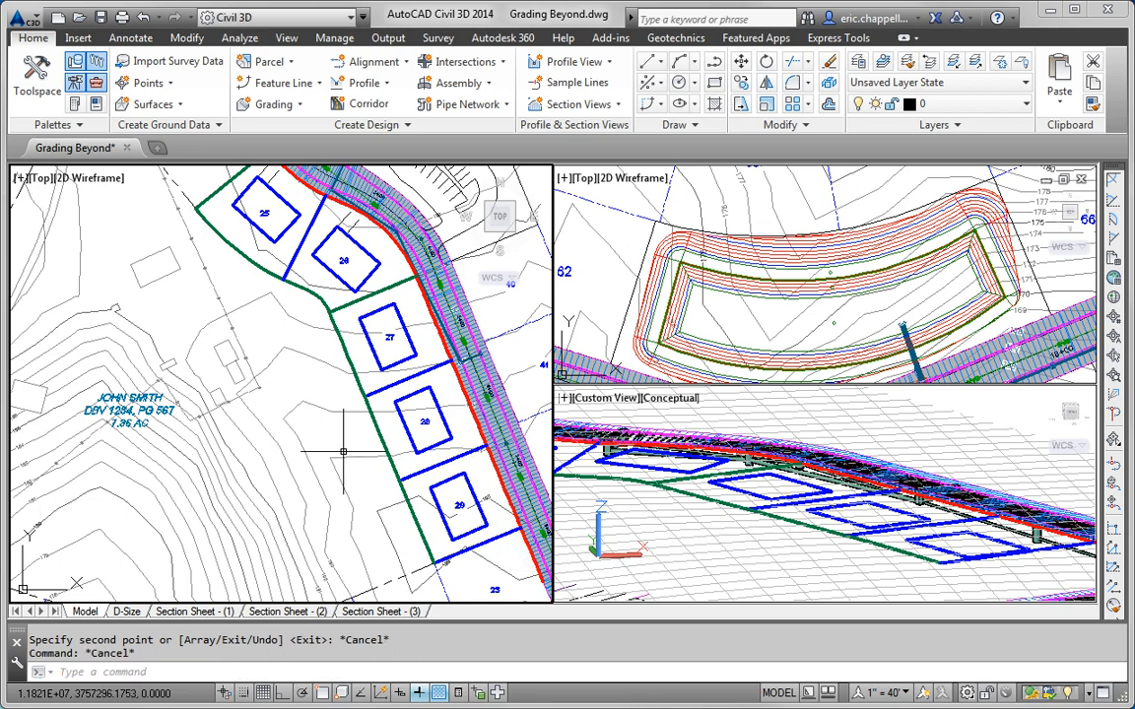
Step: Read the lot 27 lot-line elevations (192.612') with Quick Elevation Edit, then select lot 27's pad
middle_drag(219, 352, 197, 365)
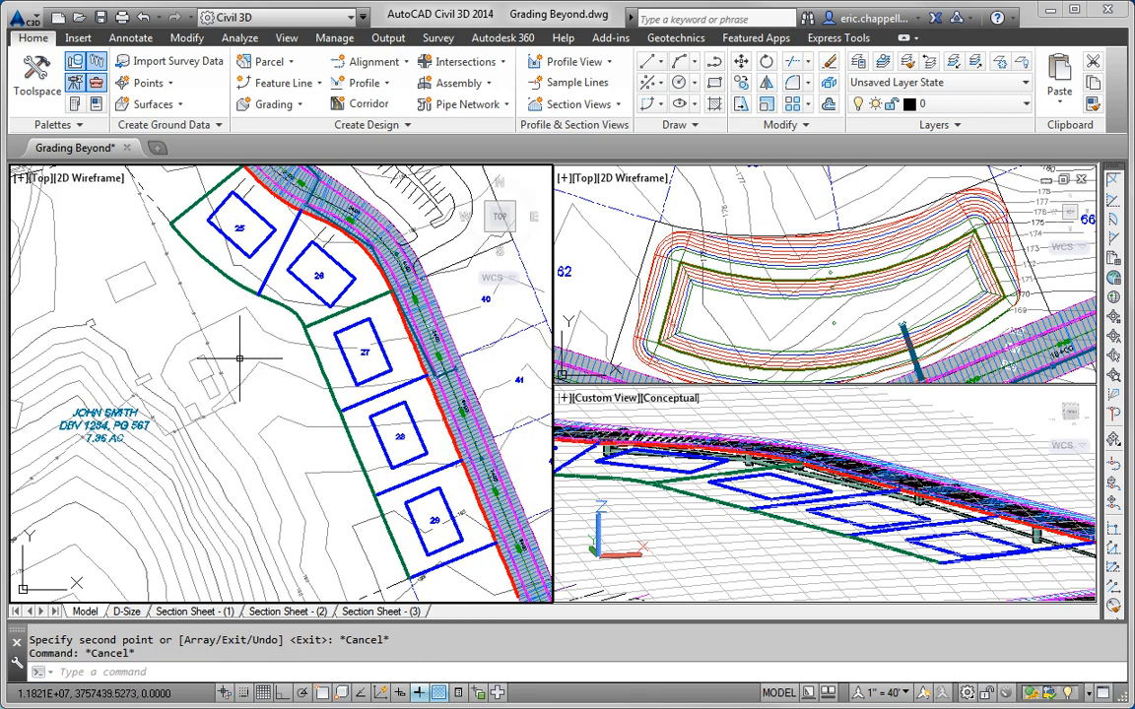
scroll(299, 354, up, 2)
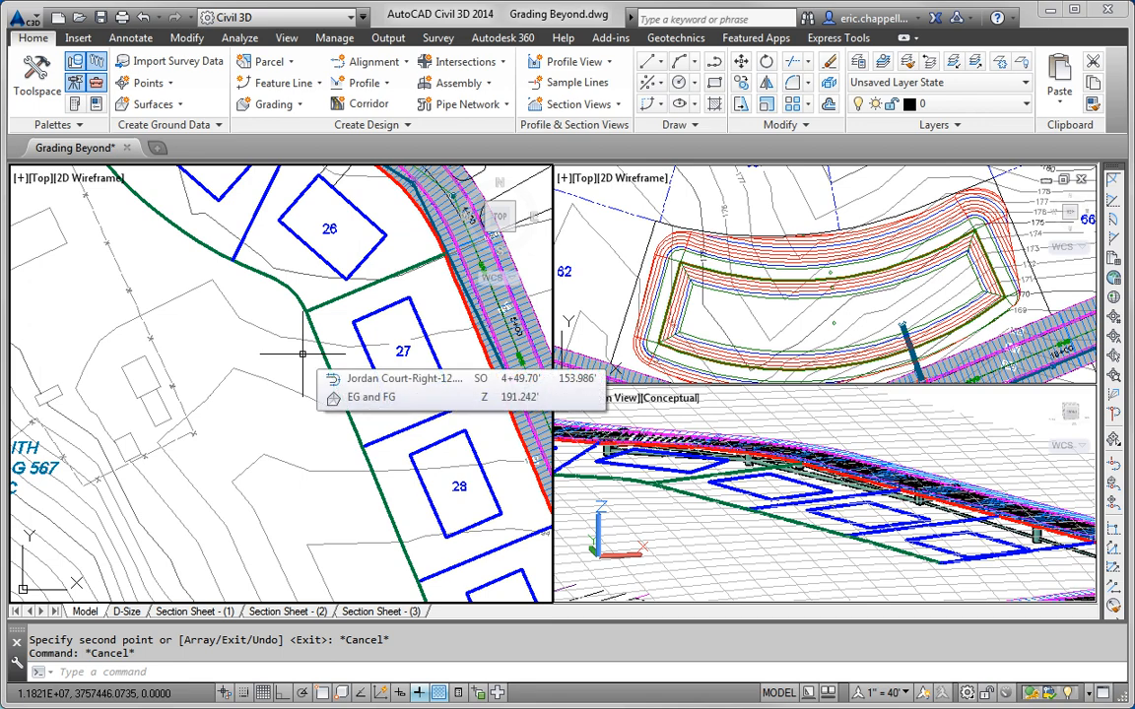
middle_drag(292, 361, 182, 368)
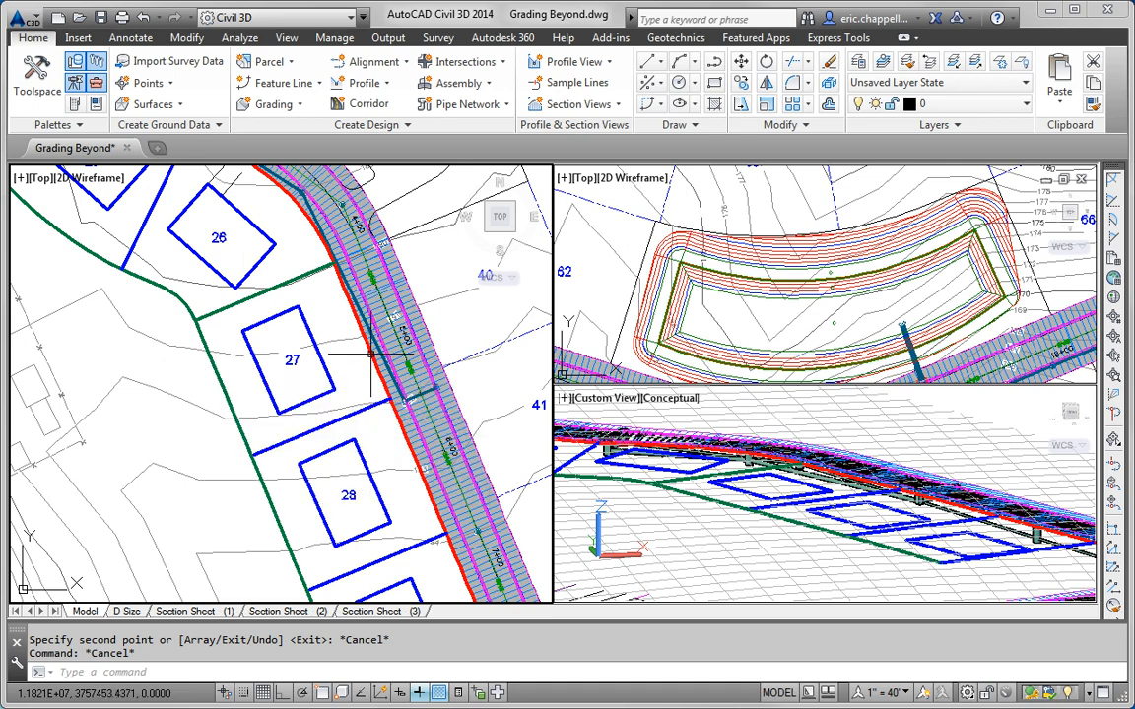
scroll(265, 304, up, 2)
middle_drag(265, 304, 312, 277)
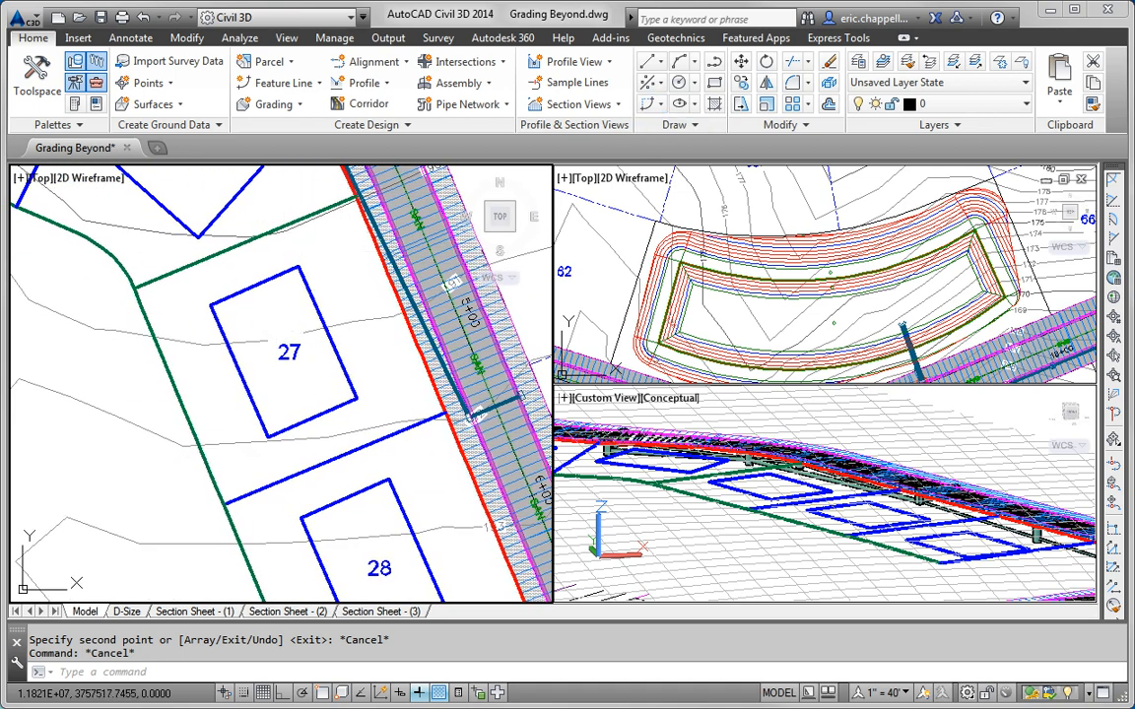
click(296, 221)
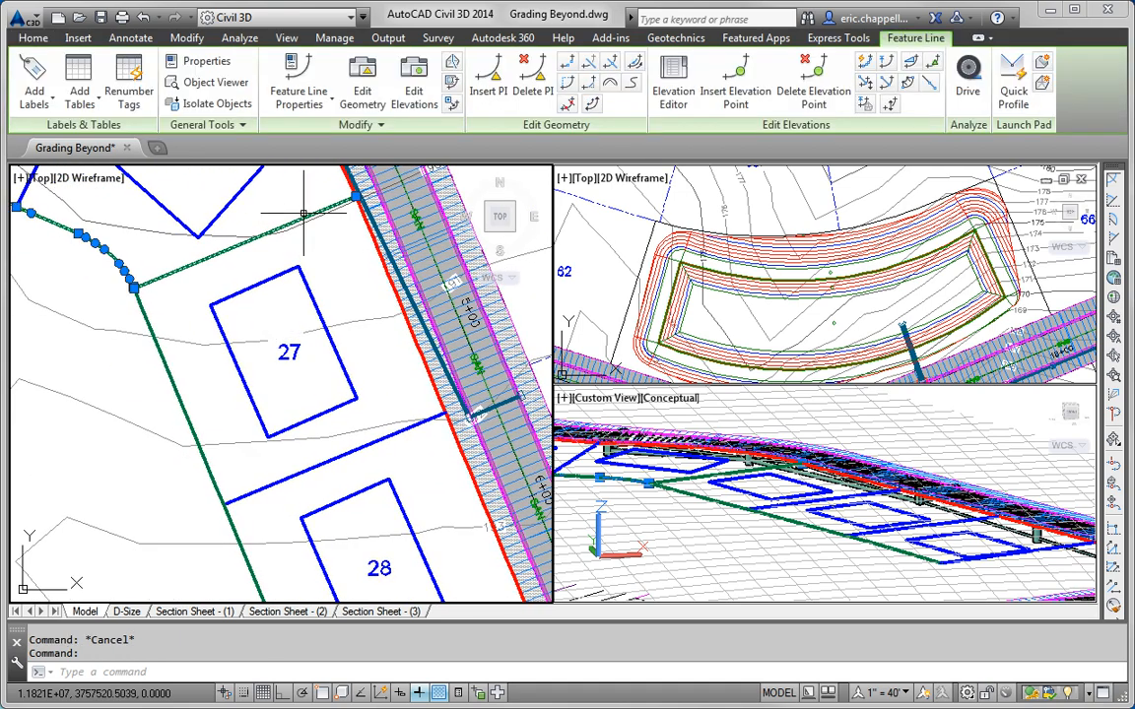
click(865, 62)
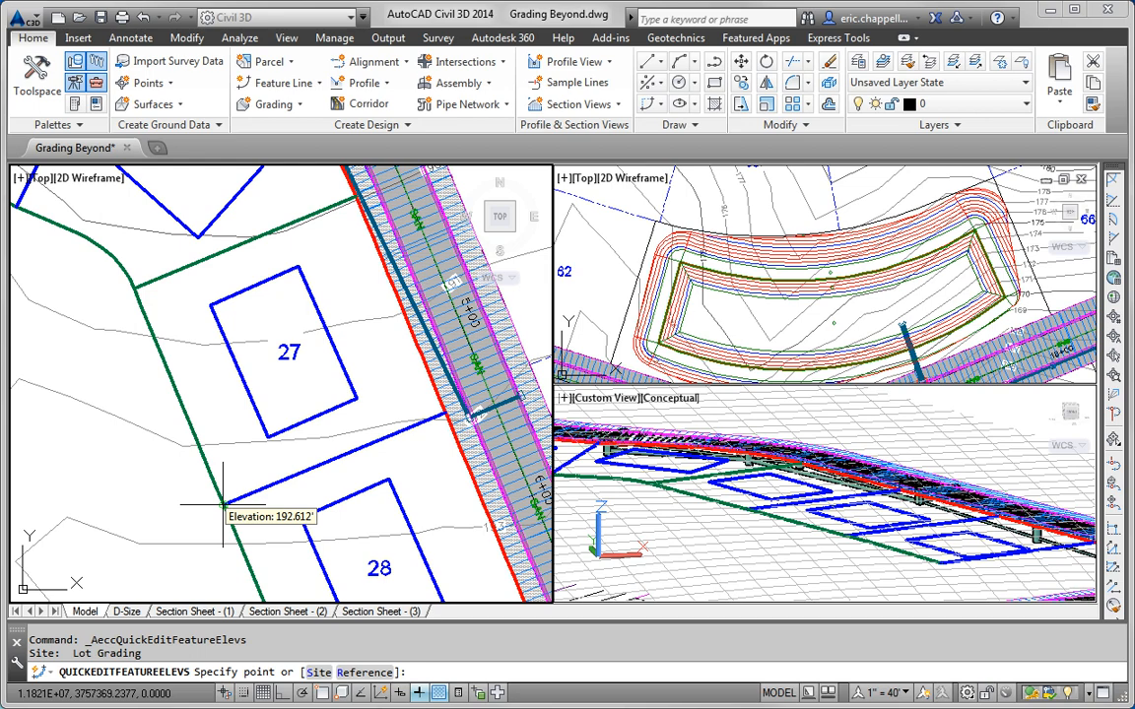
key(Escape)
key(Escape)
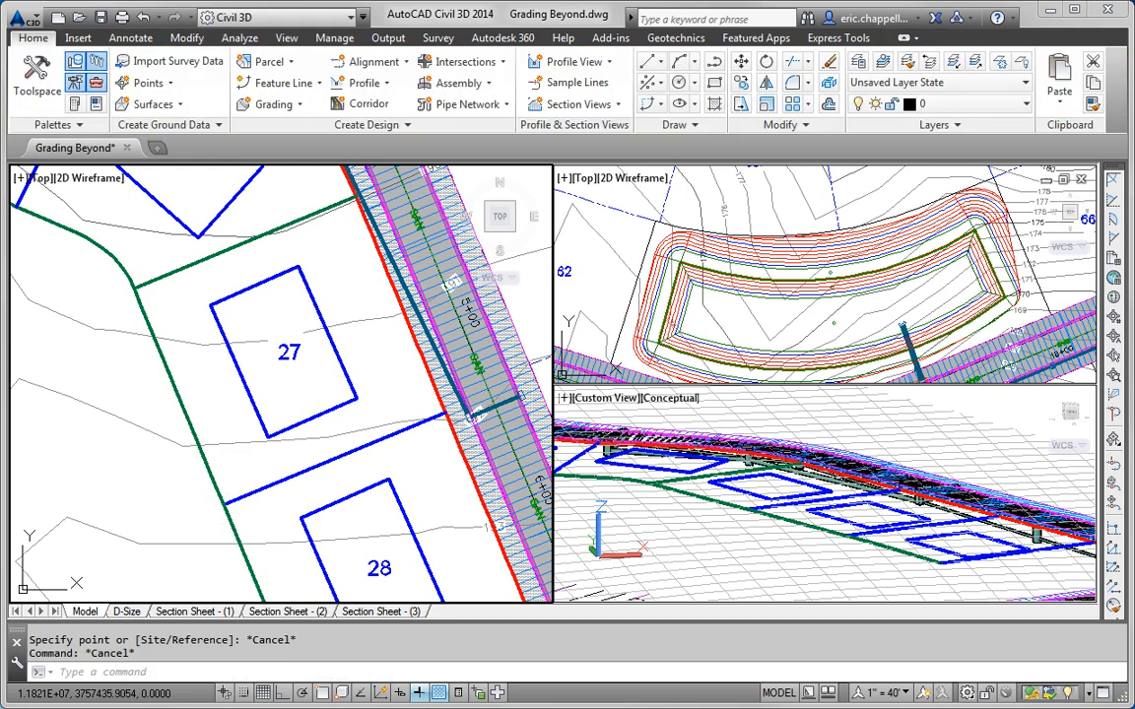
click(345, 374)
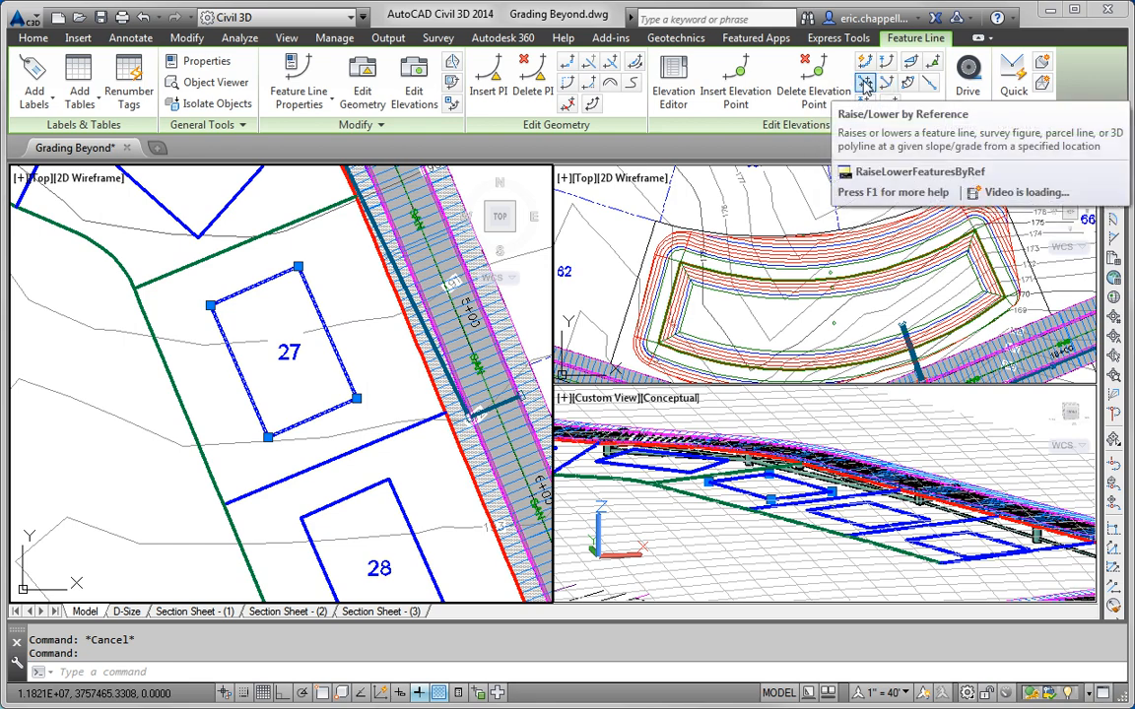
Step: Raise lot 27's pad 1.736' at a 2% grade from the 192.612' lot-line corner
click(865, 86)
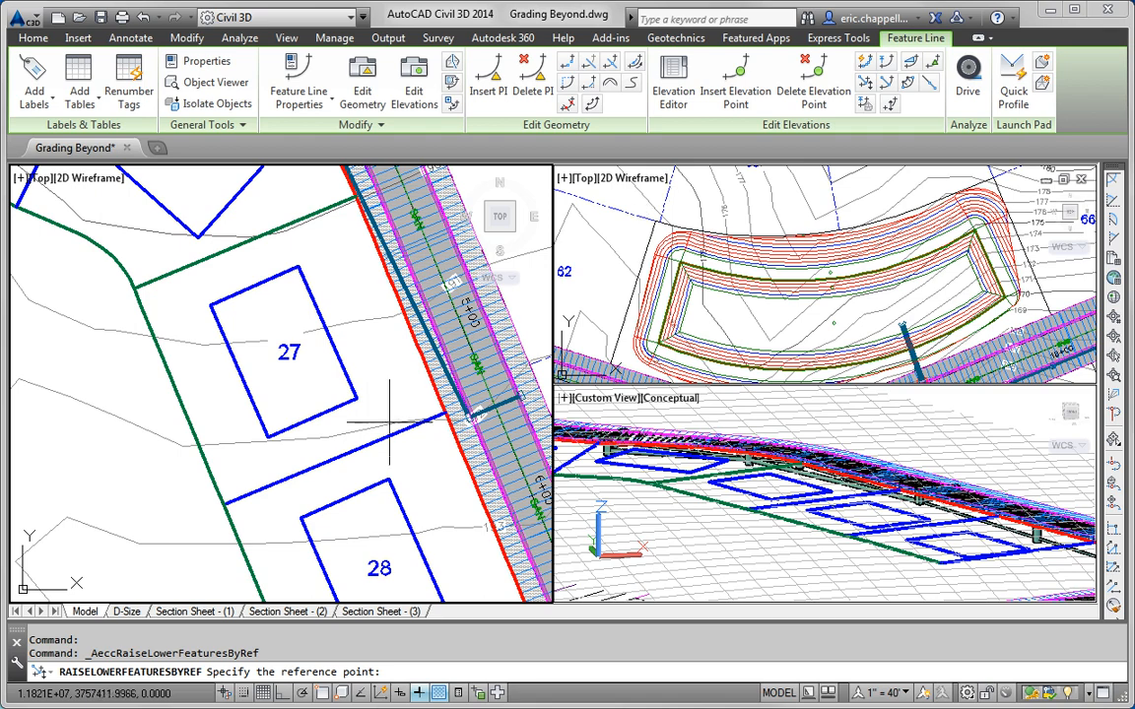
shift+right_click(320, 444)
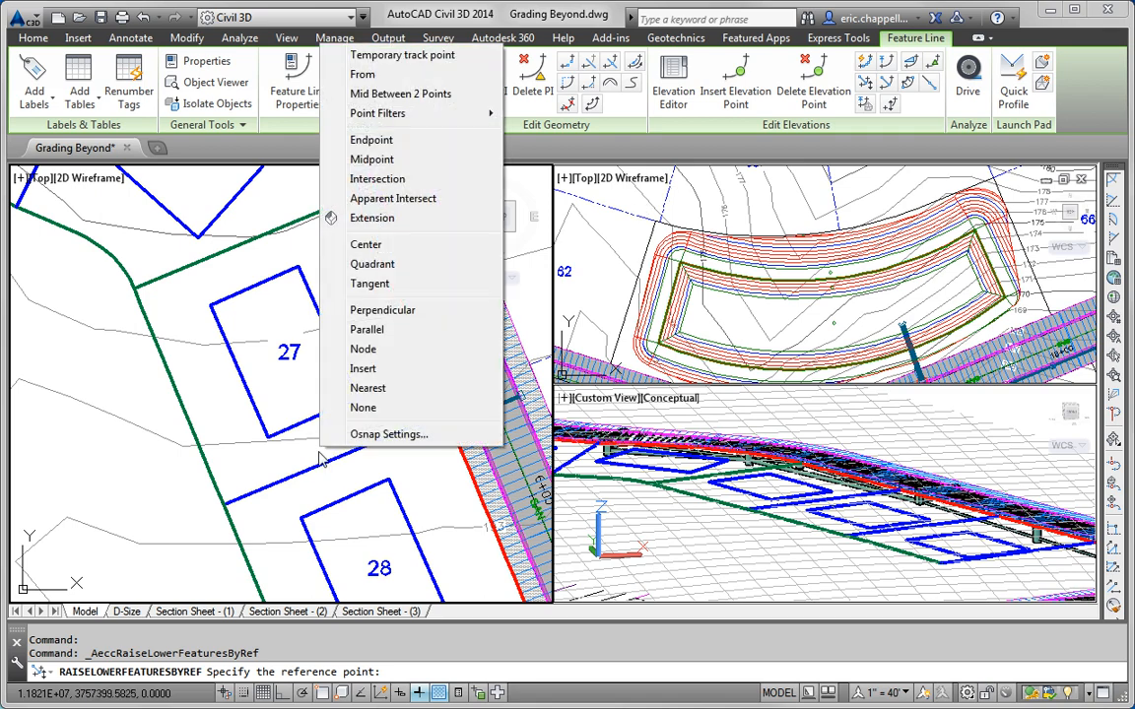
click(346, 139)
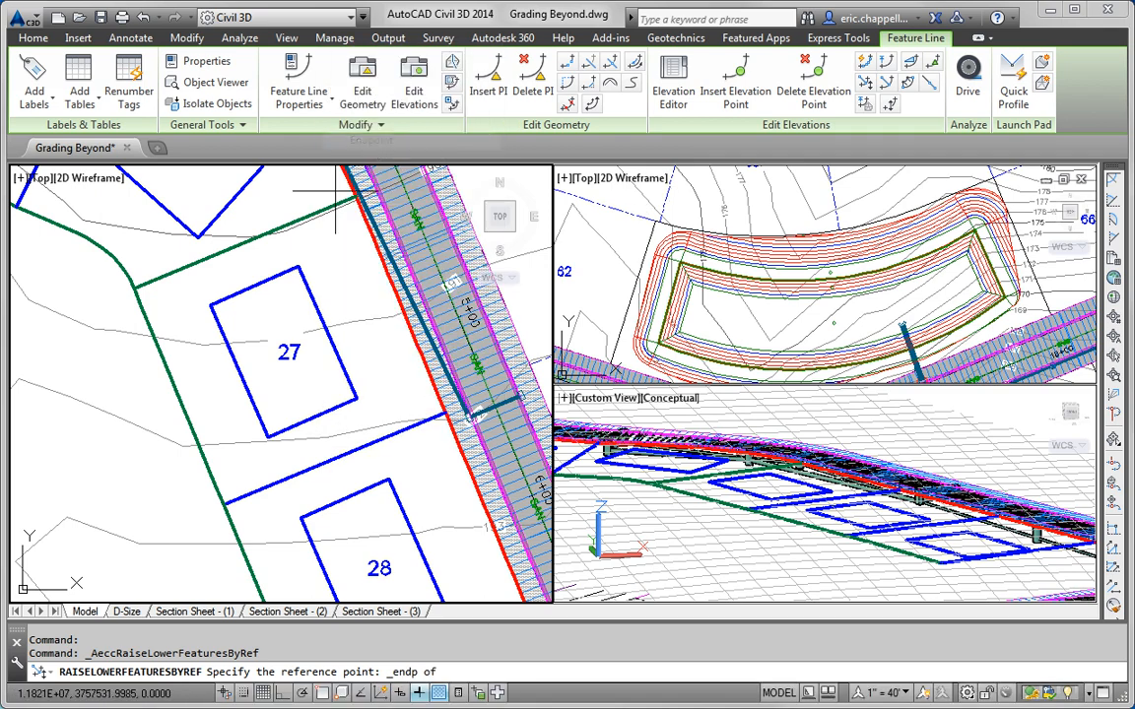
click(224, 505)
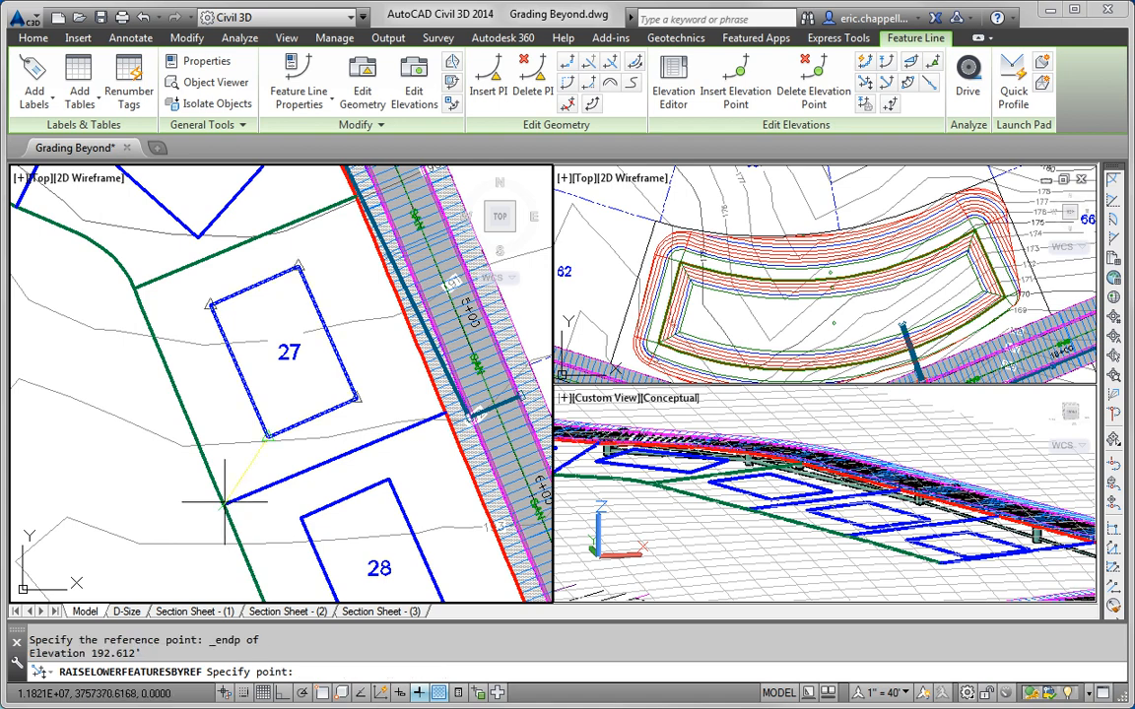
click(269, 437)
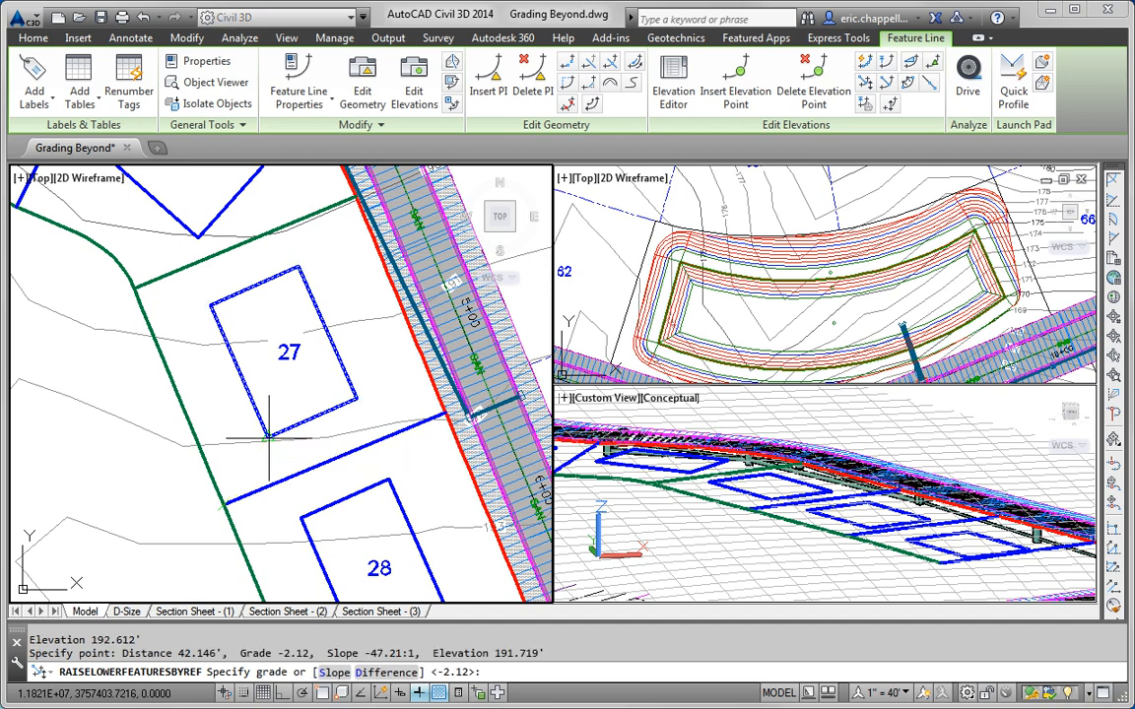
key(Return)
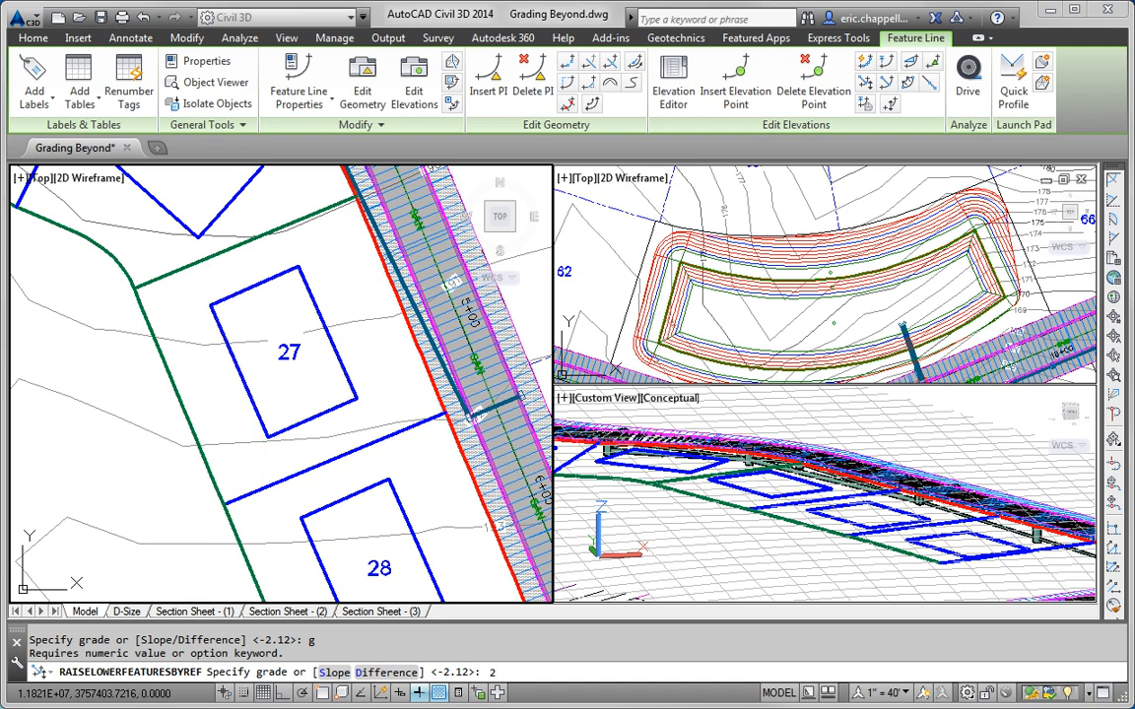
key(Return)
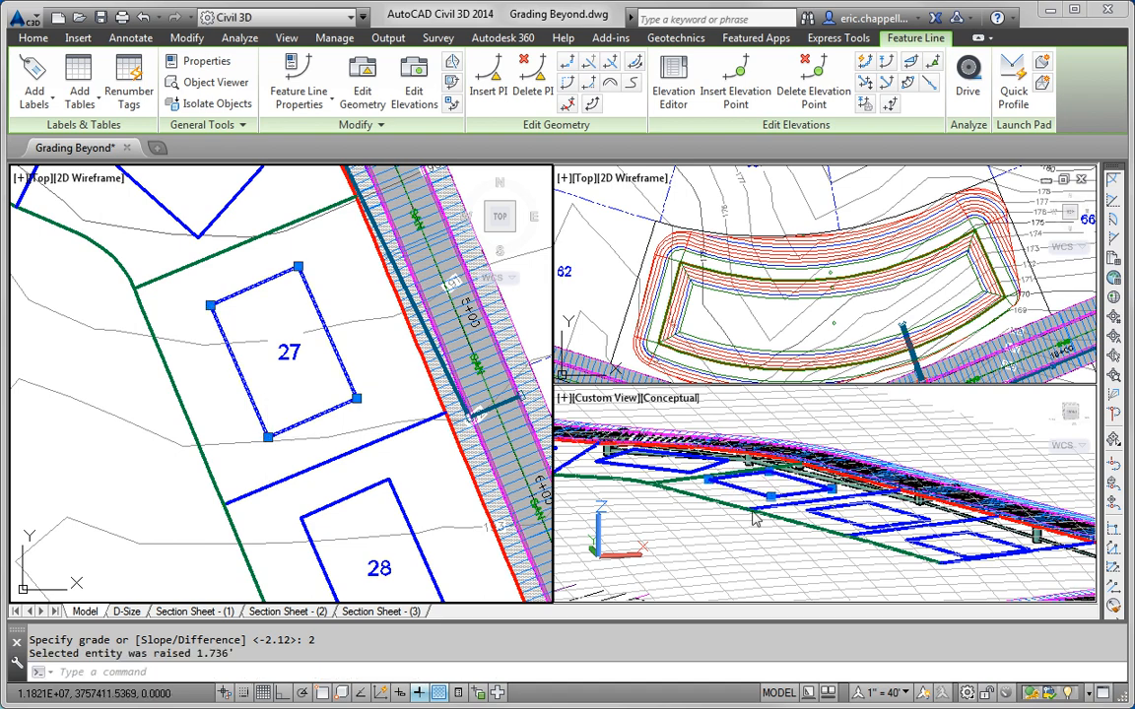
key(Escape)
key(Escape)
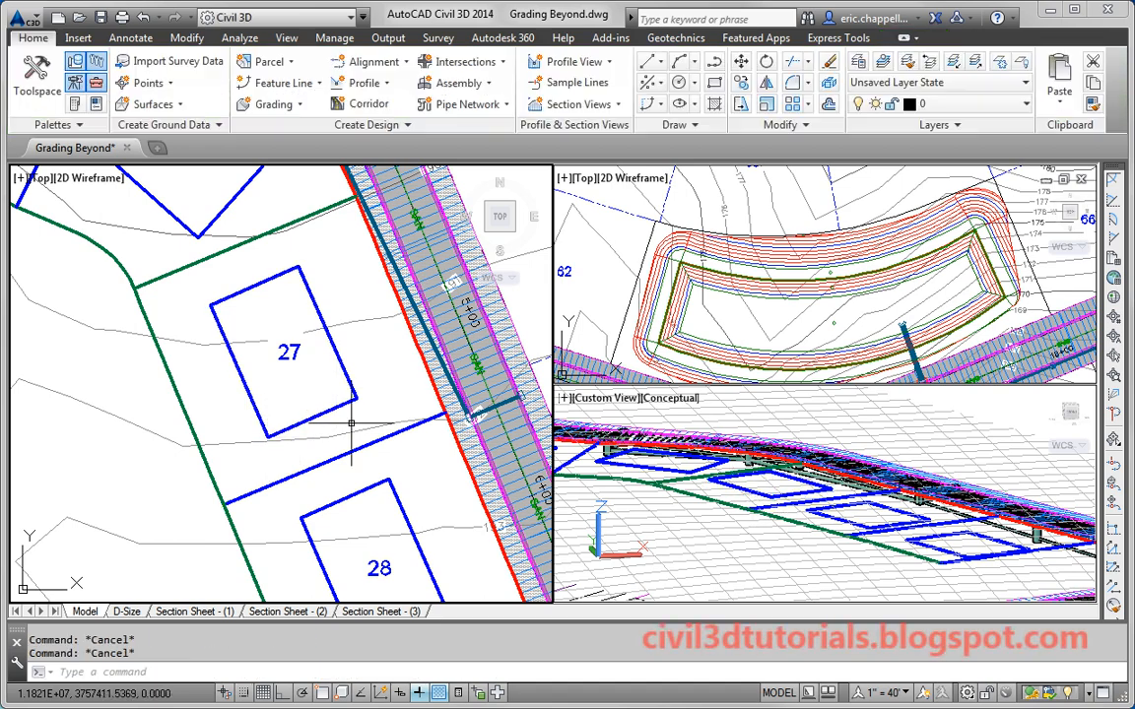
Step: Check the elevations along the lot line between lots 27 and 28
middle_drag(351, 424, 288, 238)
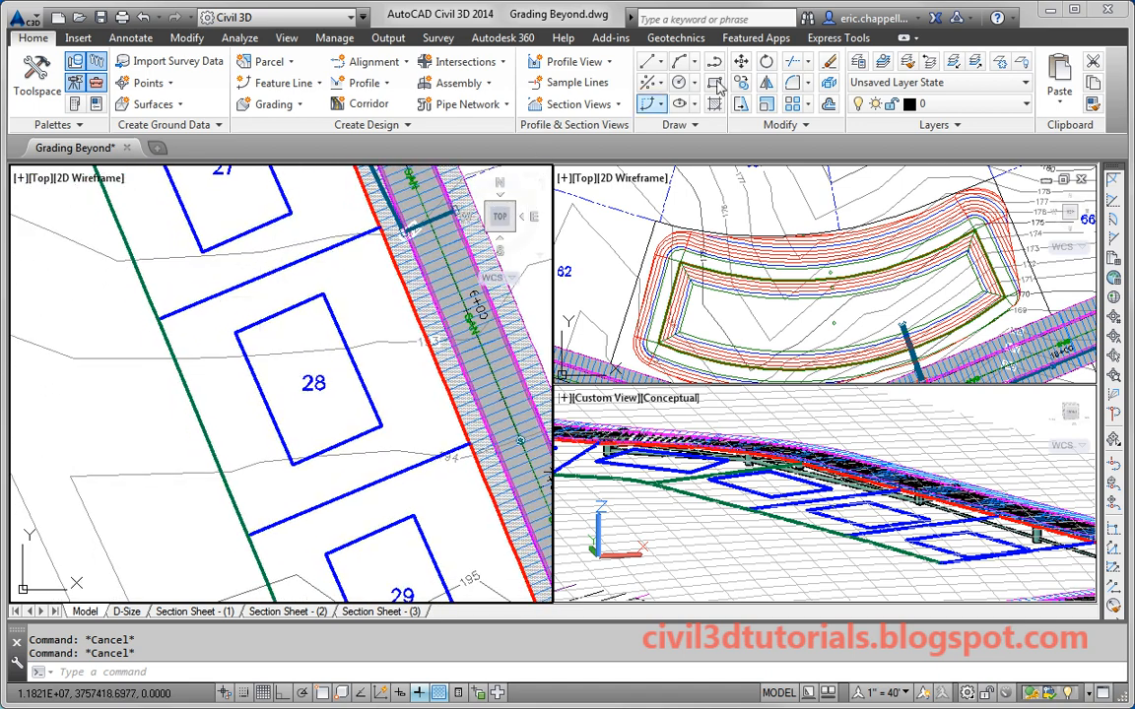
click(315, 253)
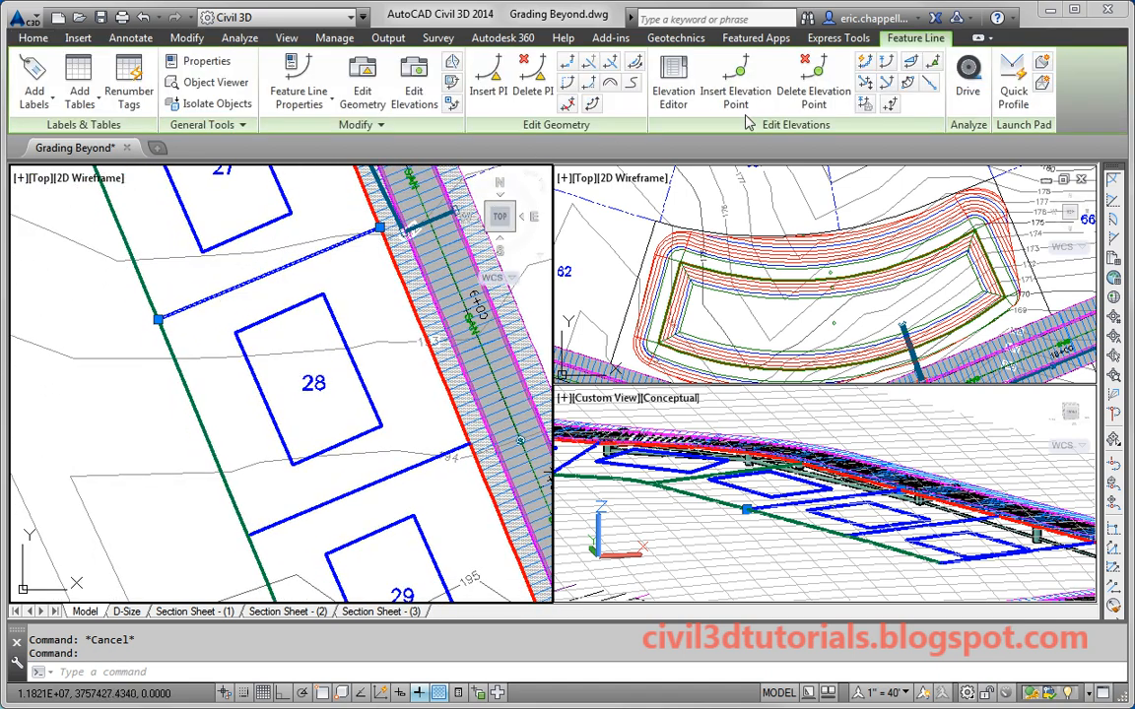
click(865, 63)
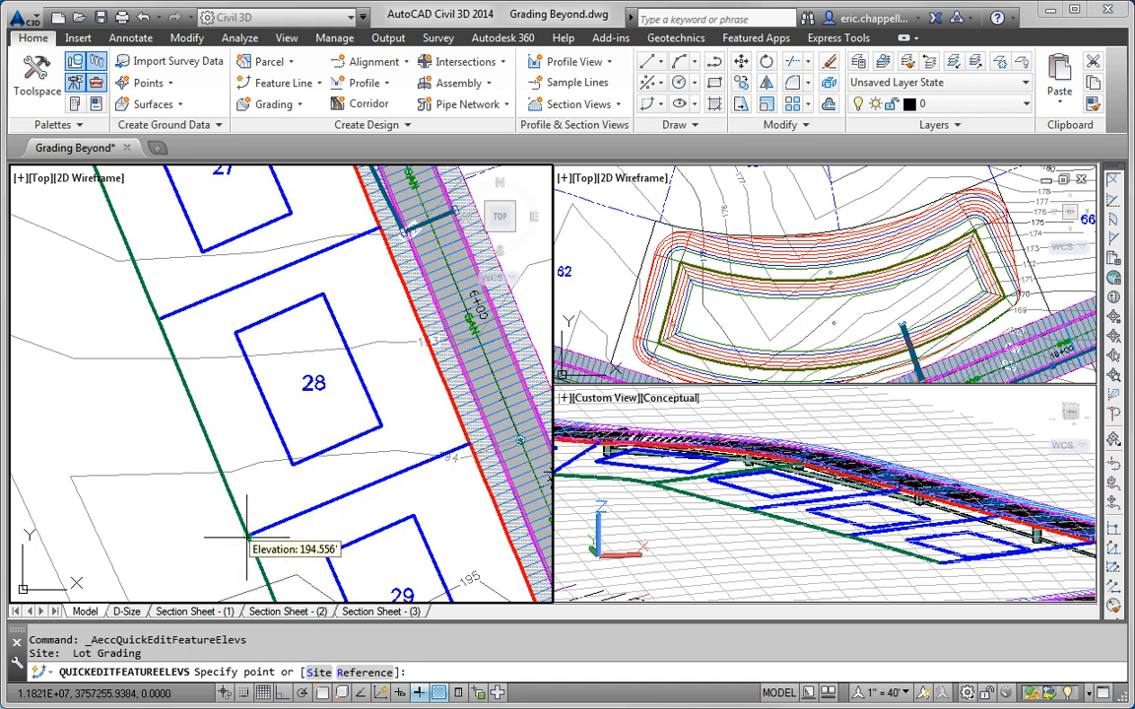
key(Escape)
key(Escape)
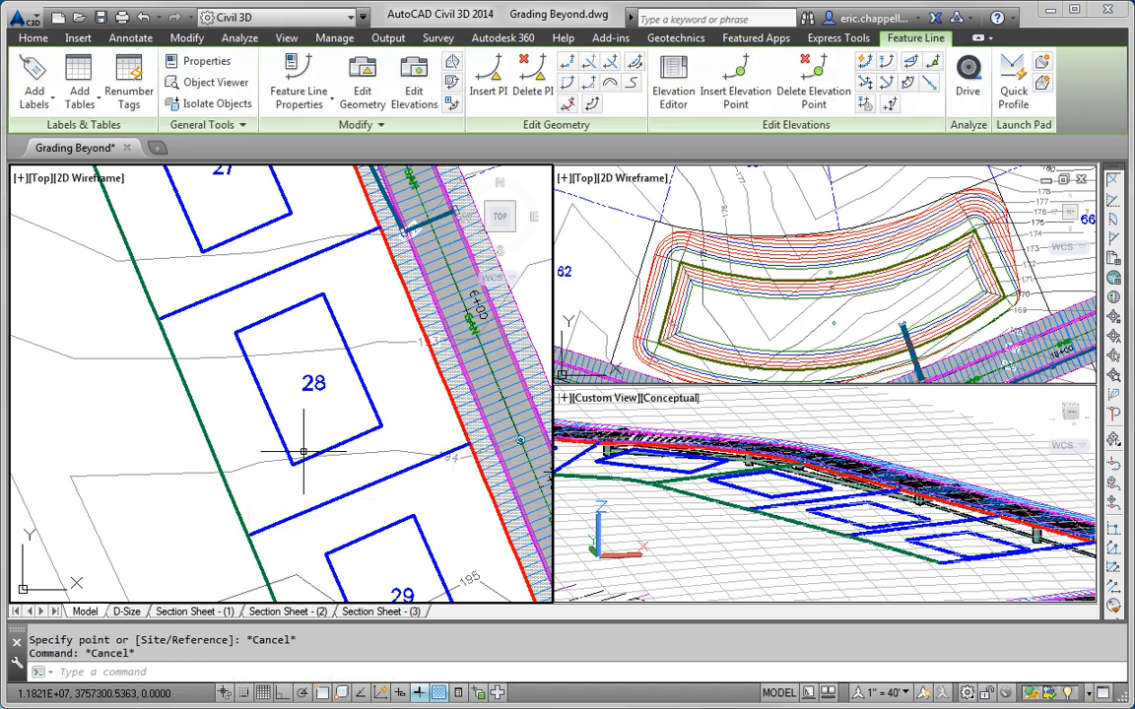
Step: Raise lot 28's pad at a 2% grade from the 194.556' lot-line endpoint
click(374, 408)
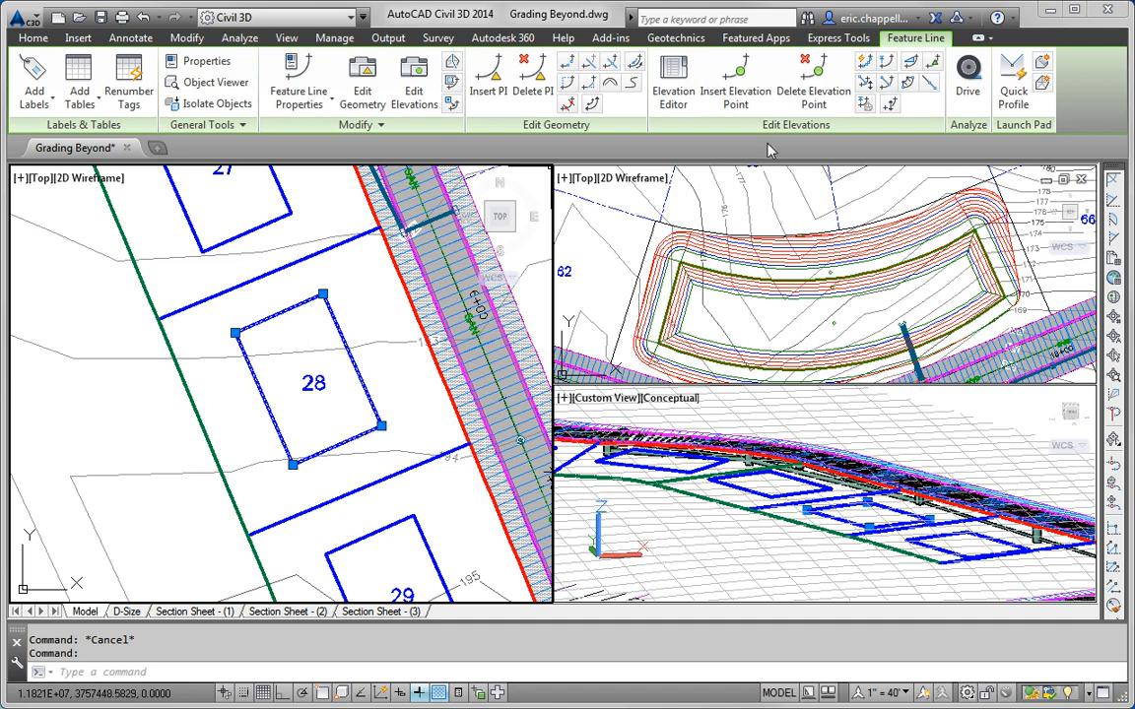
click(864, 103)
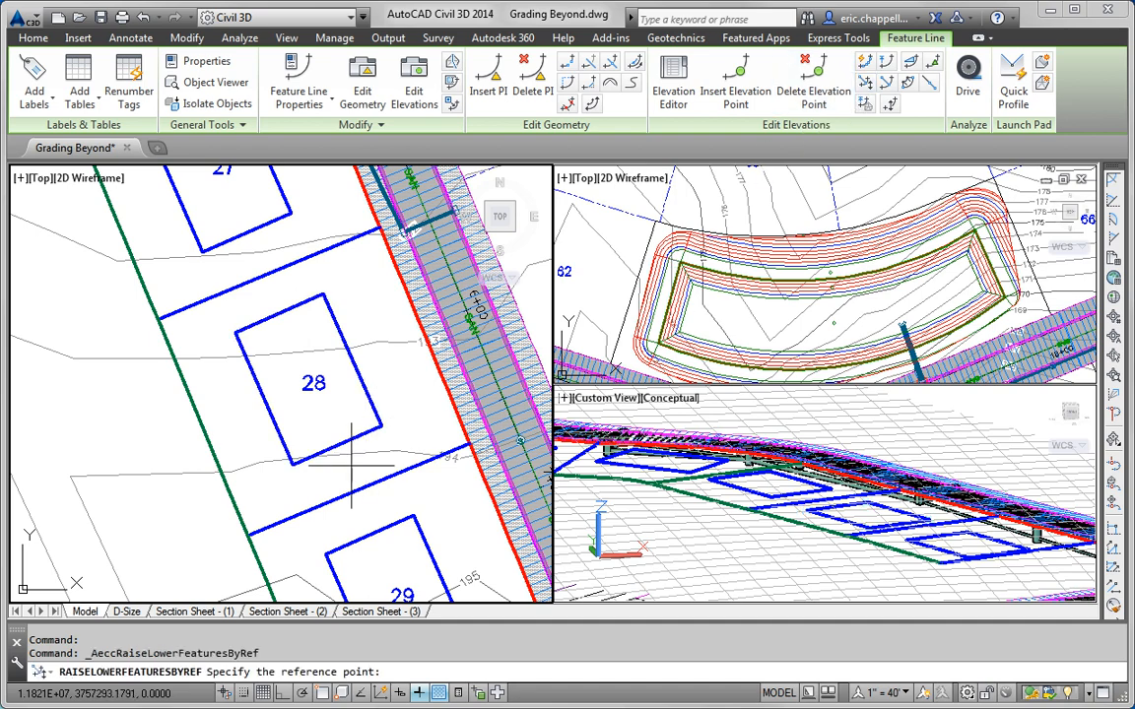
shift+right_click(225, 500)
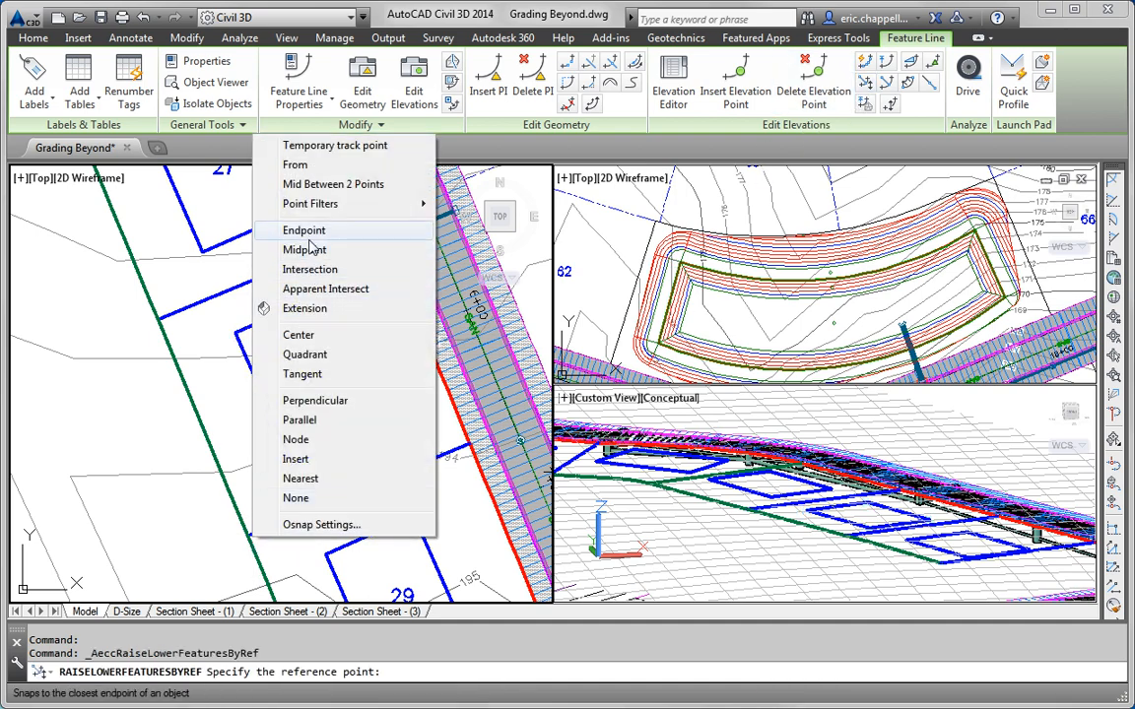
click(297, 299)
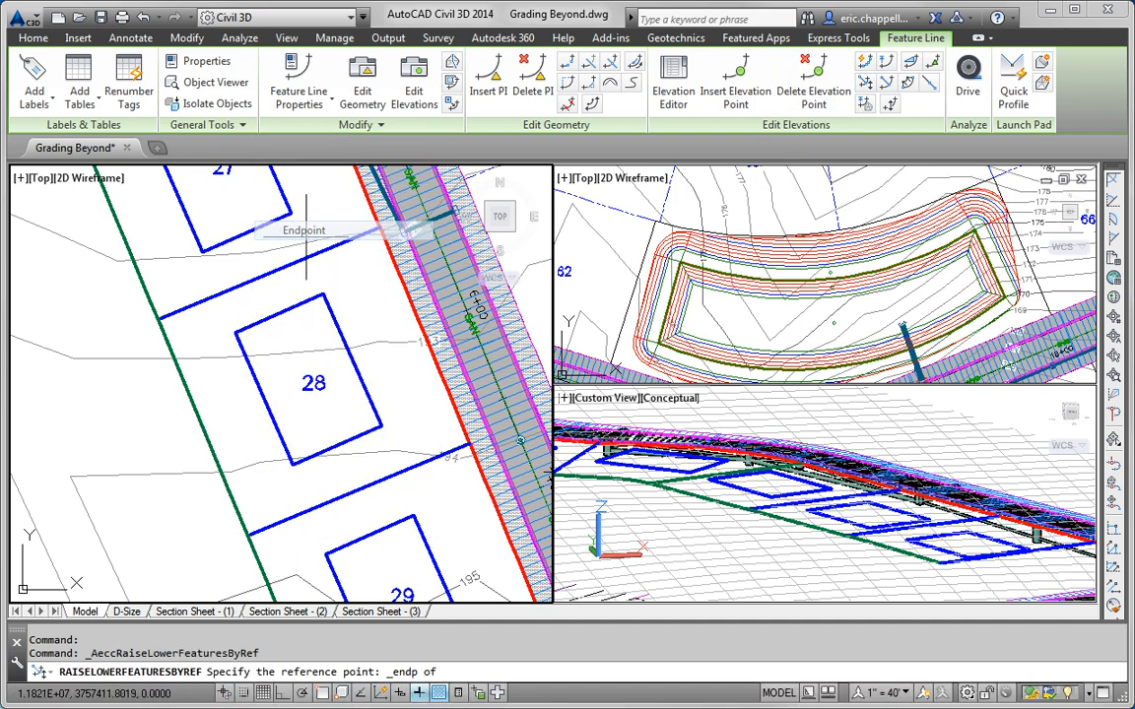
click(247, 537)
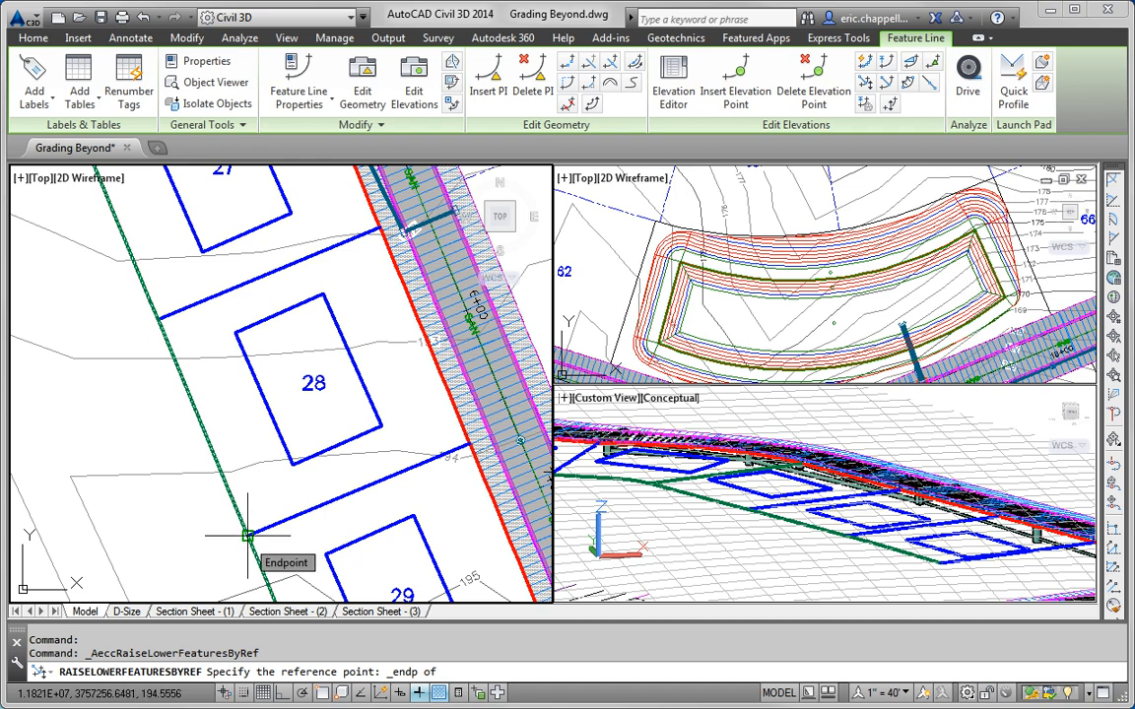
click(247, 537)
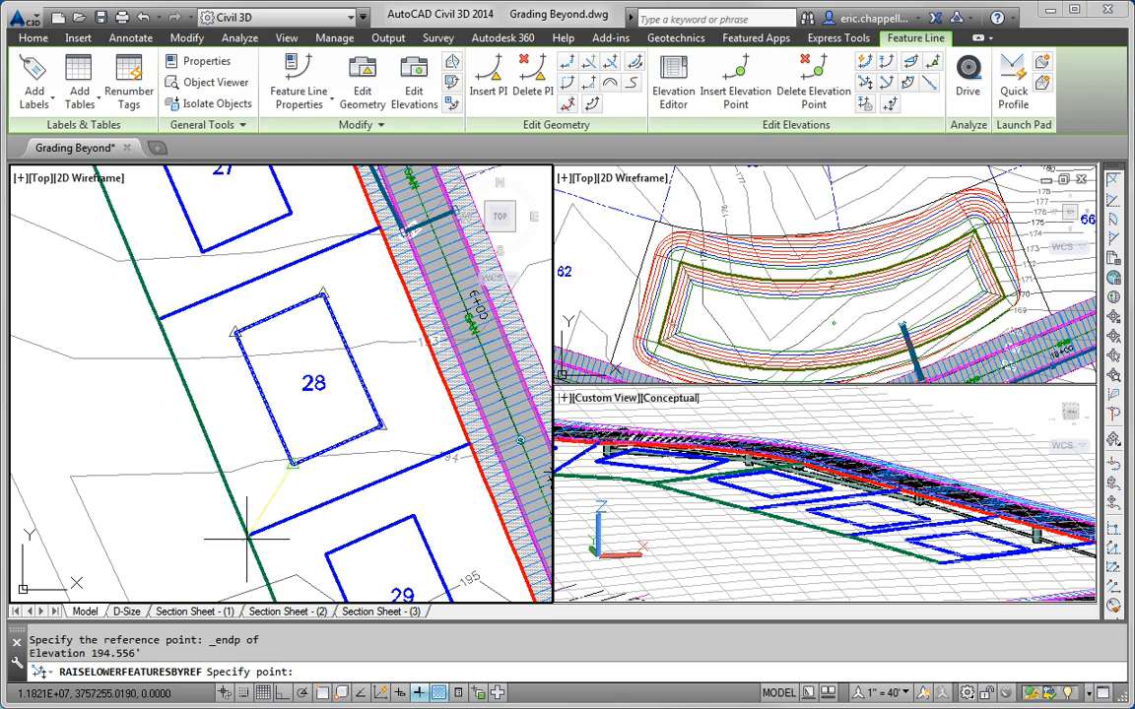
click(293, 463)
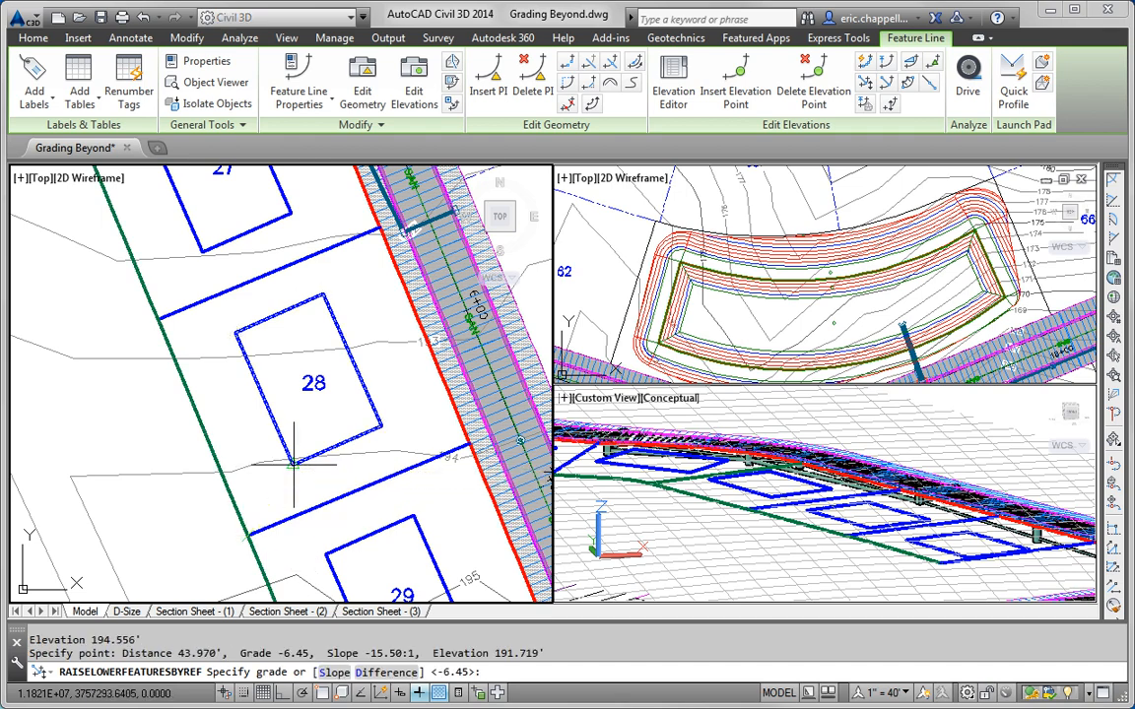
text(g)
key(Return)
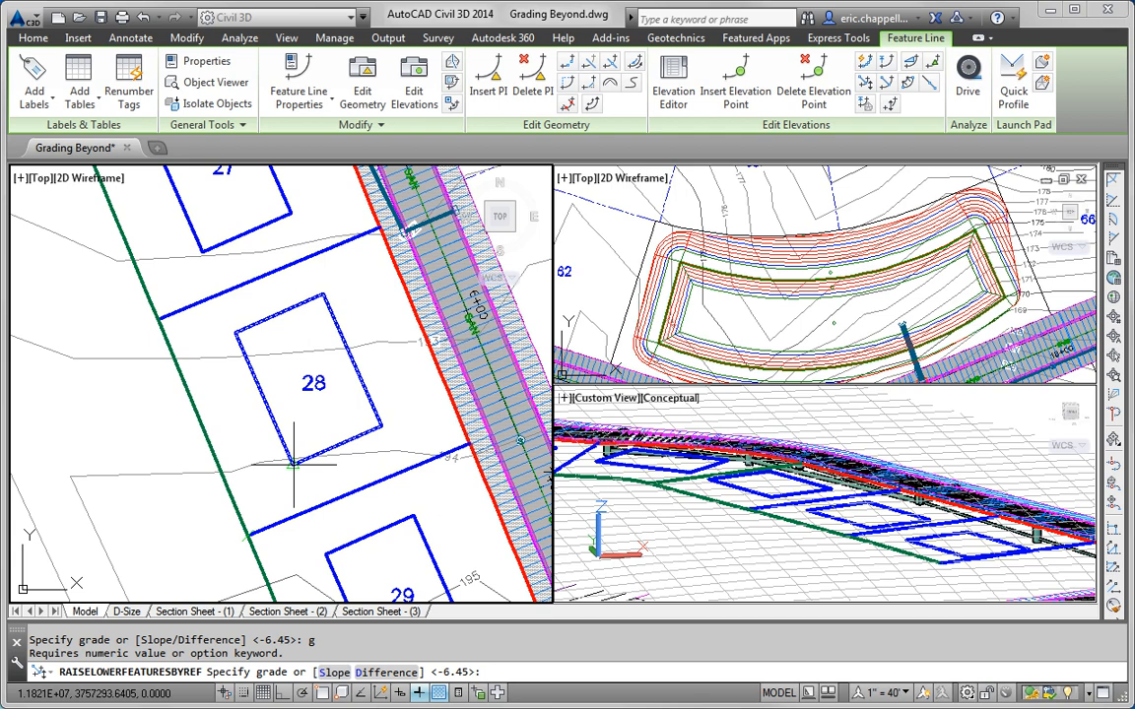
text(2)
key(Return)
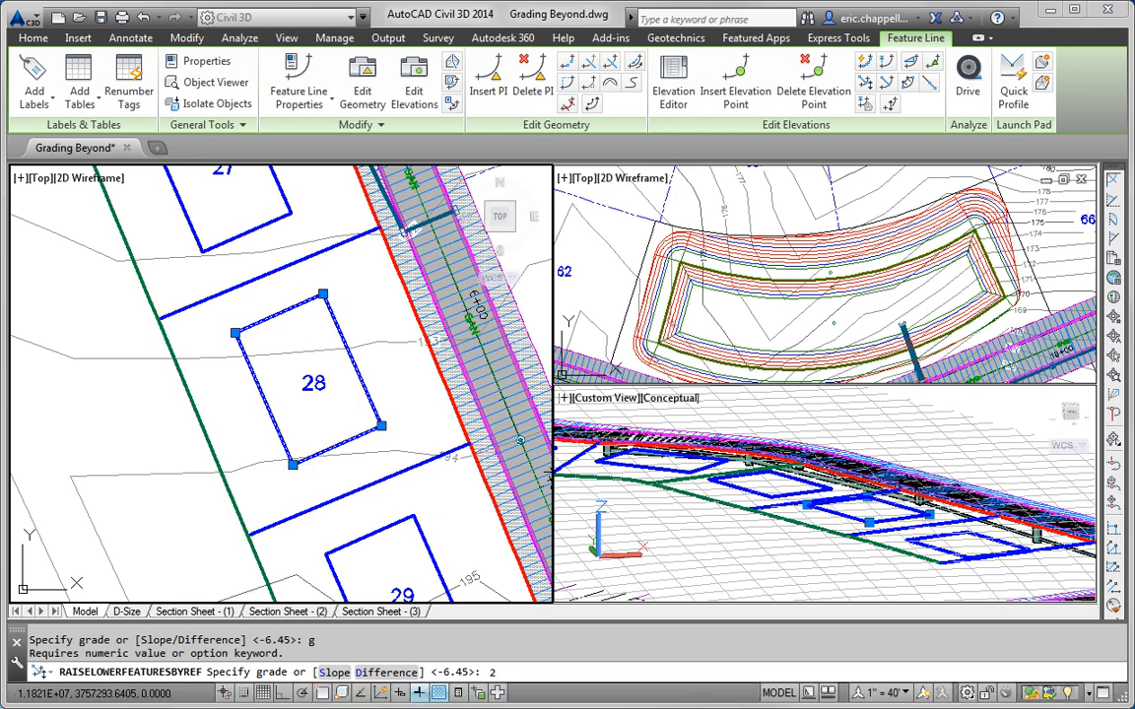
key(Escape)
middle_drag(312, 465, 300, 279)
middle_drag(369, 365, 327, 322)
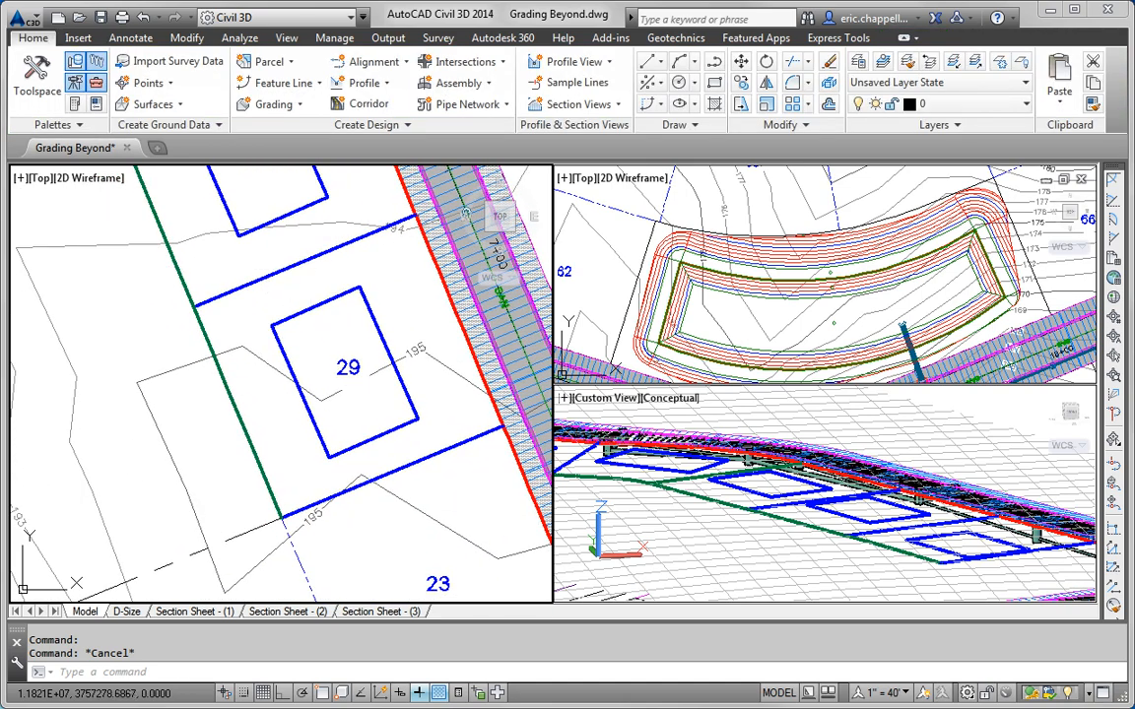
Step: Check the elevations along the lot line beside lot 29
click(271, 276)
click(864, 62)
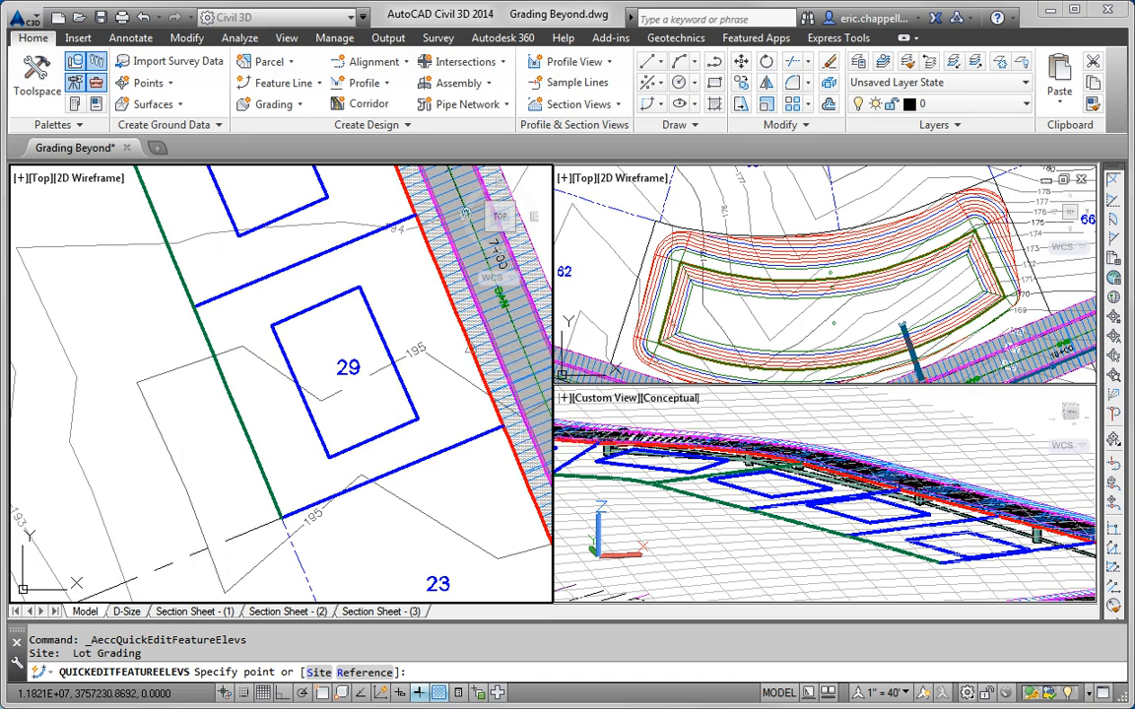
key(Escape)
key(Escape)
Step: Raise lot 29's pad 5.032' at a 2% grade from the 195.860' lot-line endpoint
click(299, 388)
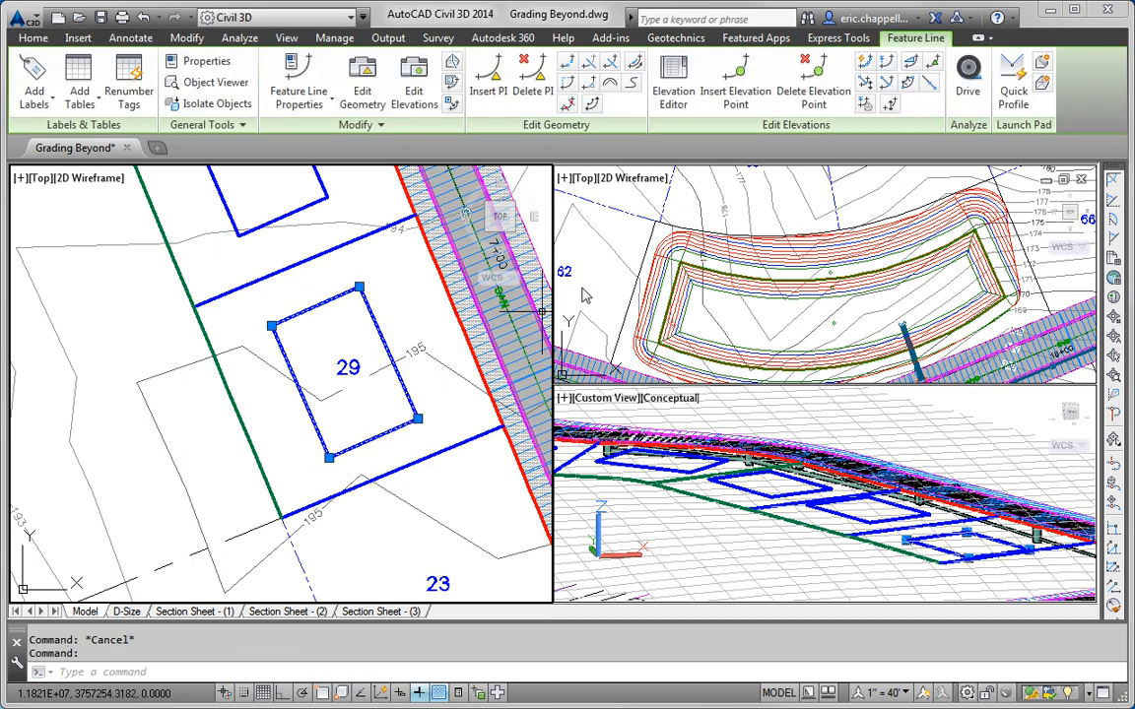
shift+right_click(490, 440)
click(555, 135)
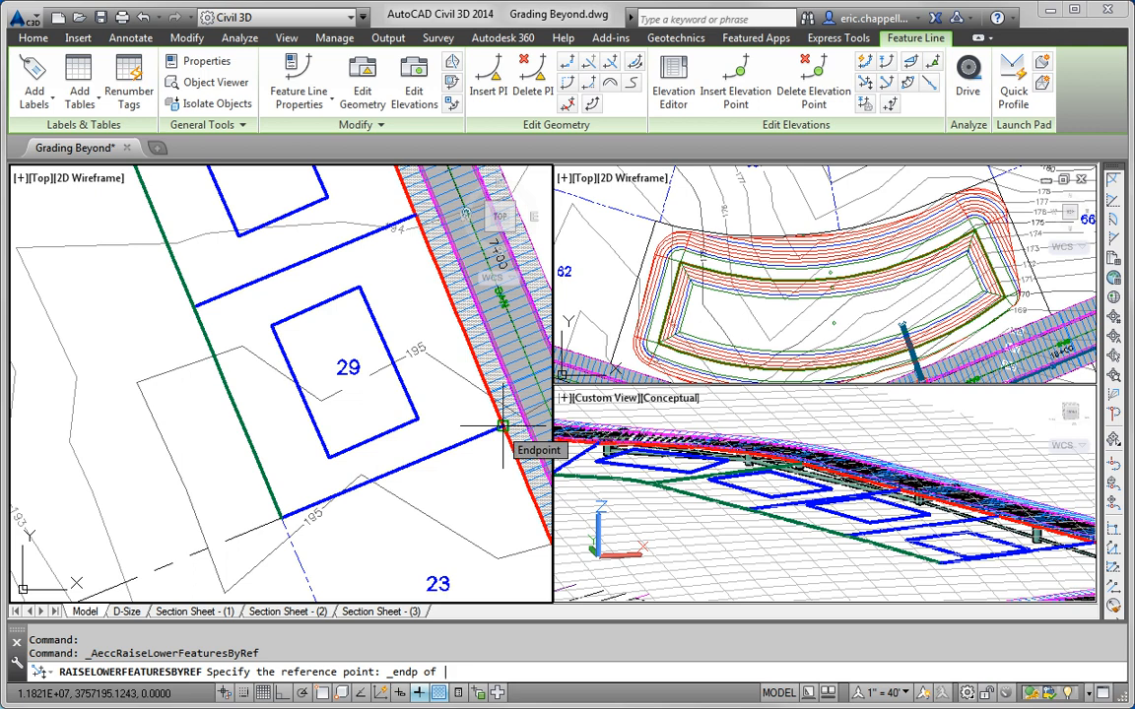
click(503, 426)
click(502, 427)
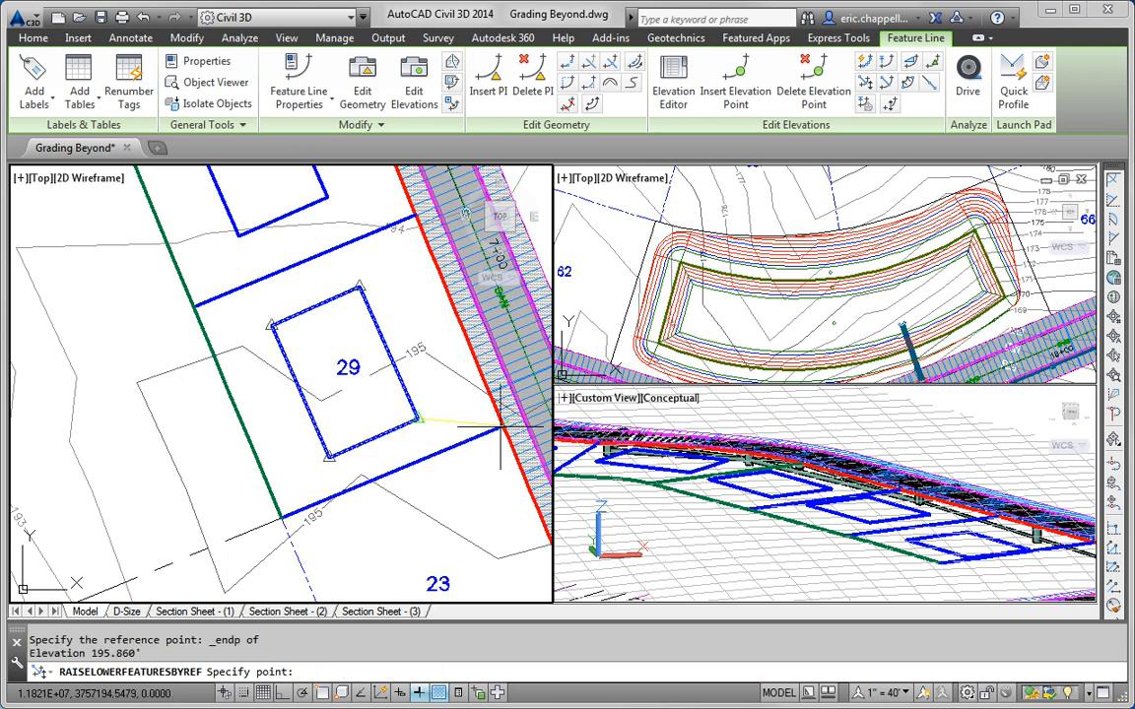
click(420, 418)
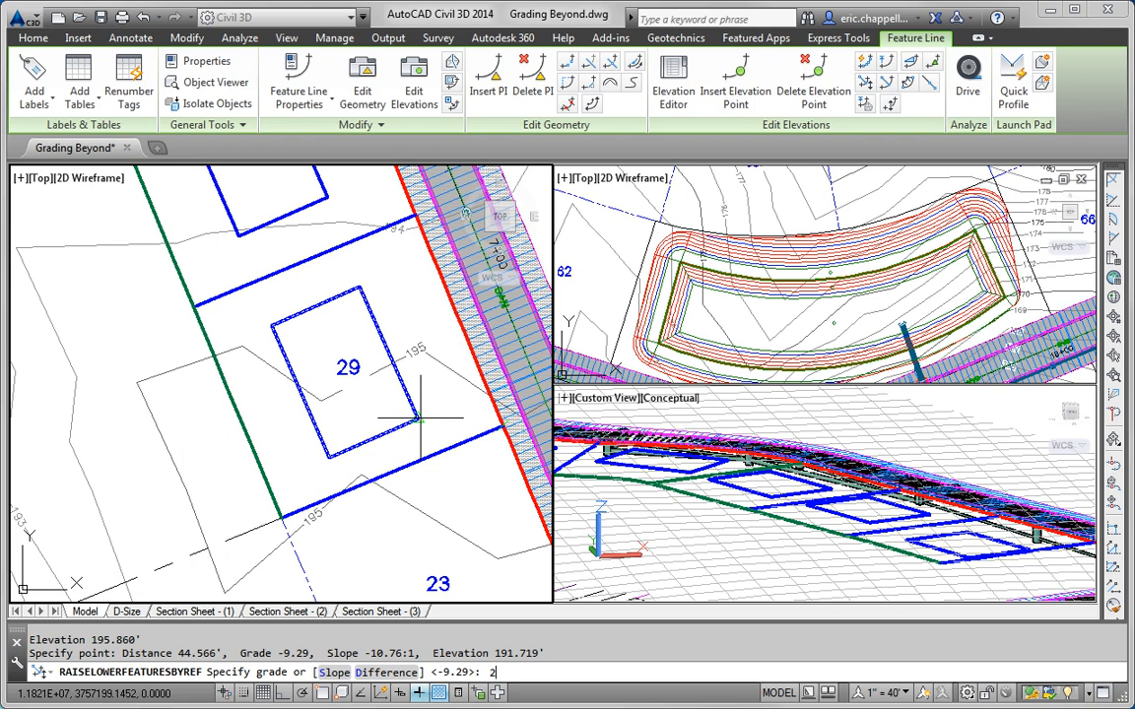
text(2)
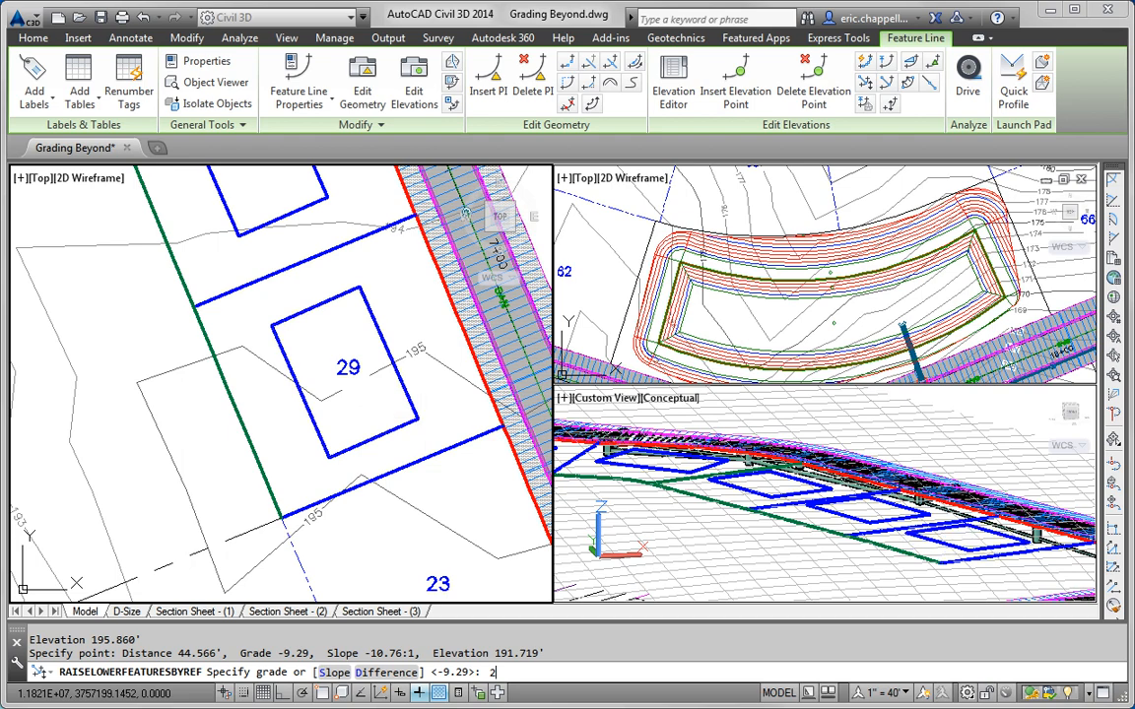
key(Return)
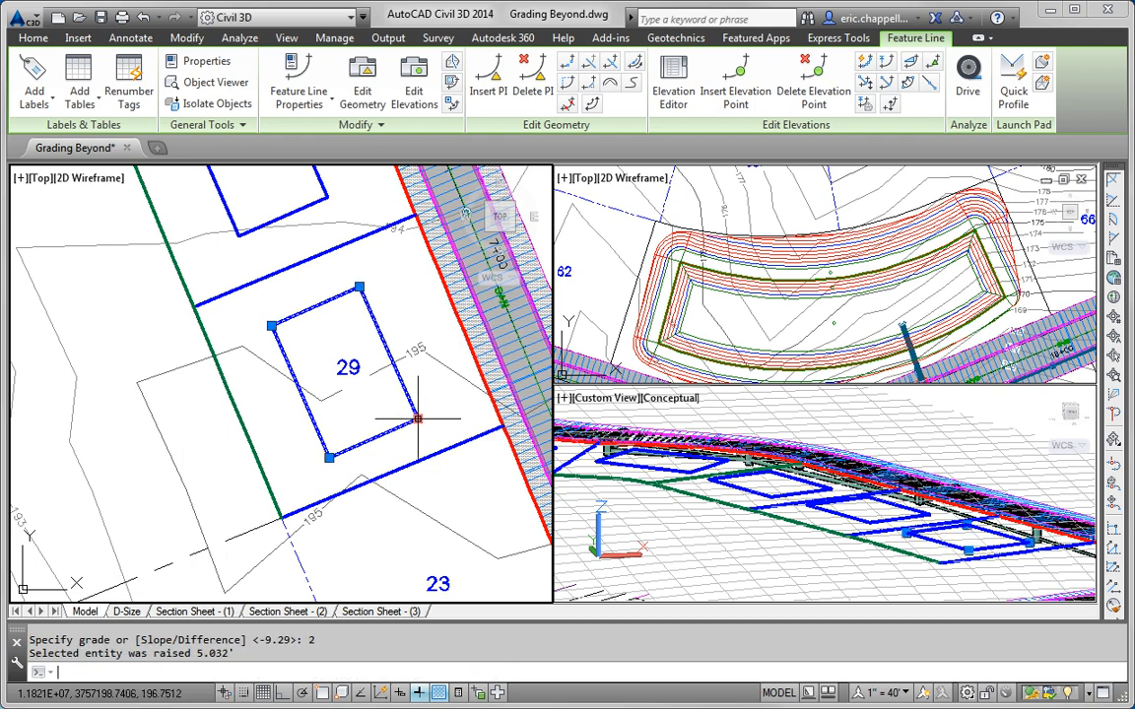
key(Escape)
key(Escape)
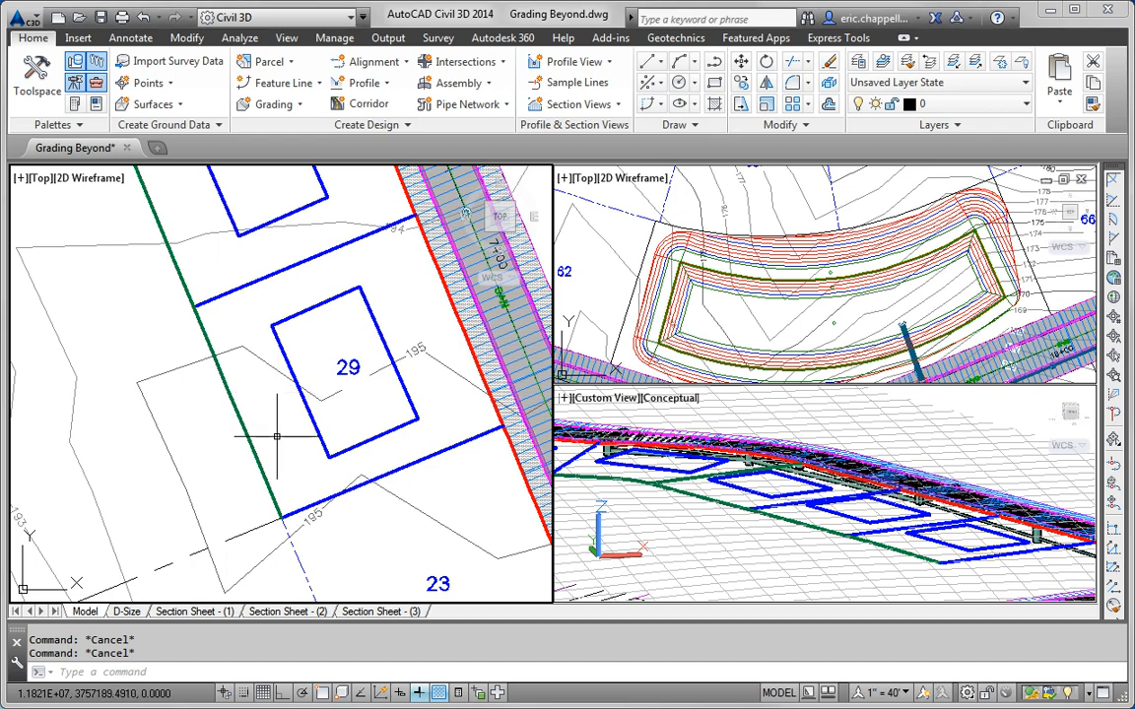
Step: In Prospector, create a new TIN surface named Lots
scroll(248, 394, down, 5)
middle_drag(301, 357, 434, 476)
scroll(345, 365, down, 3)
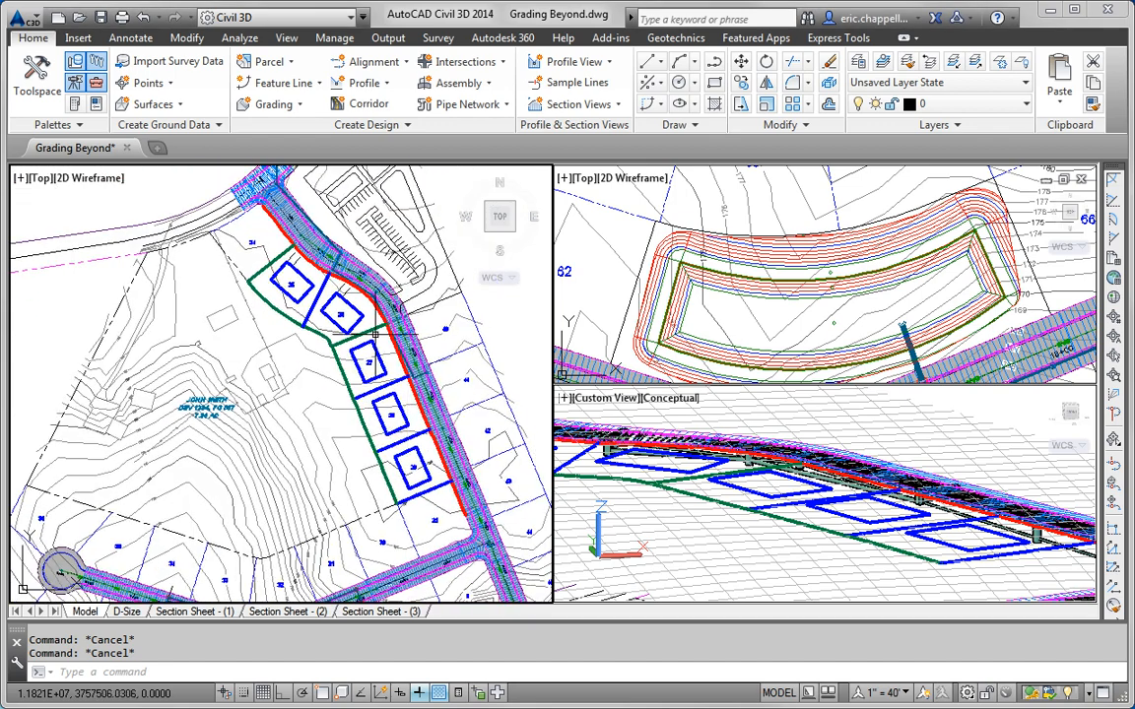
click(51, 95)
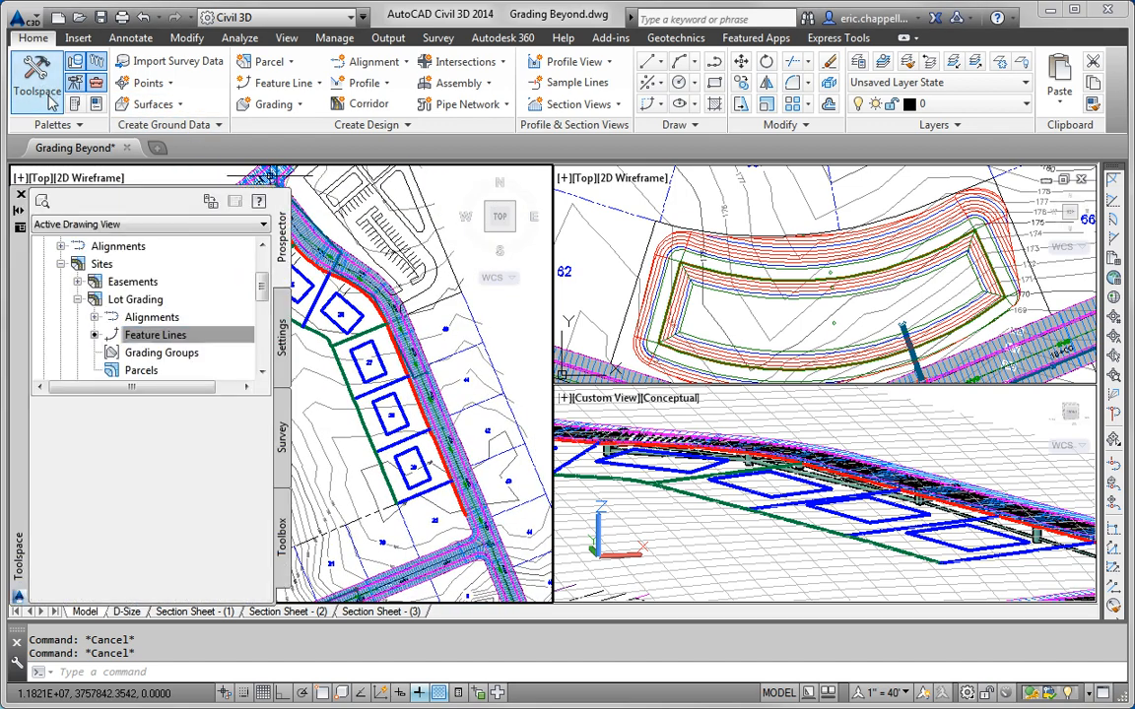
scroll(241, 315, up, 2)
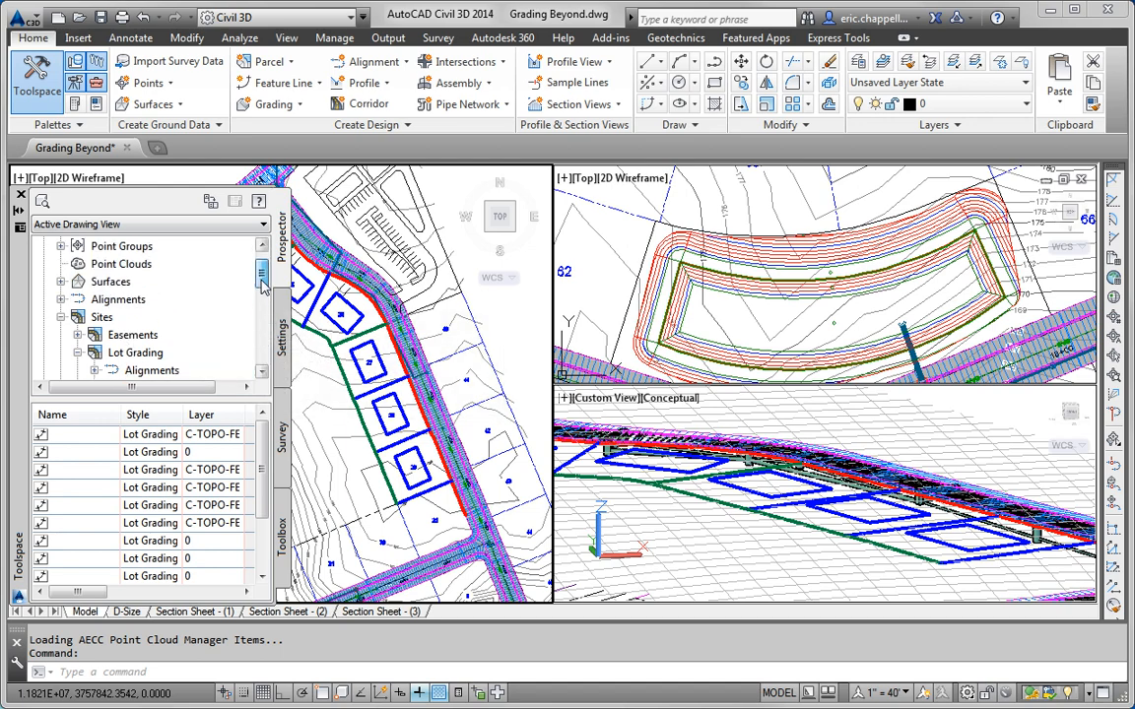
click(61, 317)
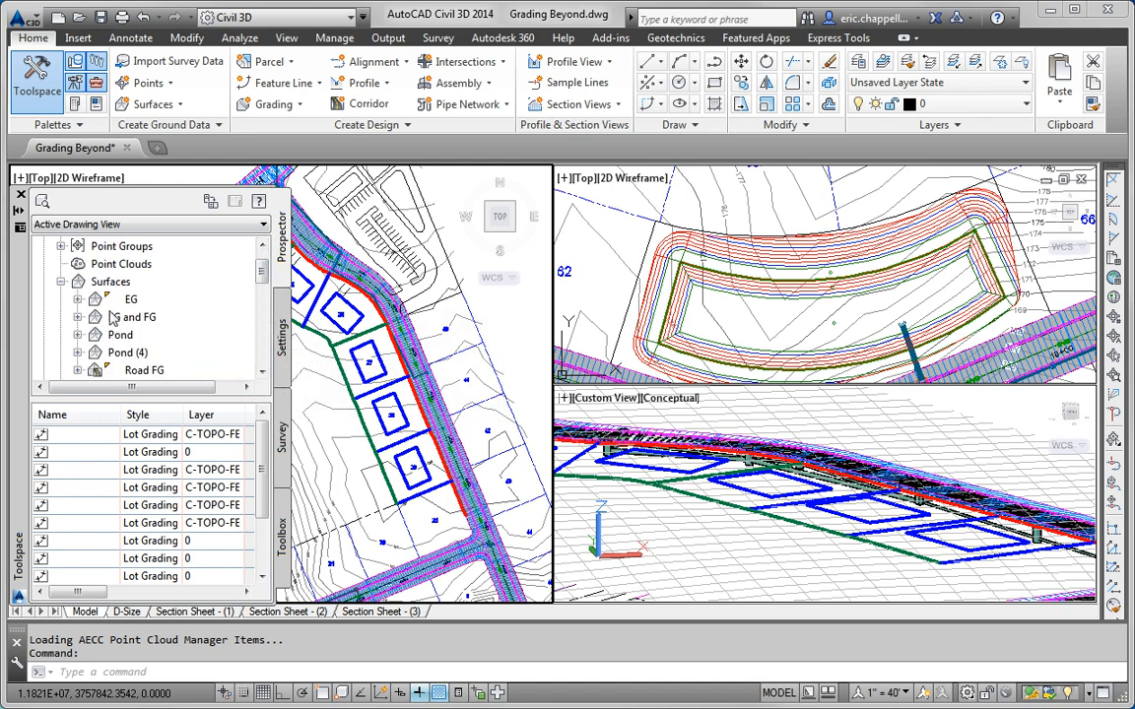
right_click(148, 283)
click(168, 296)
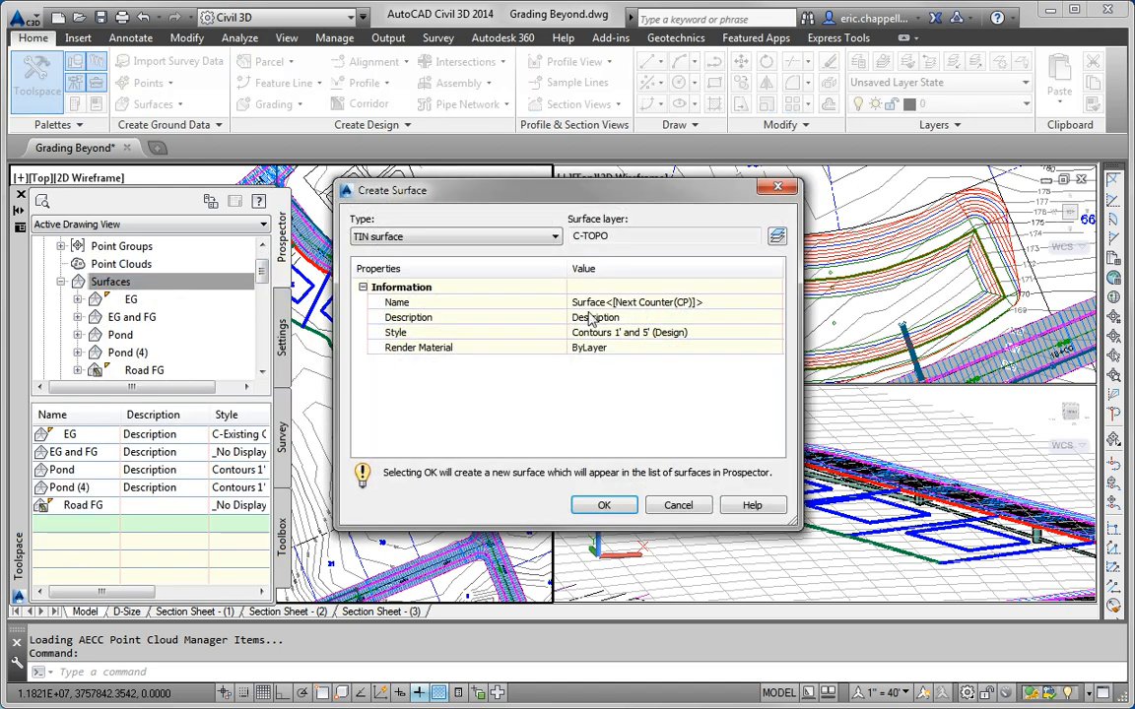
click(656, 302)
text(Lots)
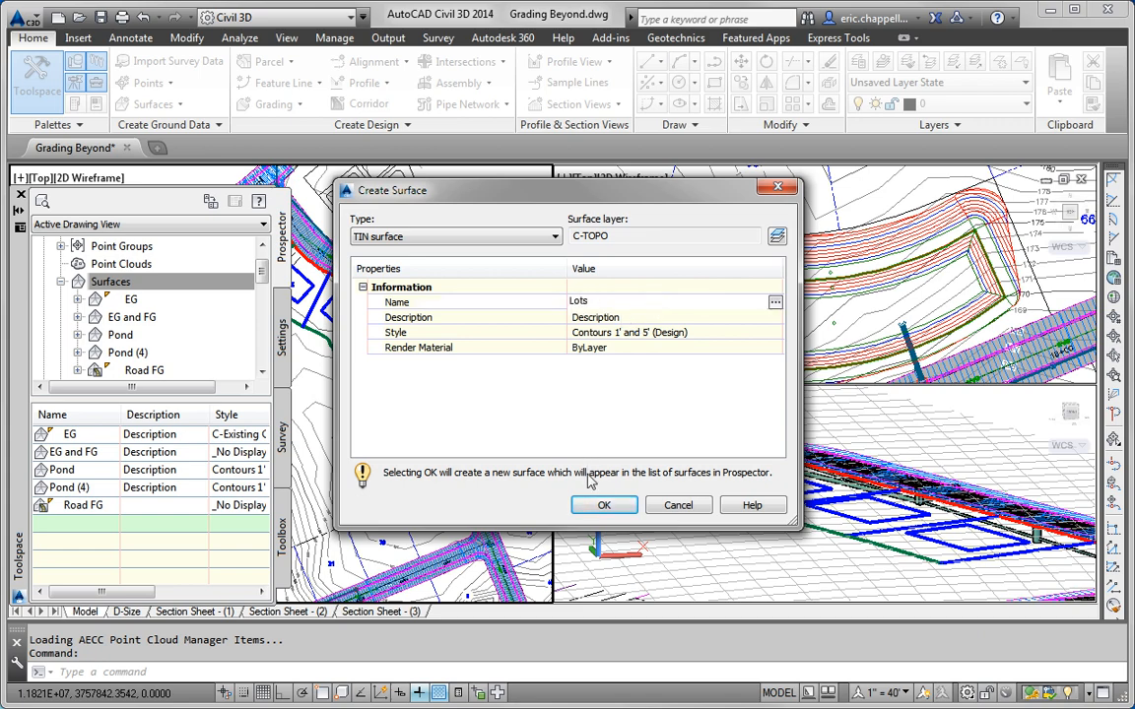
key(Return)
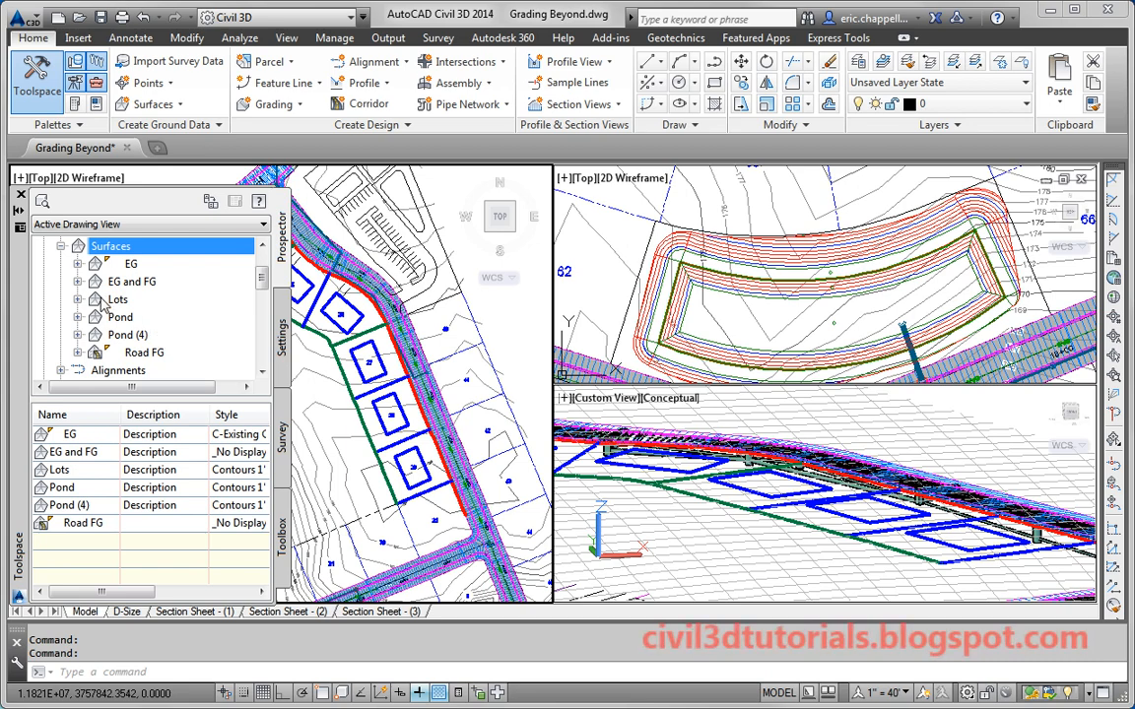
Step: Expand the Lots surface Definition and bring up the Breaklines options to add breaklines
click(78, 298)
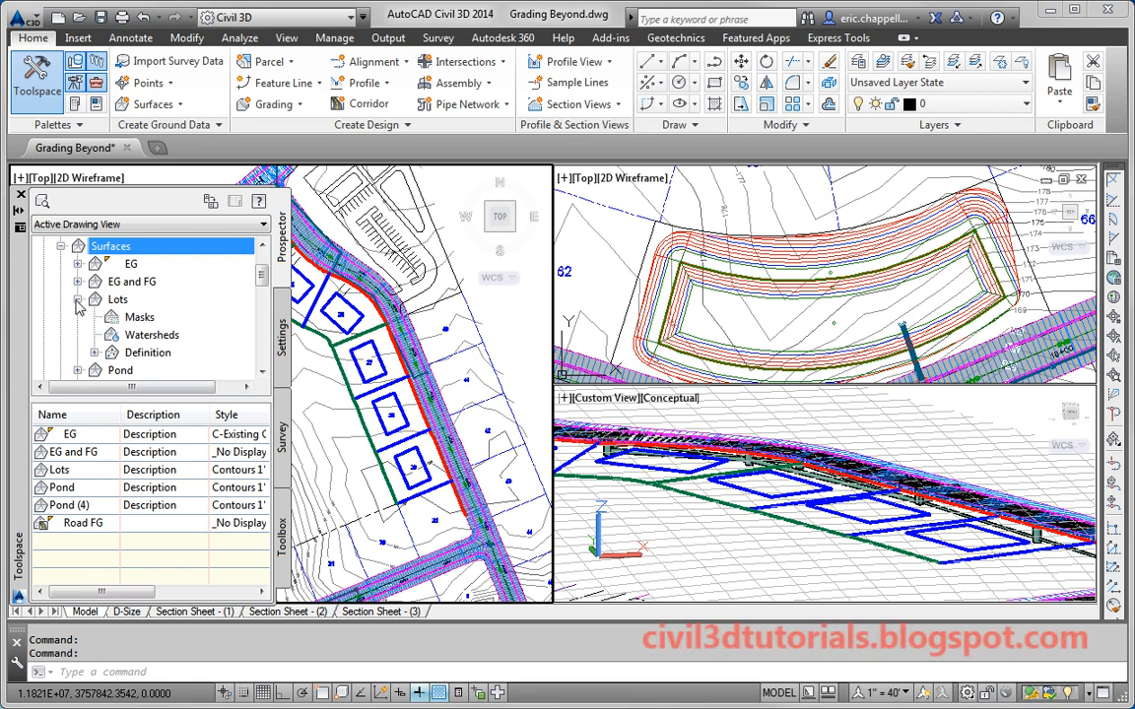
click(95, 351)
click(148, 281)
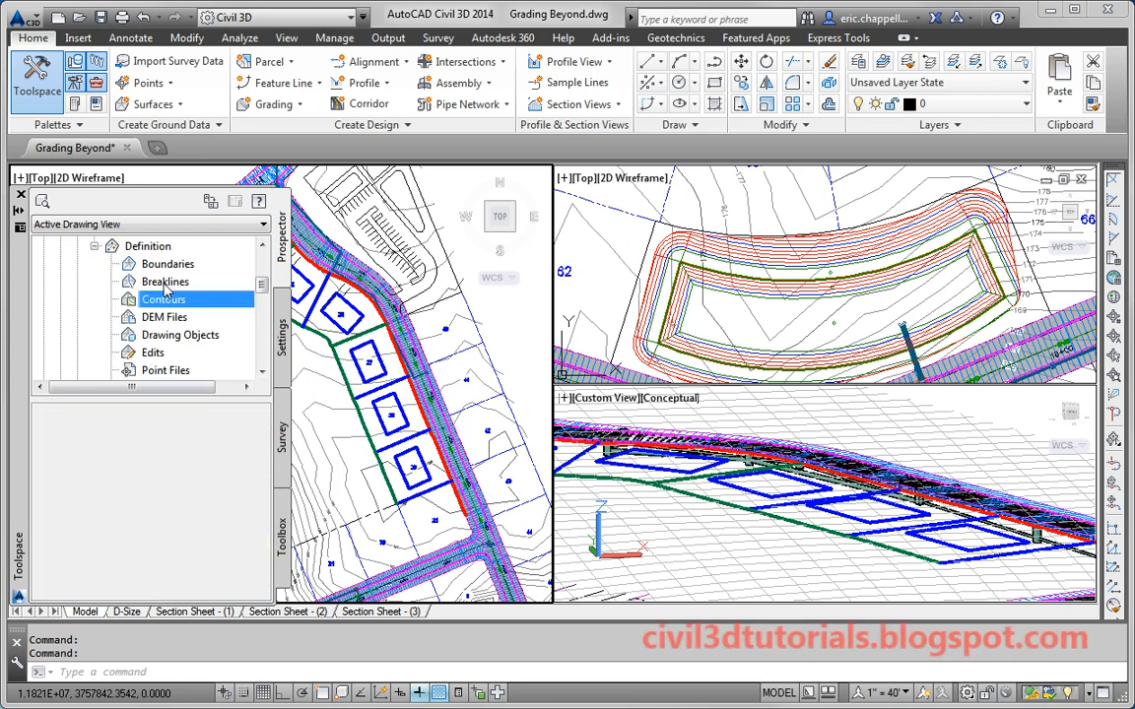
right_click(150, 281)
Step: Add a breakline set with a mid-ordinate distance of 0.1
click(173, 291)
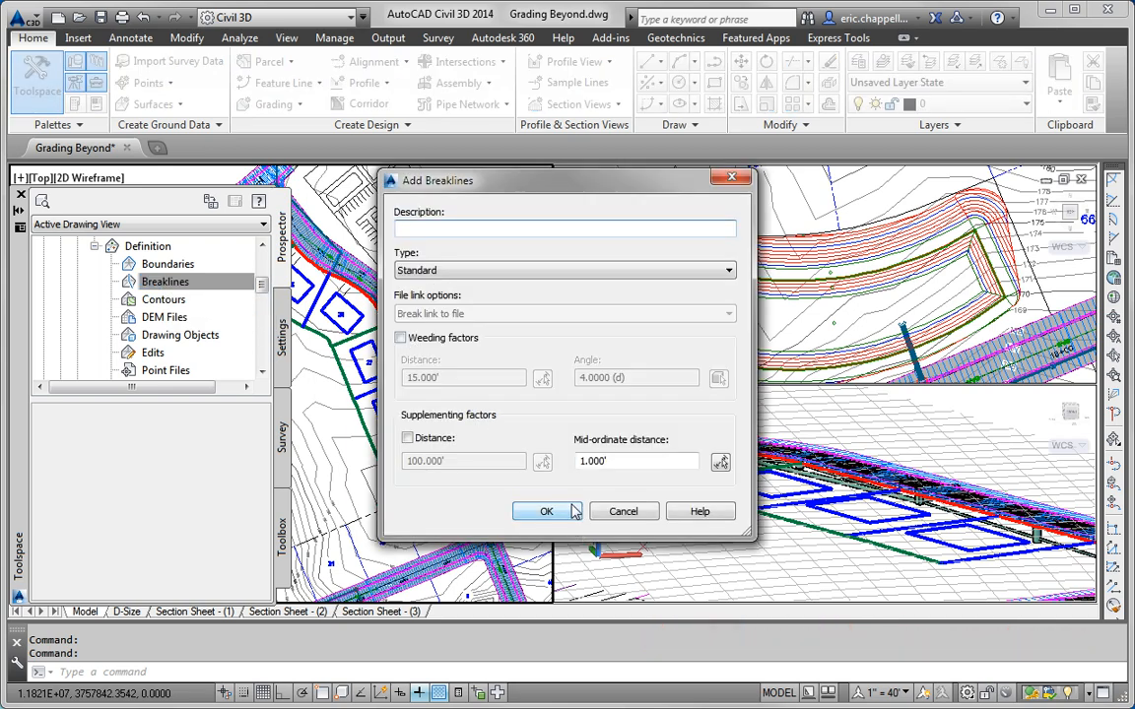
double_click(596, 461)
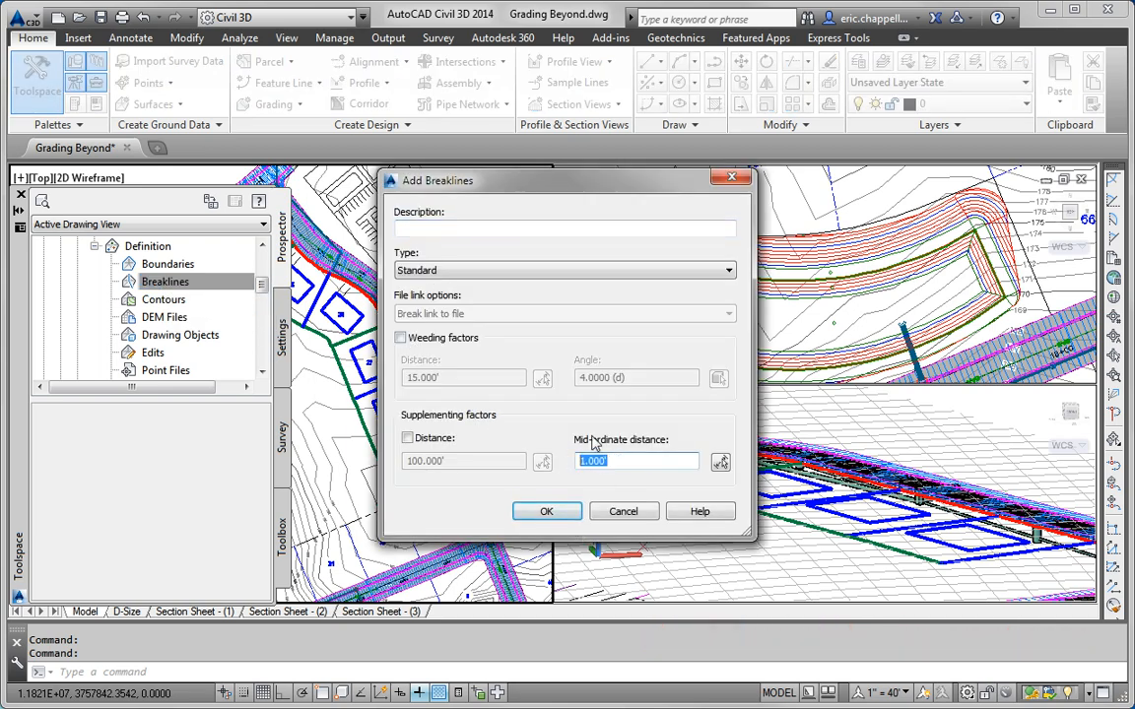
text(.1)
click(566, 512)
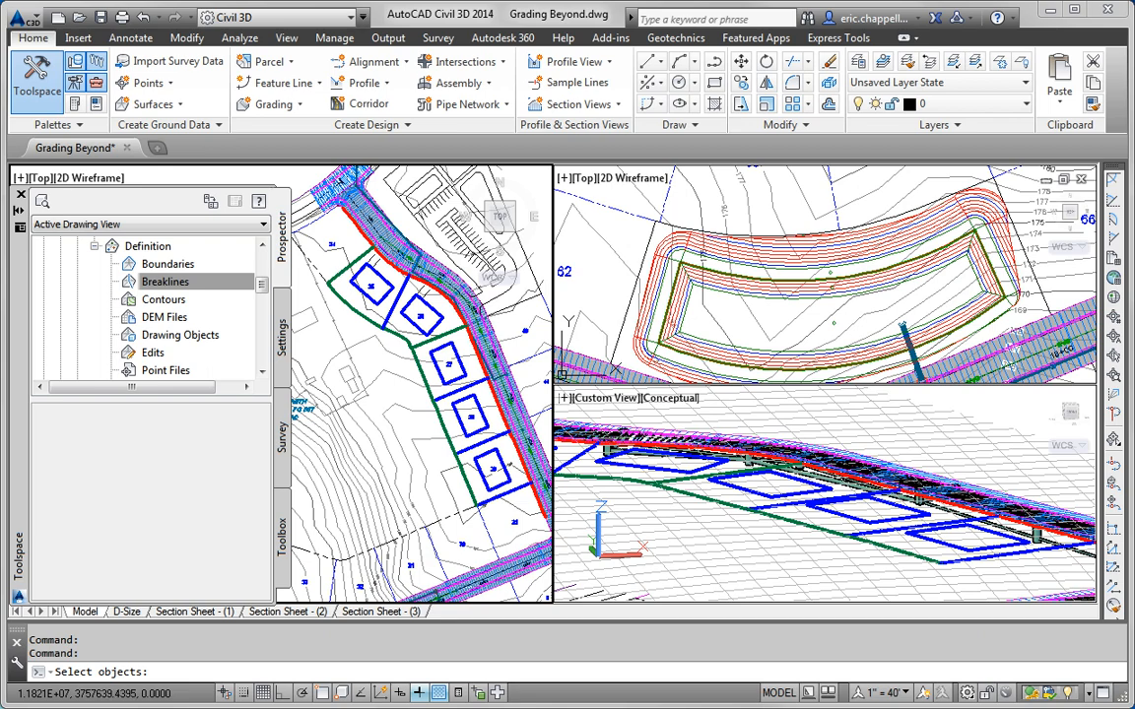
Step: Pick the first four lot lines and the outlines of lots 27 and 28 as breaklines
click(306, 251)
scroll(380, 316, up, 4)
click(391, 334)
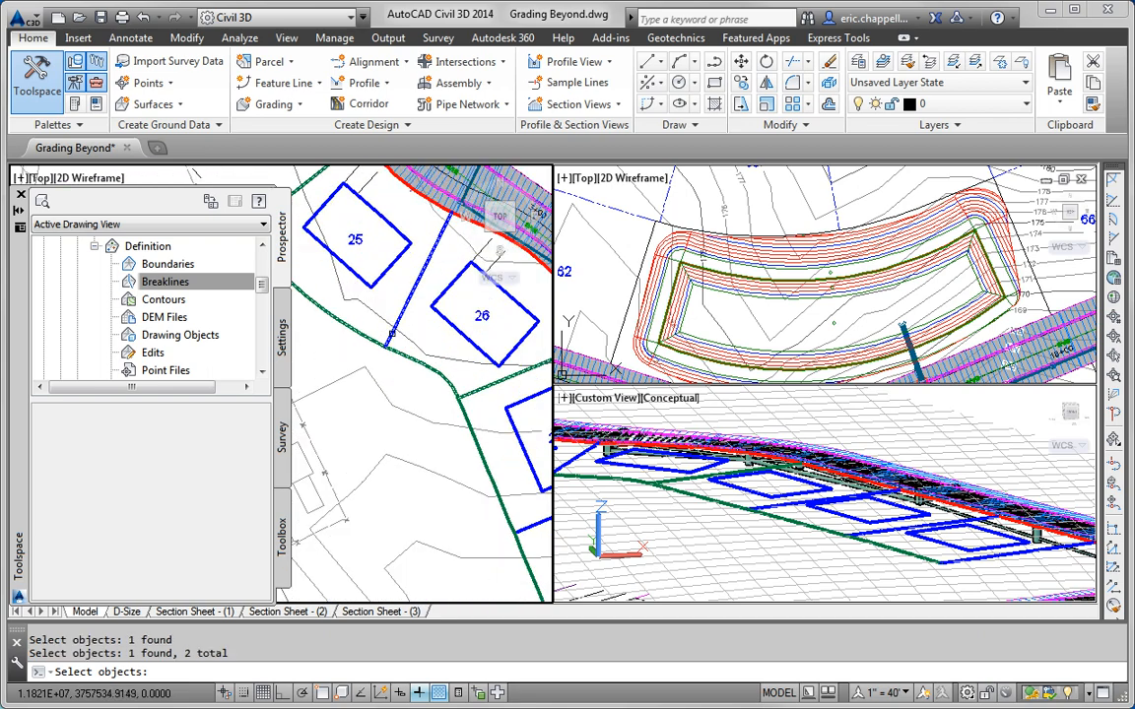
click(381, 280)
click(441, 296)
middle_drag(470, 363, 367, 272)
click(415, 310)
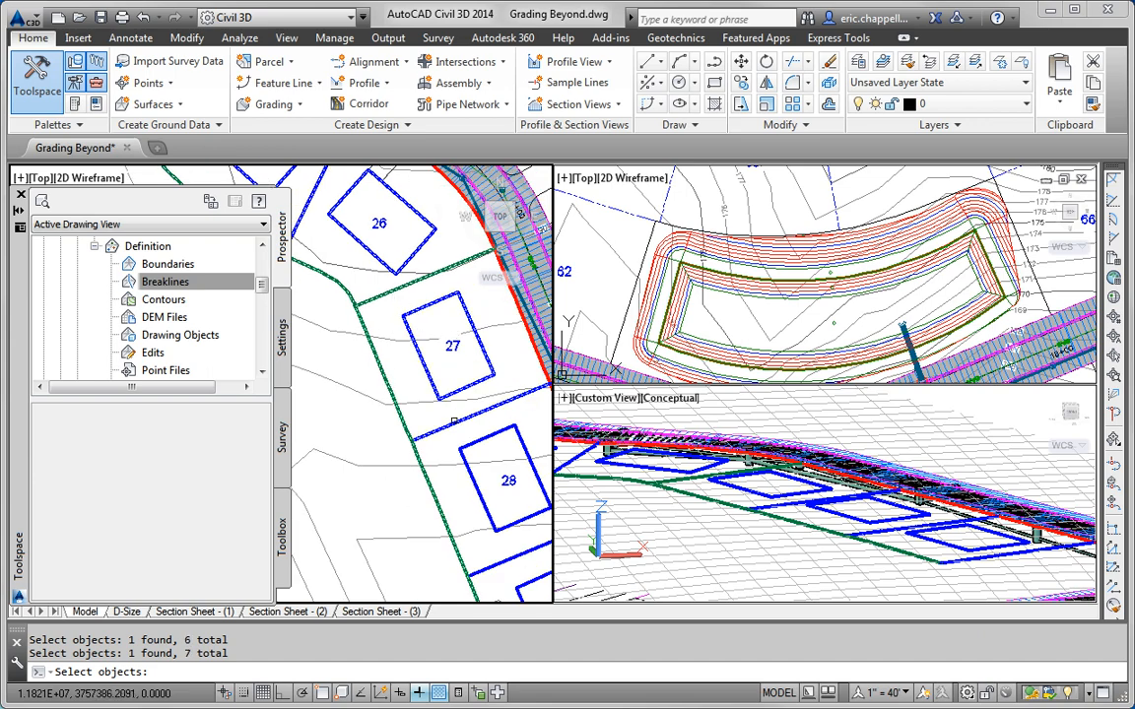
click(483, 452)
Step: Pick lot 29's outline and one more lot line, panning around lots 25–27
middle_drag(483, 451, 481, 384)
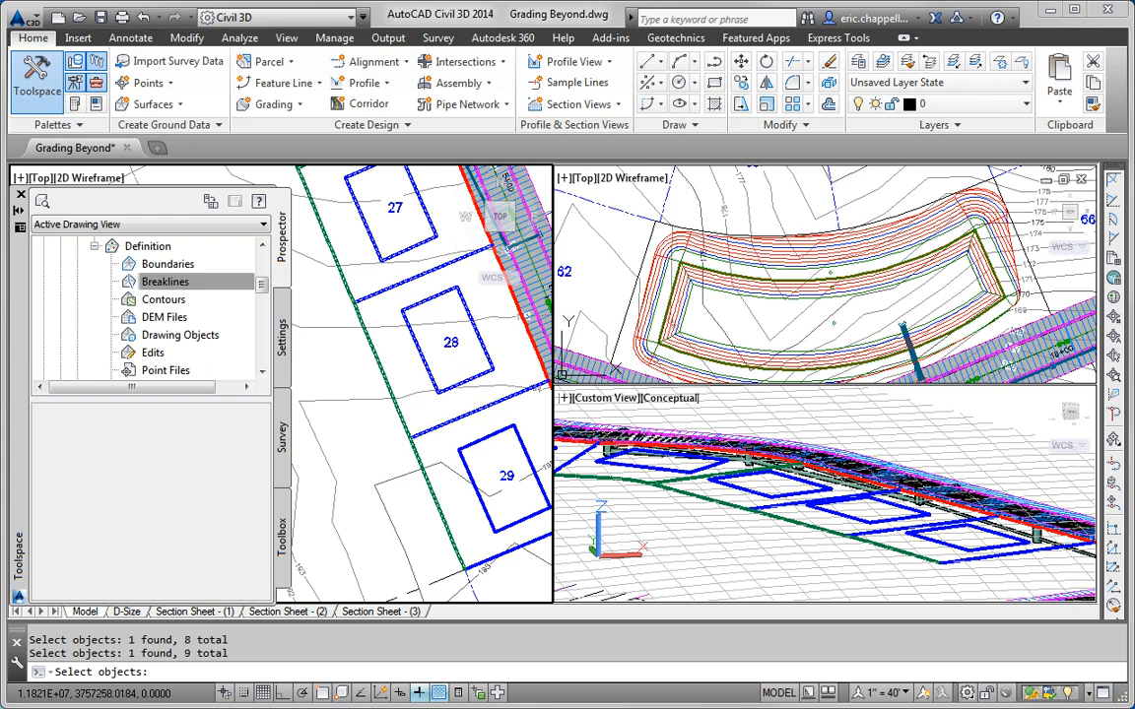
click(493, 437)
middle_drag(522, 514, 459, 449)
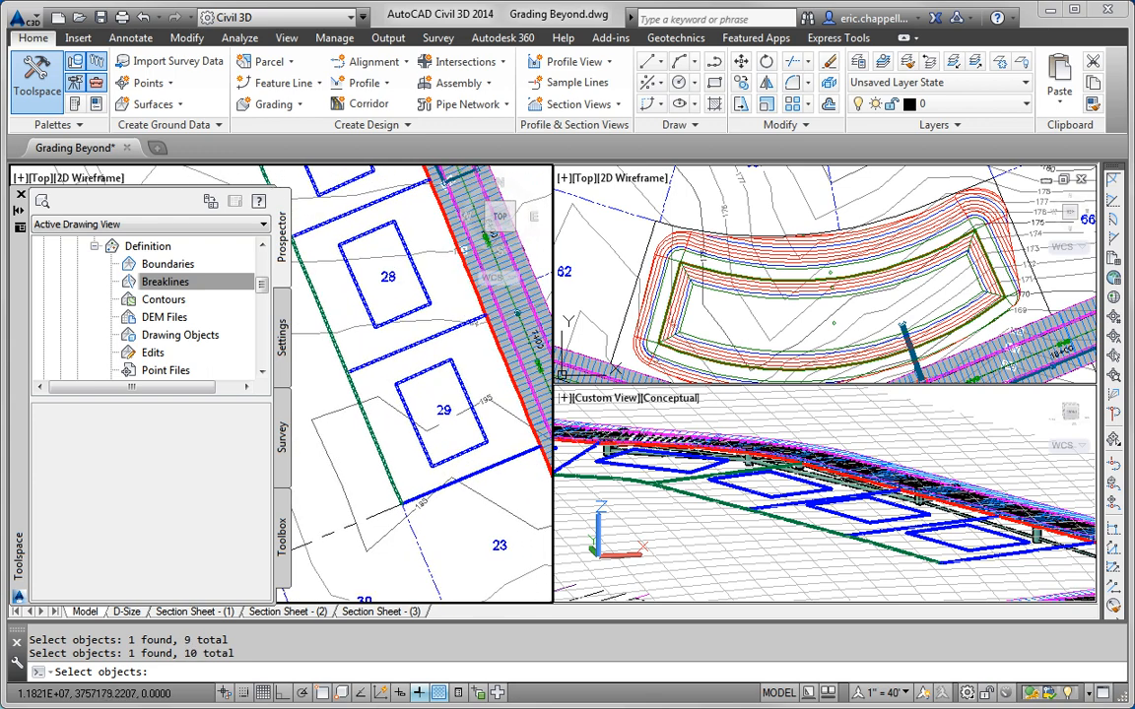
click(535, 448)
scroll(432, 441, down, 2)
middle_drag(390, 331, 452, 390)
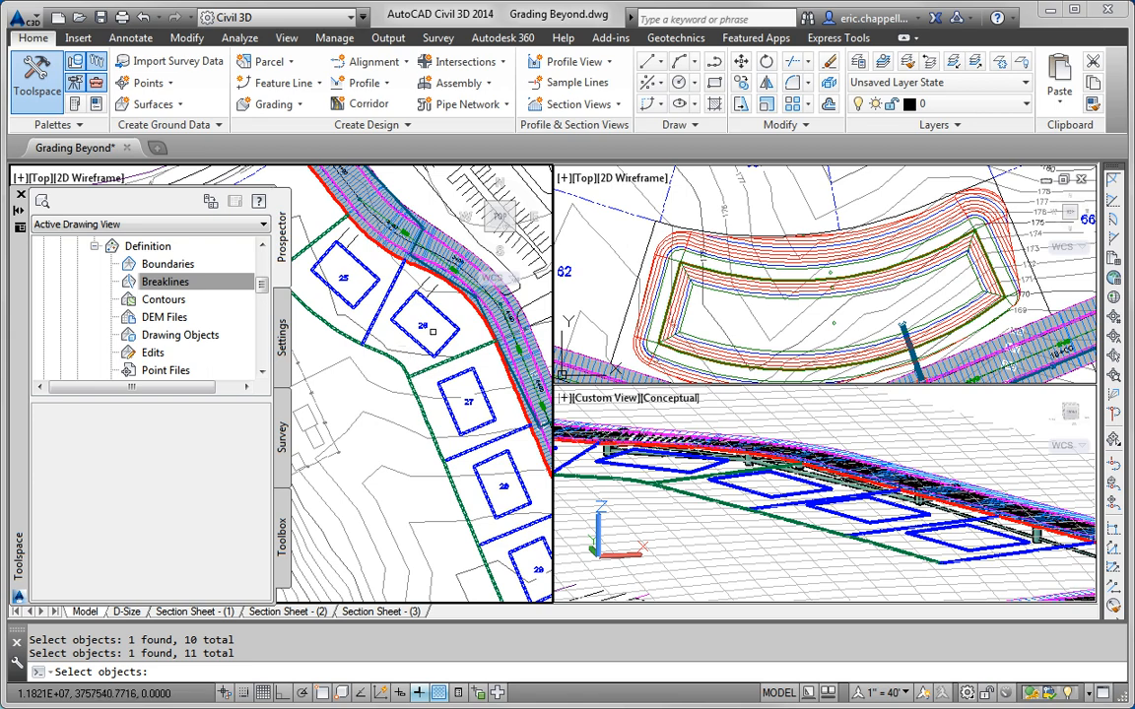
middle_drag(480, 413, 459, 350)
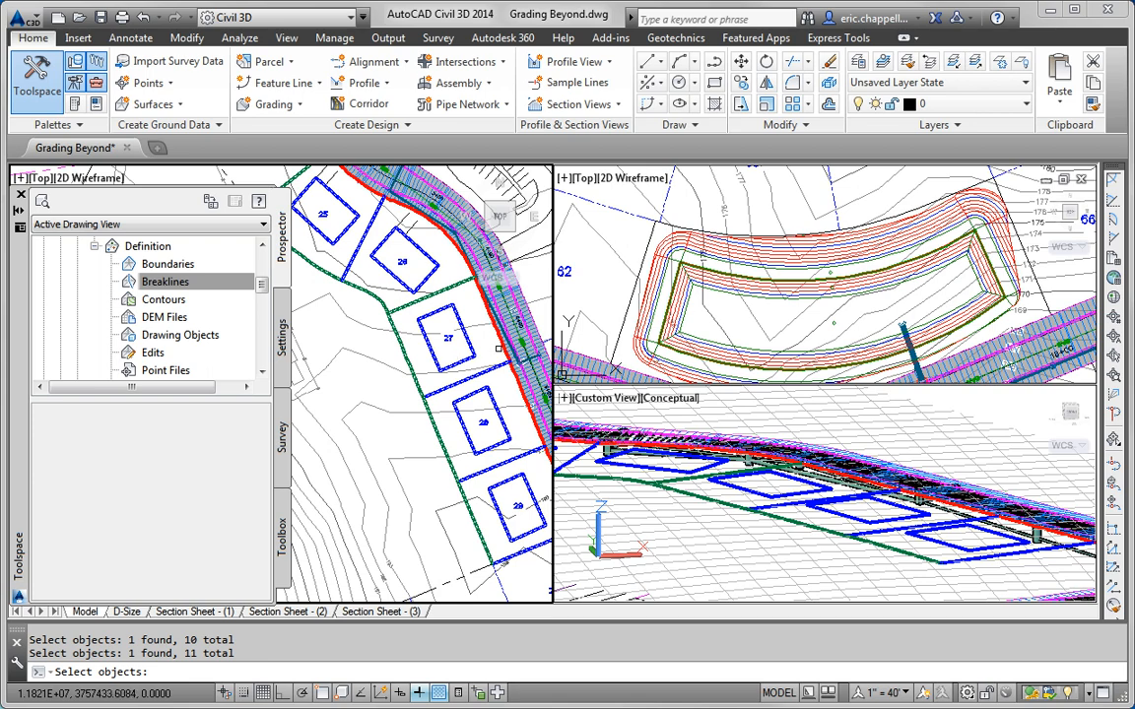
mouse_move(455, 335)
middle_down()
mouse_move(477, 450)
mouse_move(489, 427)
mouse_move(414, 289)
middle_up()
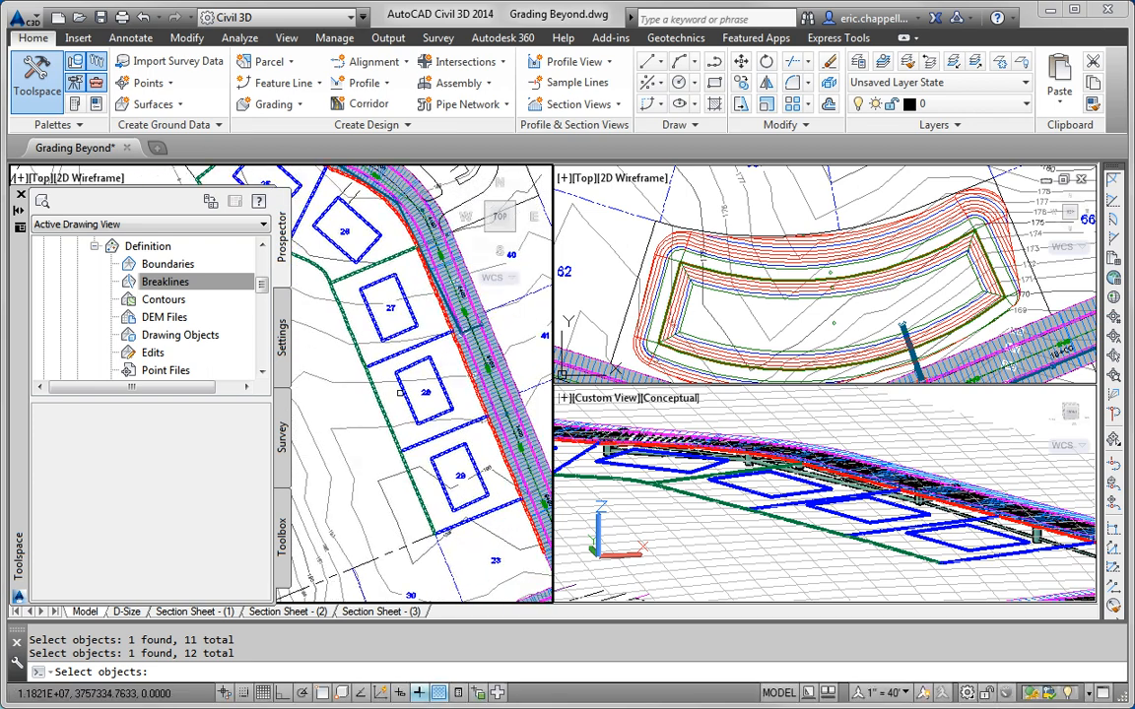
Step: Finish the breakline selection, then open the Lots surface from the Conceptual viewport in Object Viewer
key(Return)
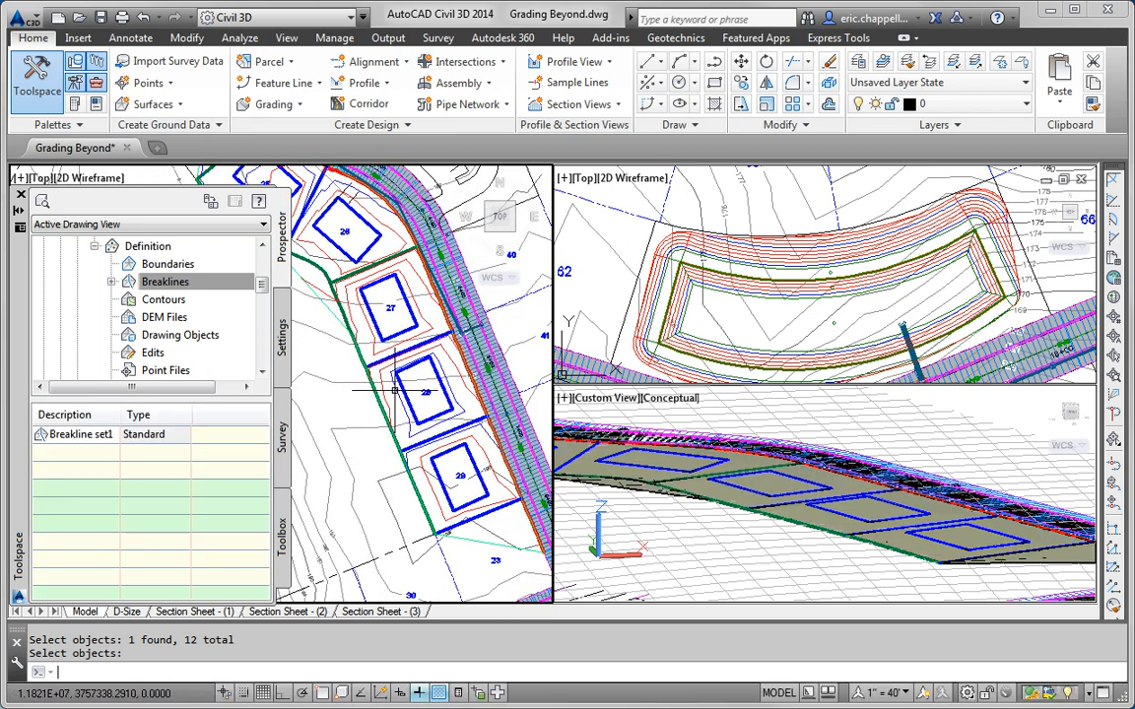
mouse_move(362, 347)
middle_down()
mouse_move(411, 365)
mouse_move(455, 406)
mouse_move(381, 314)
middle_up()
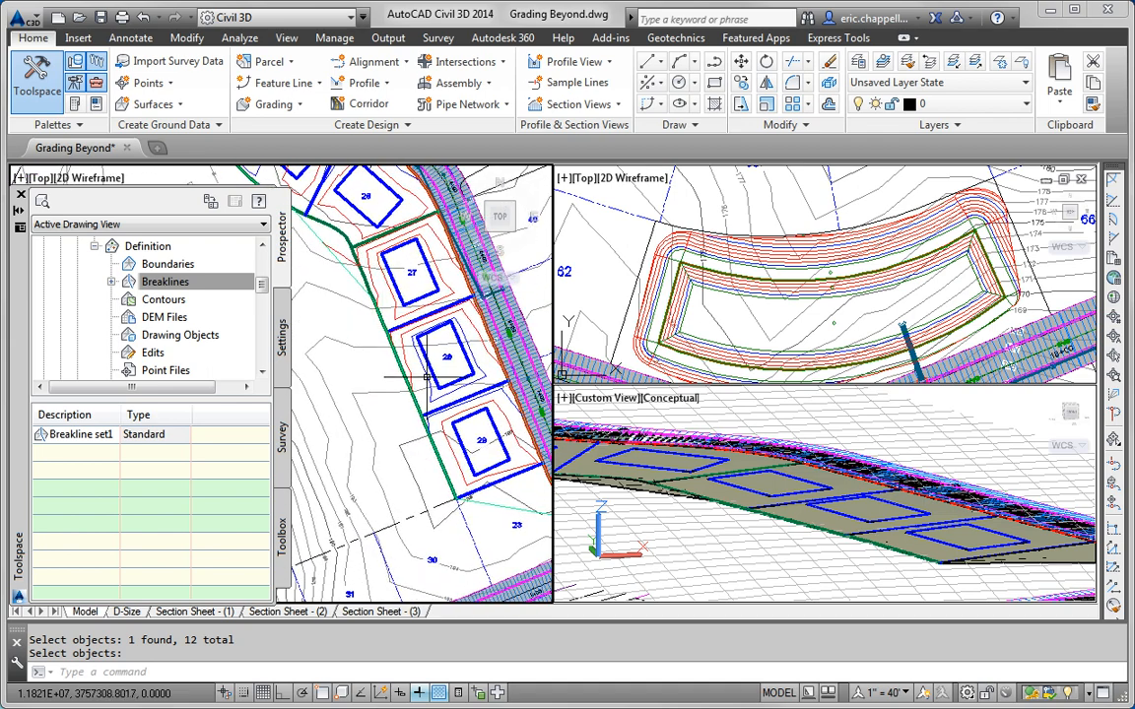
click(587, 415)
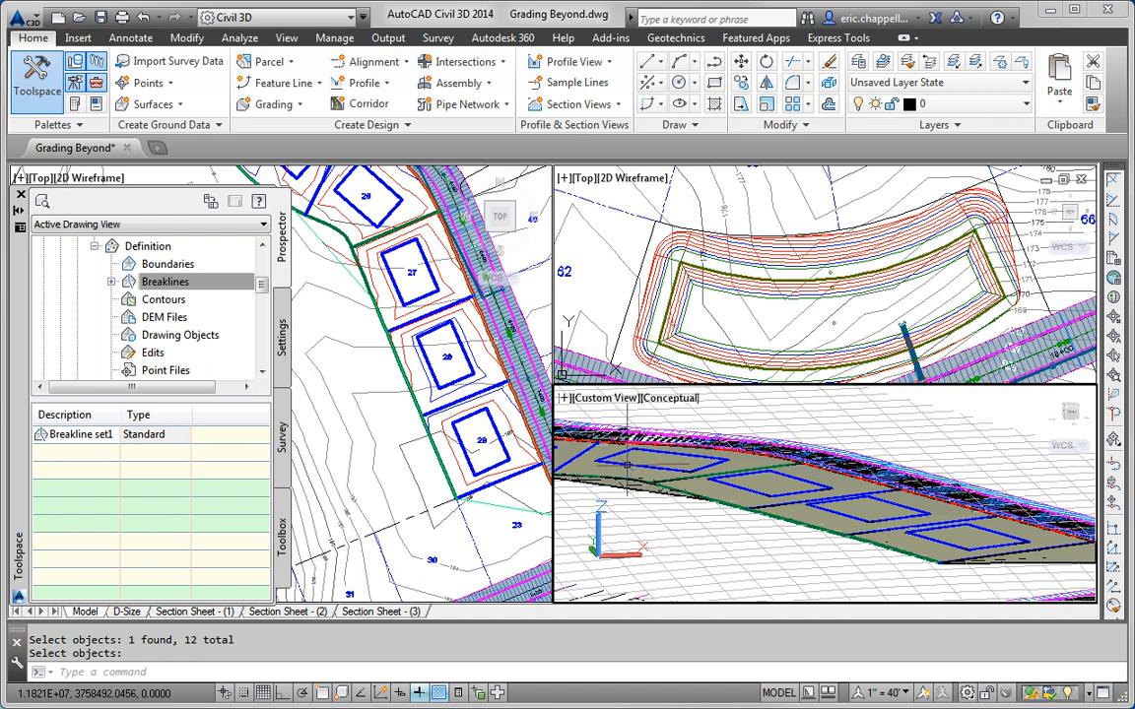
click(596, 455)
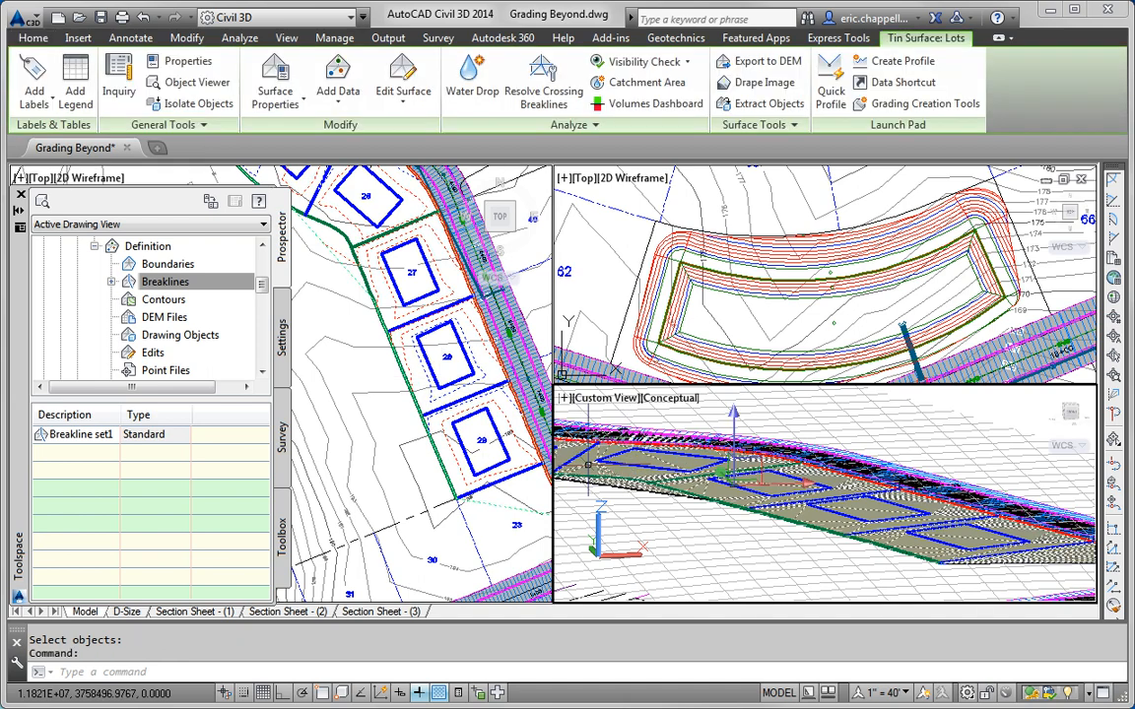
right_click(604, 478)
click(655, 705)
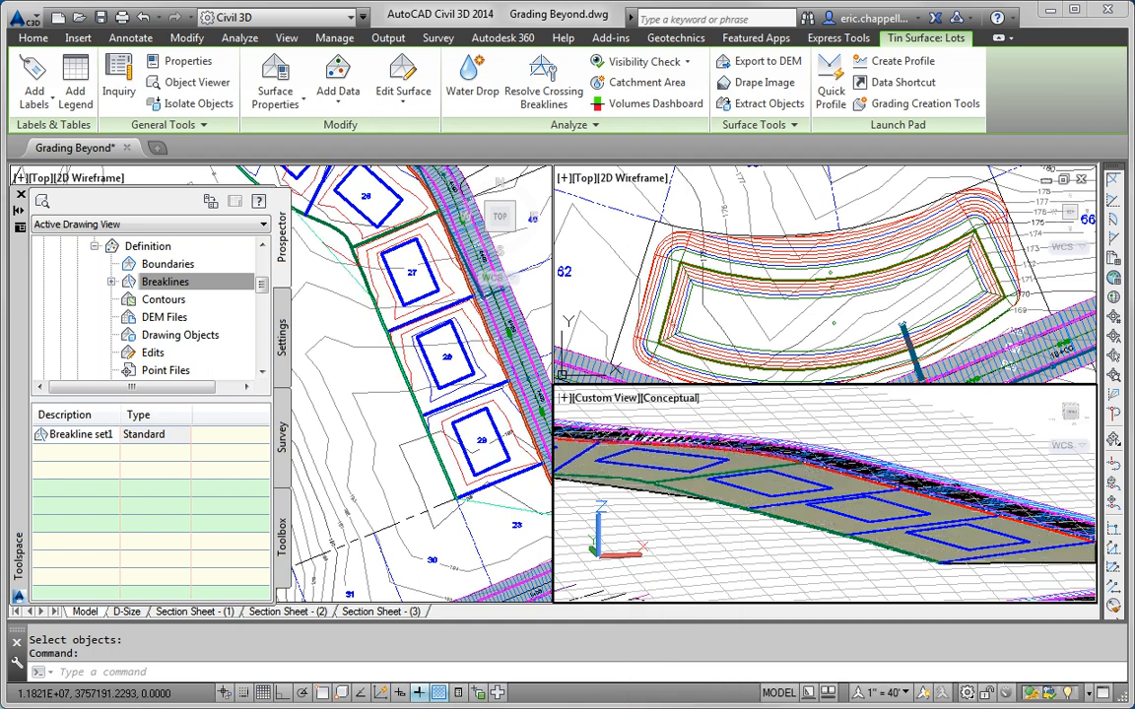
drag(553, 448, 523, 448)
Step: Shade the Lots surface, enlarge the Object Viewer to nearly full screen, and orbit it
click(418, 178)
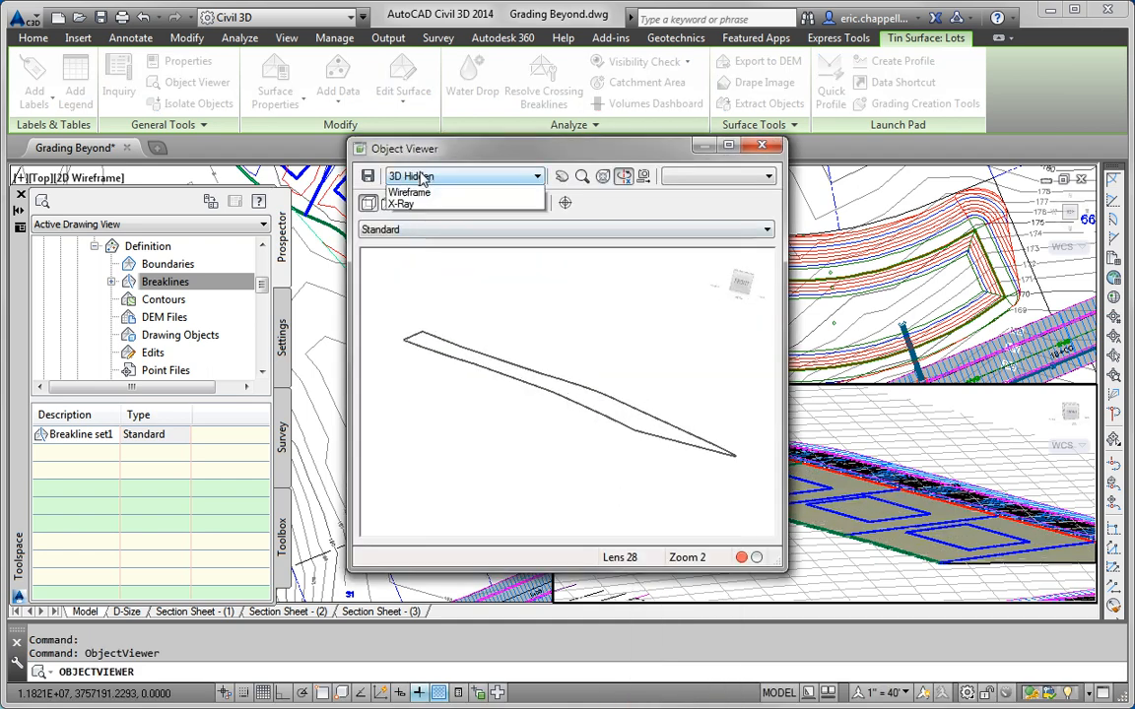
click(405, 250)
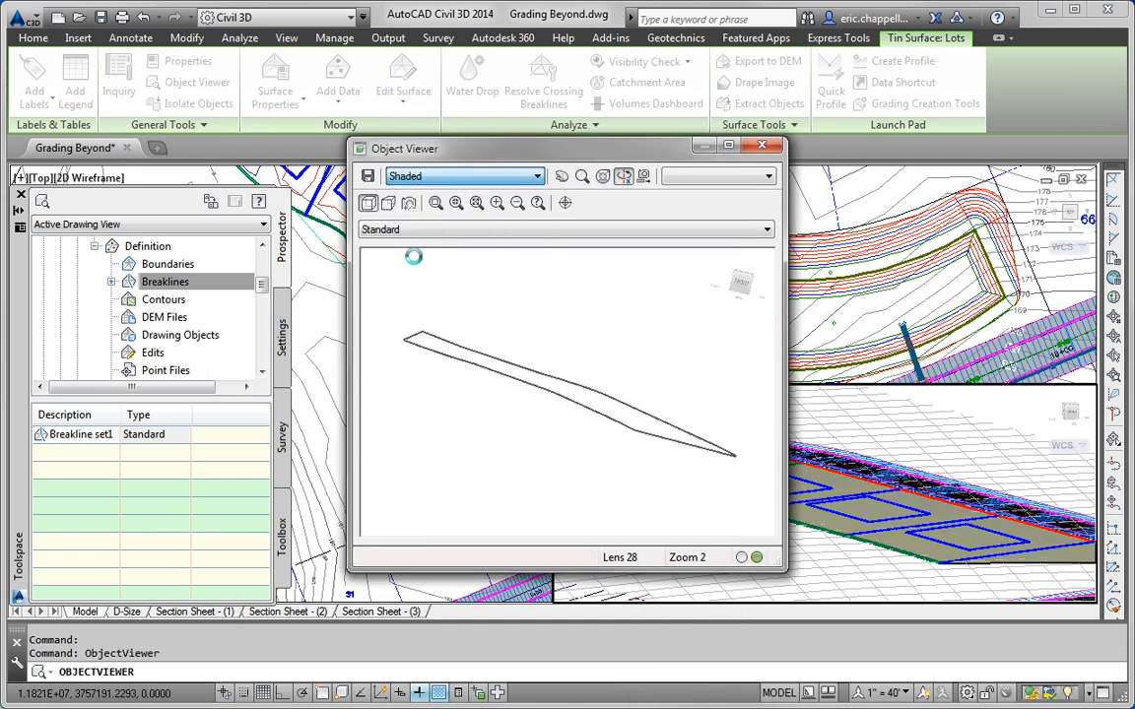
mouse_move(517, 381)
mouse_down()
mouse_move(469, 393)
mouse_move(636, 334)
mouse_move(646, 406)
mouse_up()
drag(596, 146, 320, 30)
drag(438, 432, 1121, 690)
drag(592, 469, 611, 529)
scroll(596, 395, up, 2)
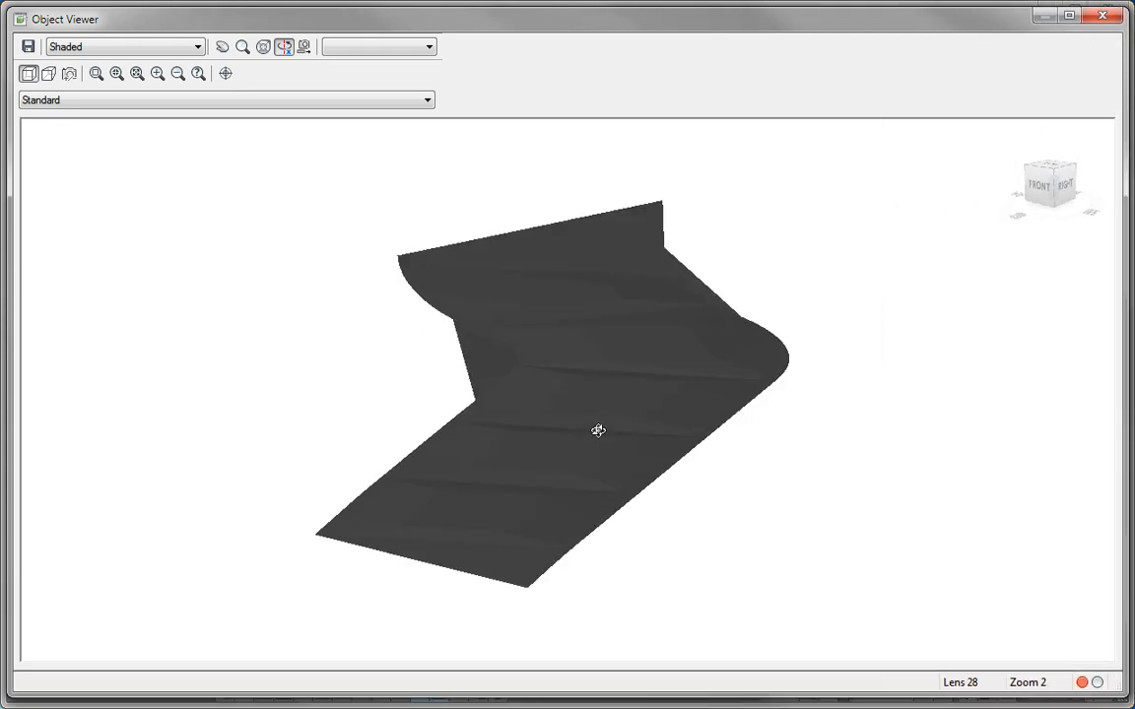
drag(598, 434, 750, 393)
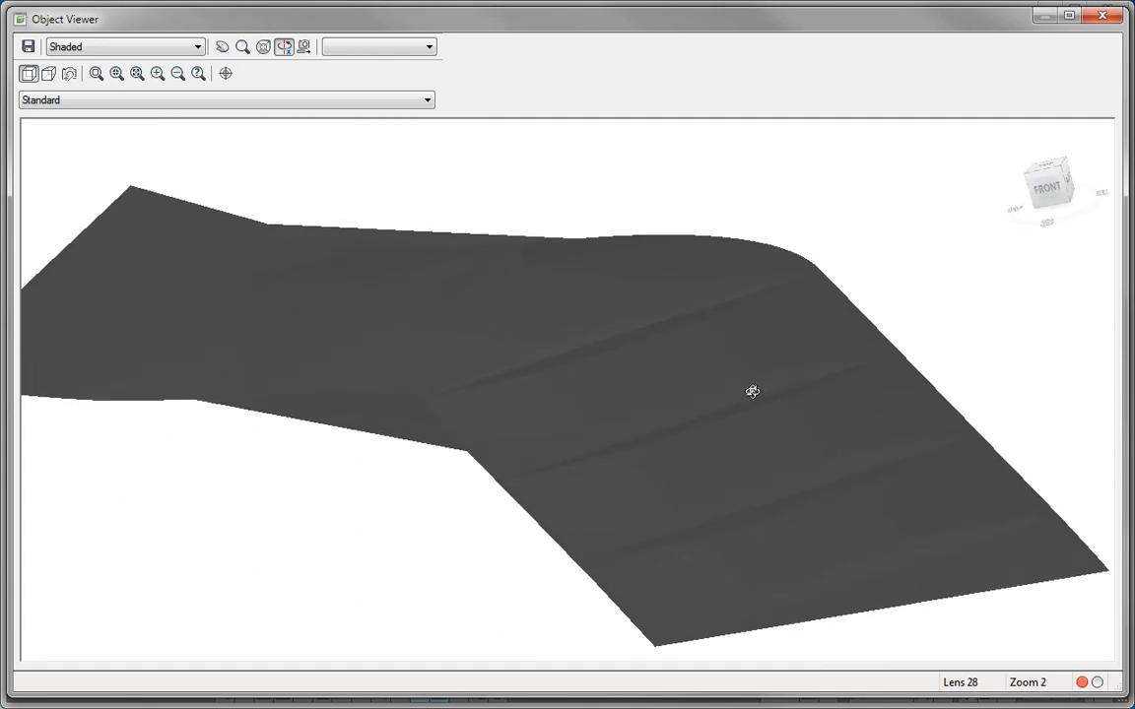
Step: Try the Conceptual and Shaded with edges styles, then return to Shaded while orbiting
click(154, 47)
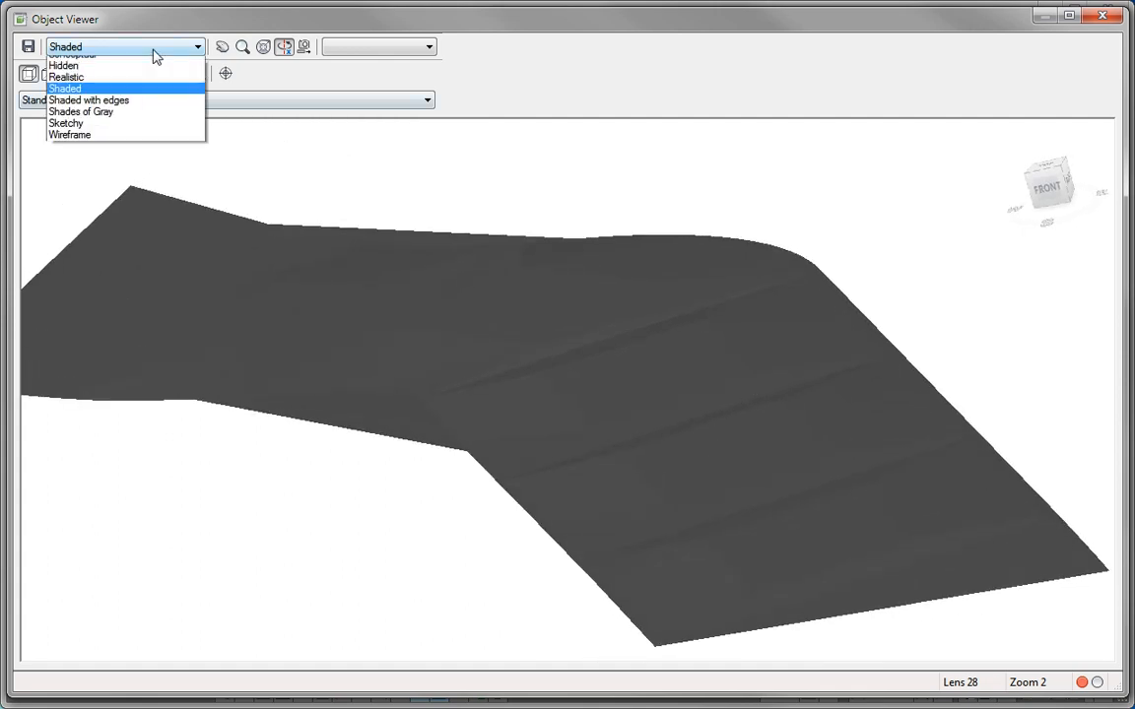
click(110, 88)
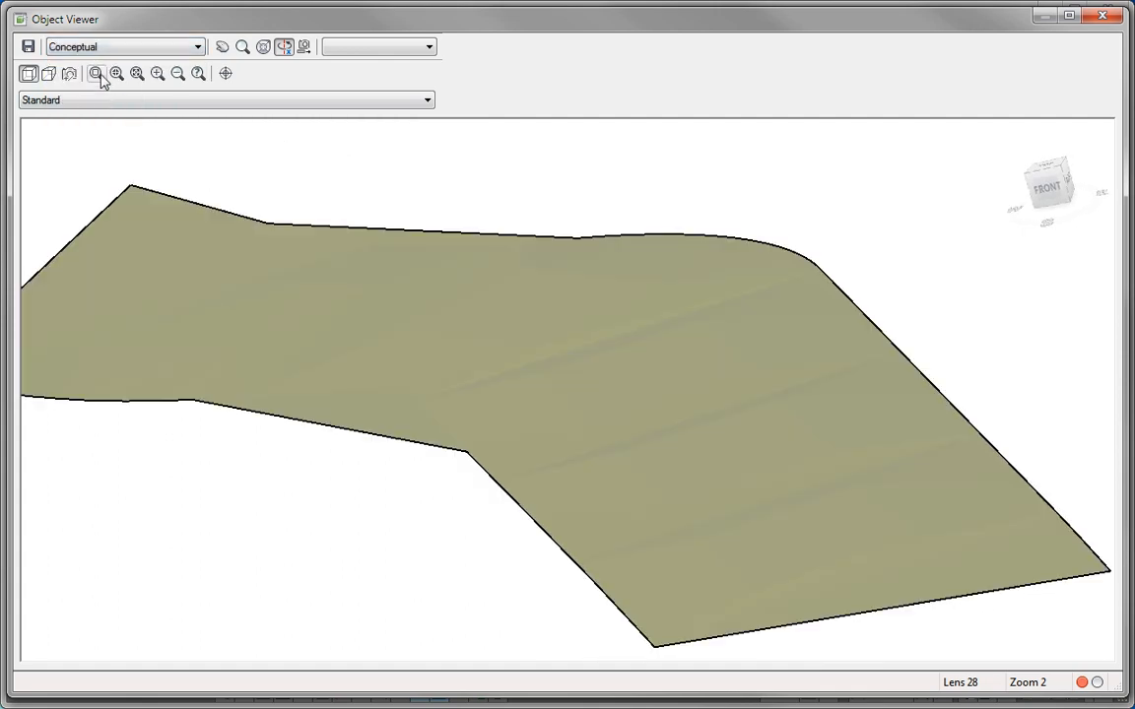
click(98, 47)
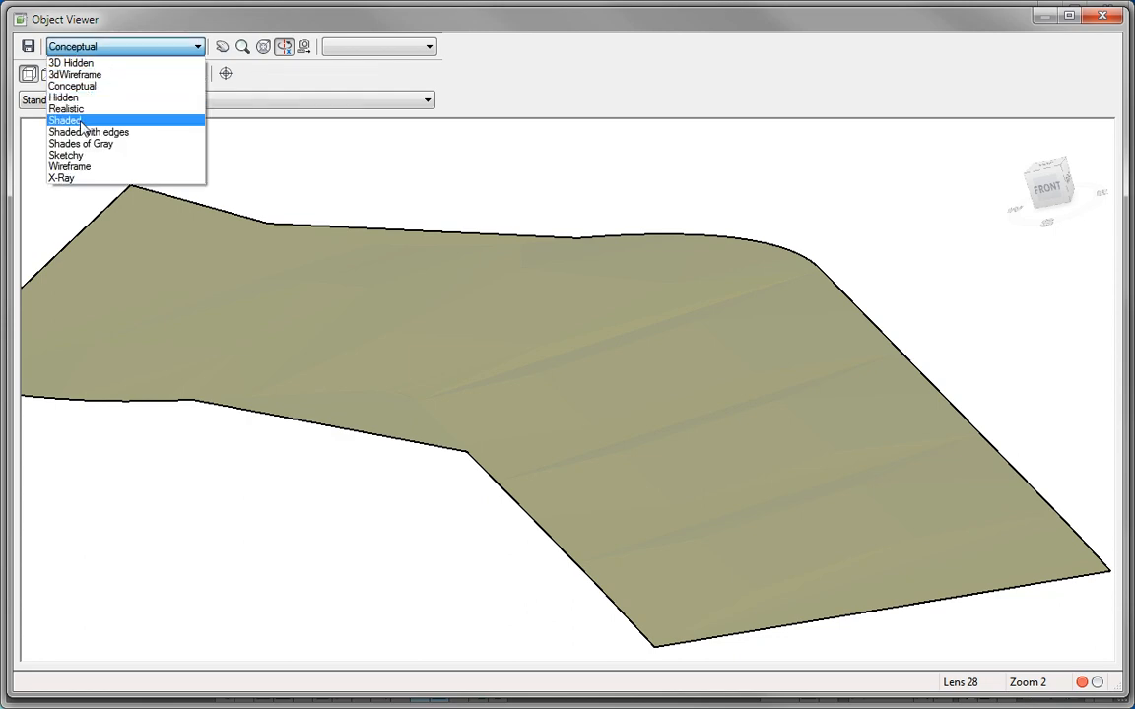
click(84, 131)
drag(311, 372, 806, 399)
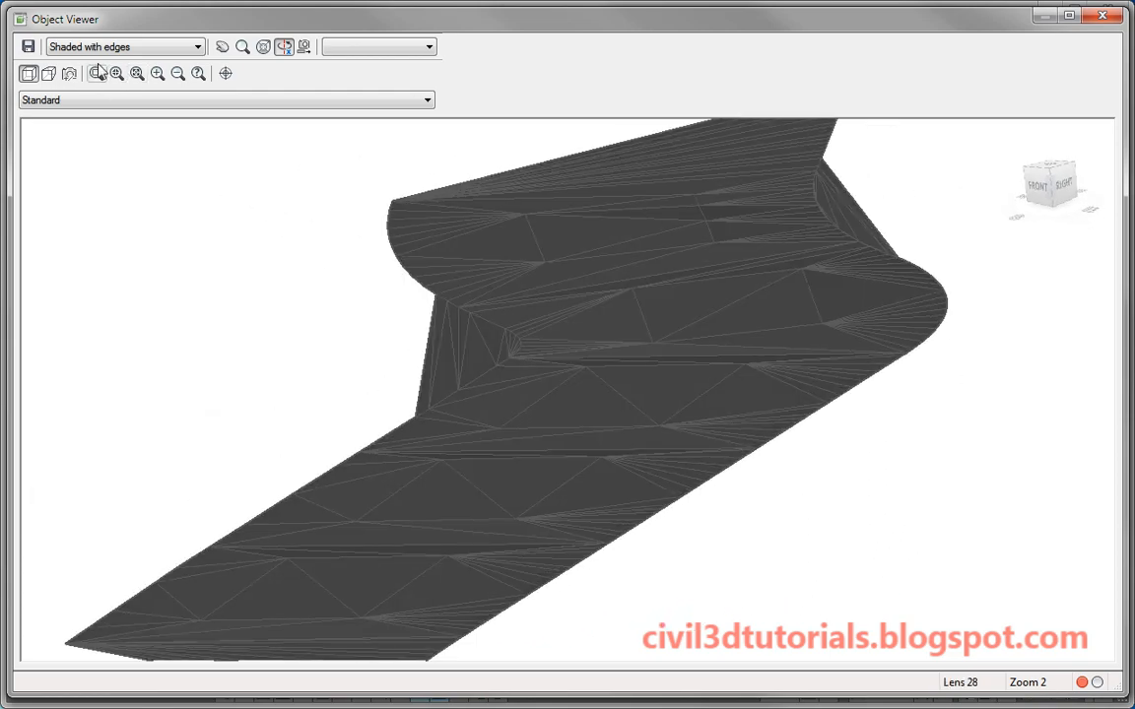
click(89, 47)
click(67, 122)
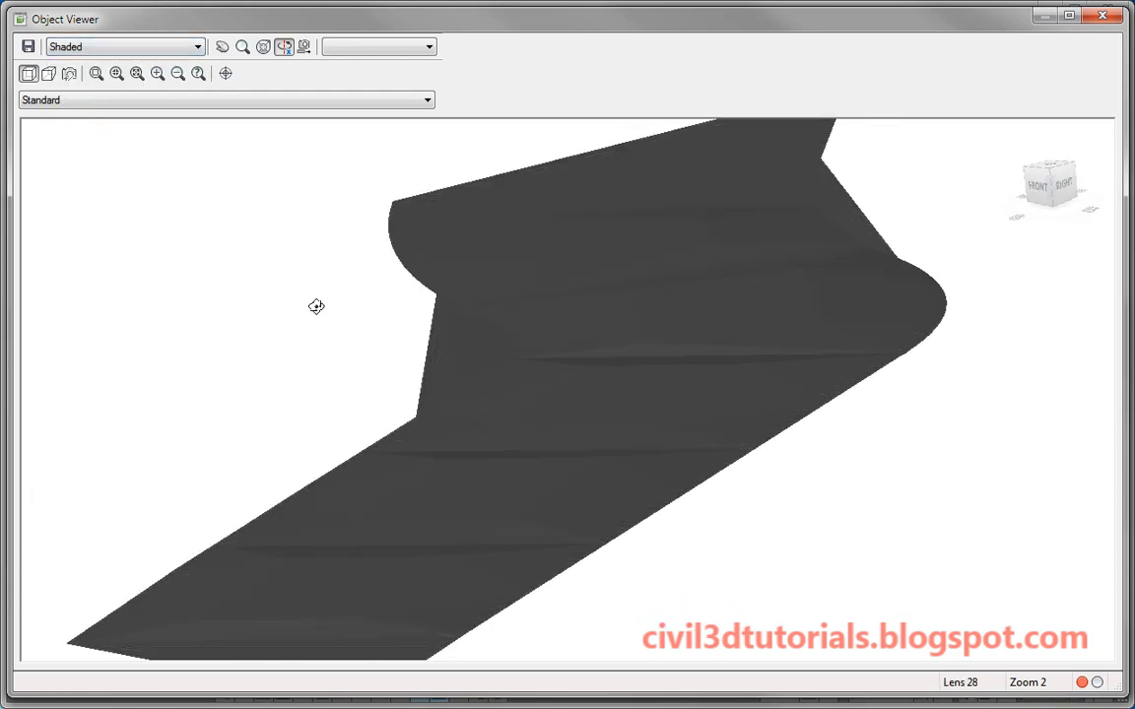
mouse_move(314, 307)
mouse_down()
mouse_move(464, 362)
mouse_move(476, 395)
mouse_move(519, 397)
mouse_move(581, 369)
mouse_move(625, 369)
mouse_move(405, 408)
mouse_move(583, 442)
mouse_move(603, 421)
mouse_move(411, 469)
mouse_move(333, 438)
mouse_move(522, 486)
mouse_move(523, 422)
mouse_move(484, 439)
mouse_move(502, 458)
mouse_up()
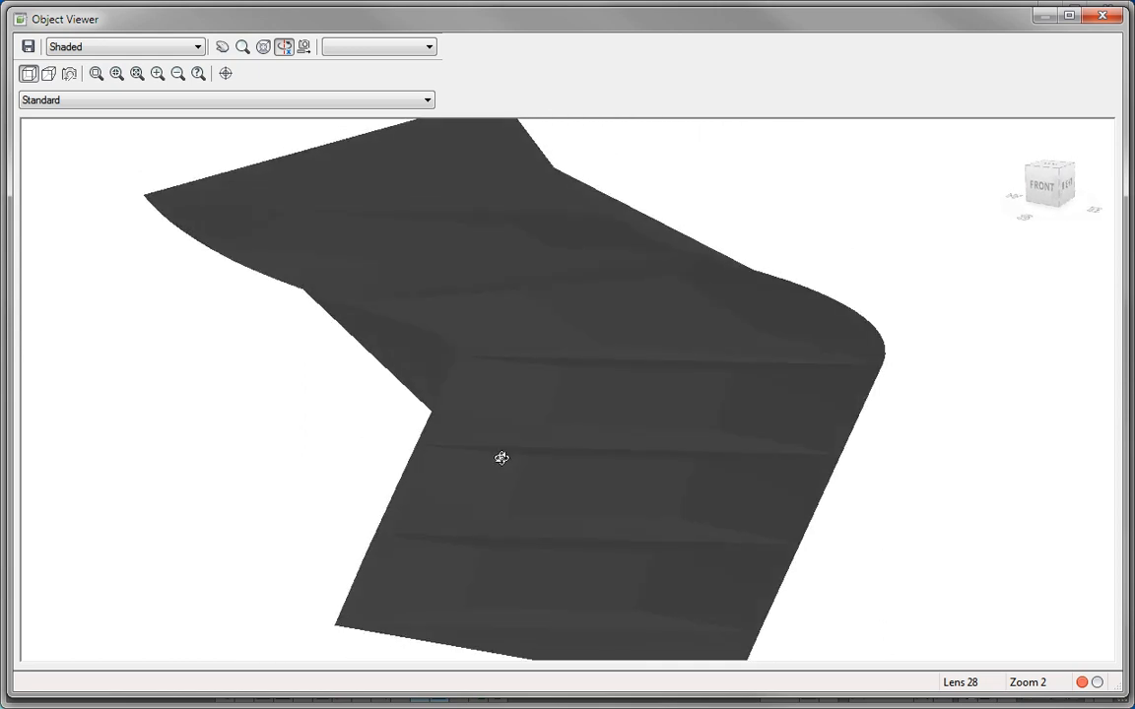